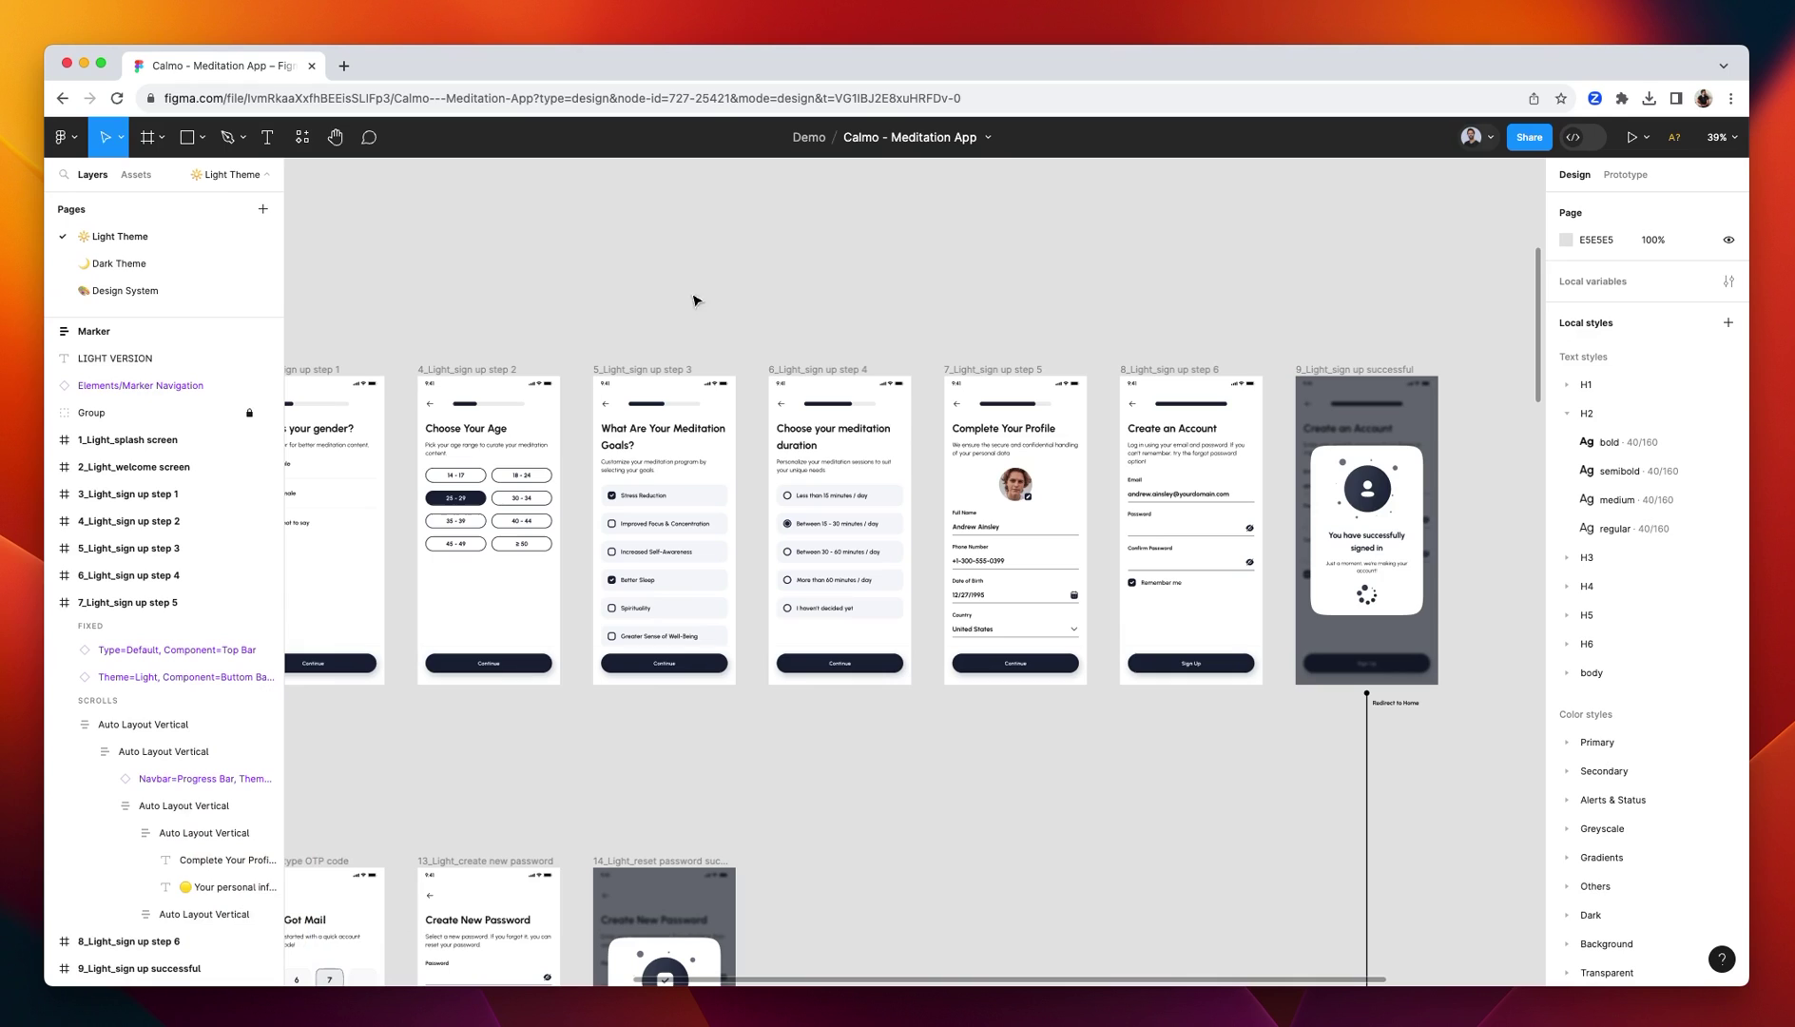
Open the Resources plugin list over the Calmo meditation app canvas.
click(302, 138)
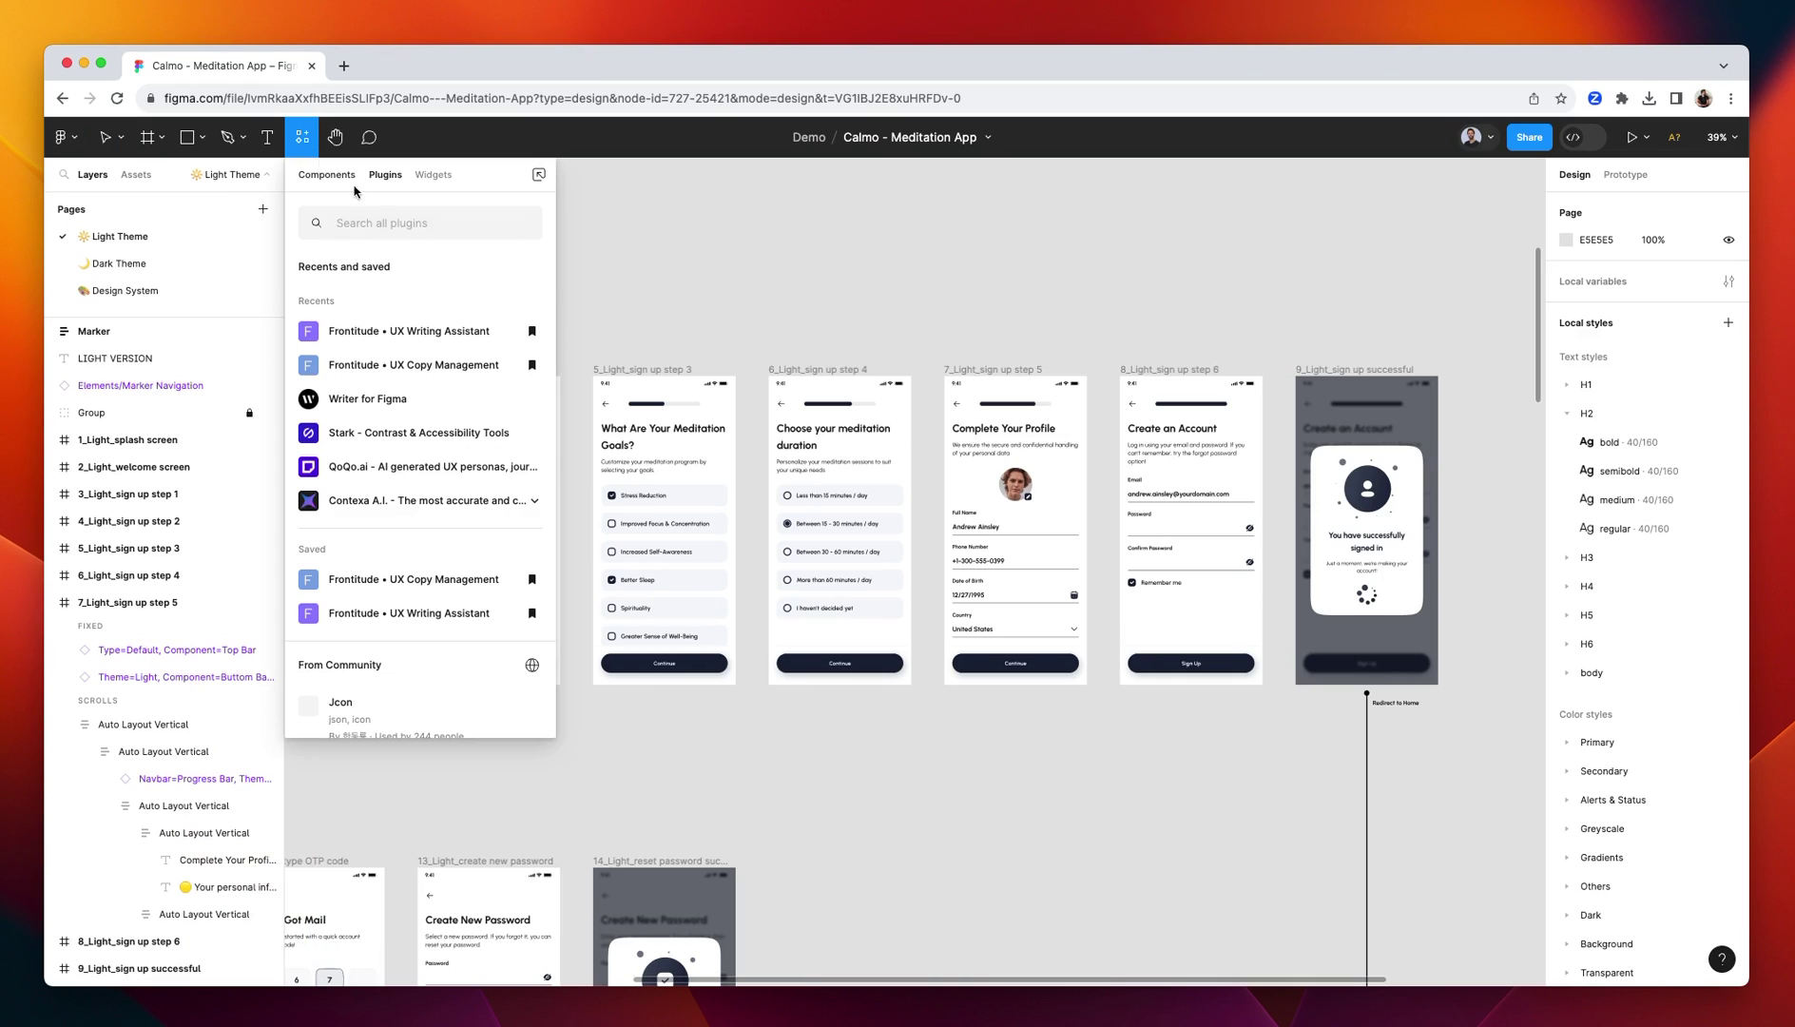
Launch Frontitude UX Writing Assistant and select the step 4 meditation-duration subtitle.
click(422, 334)
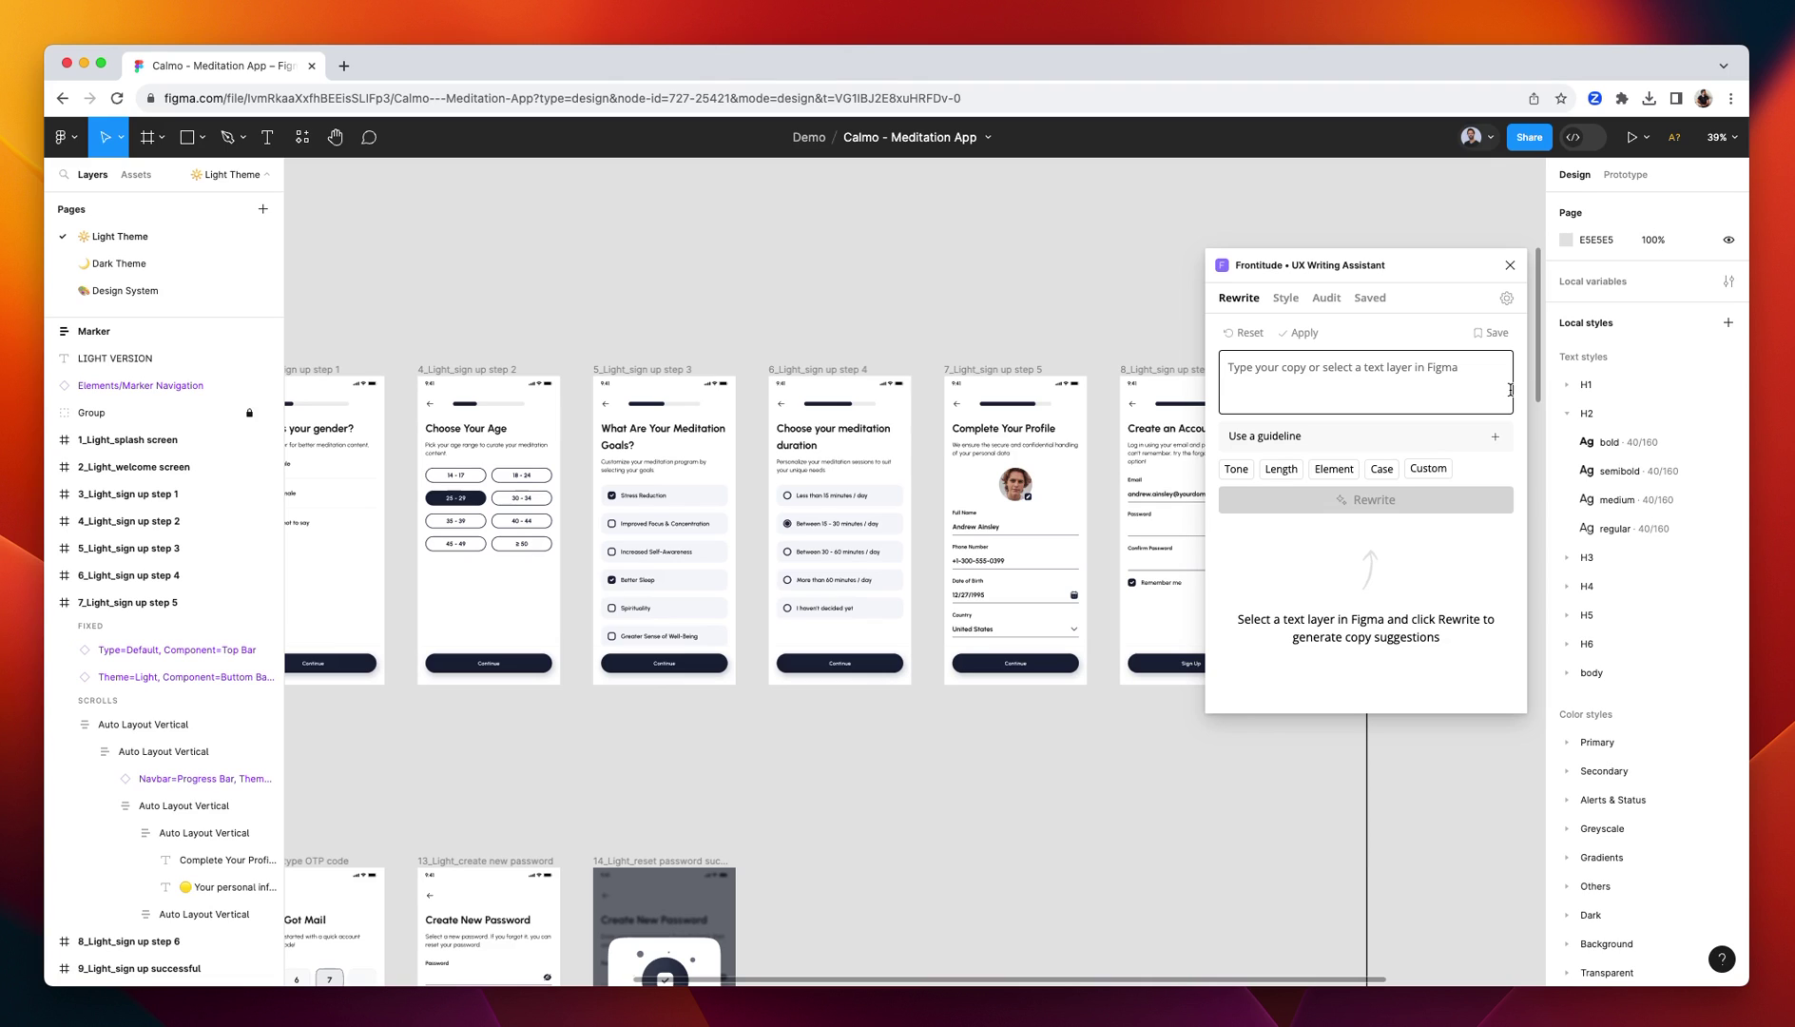
scroll(861, 489, up, 5)
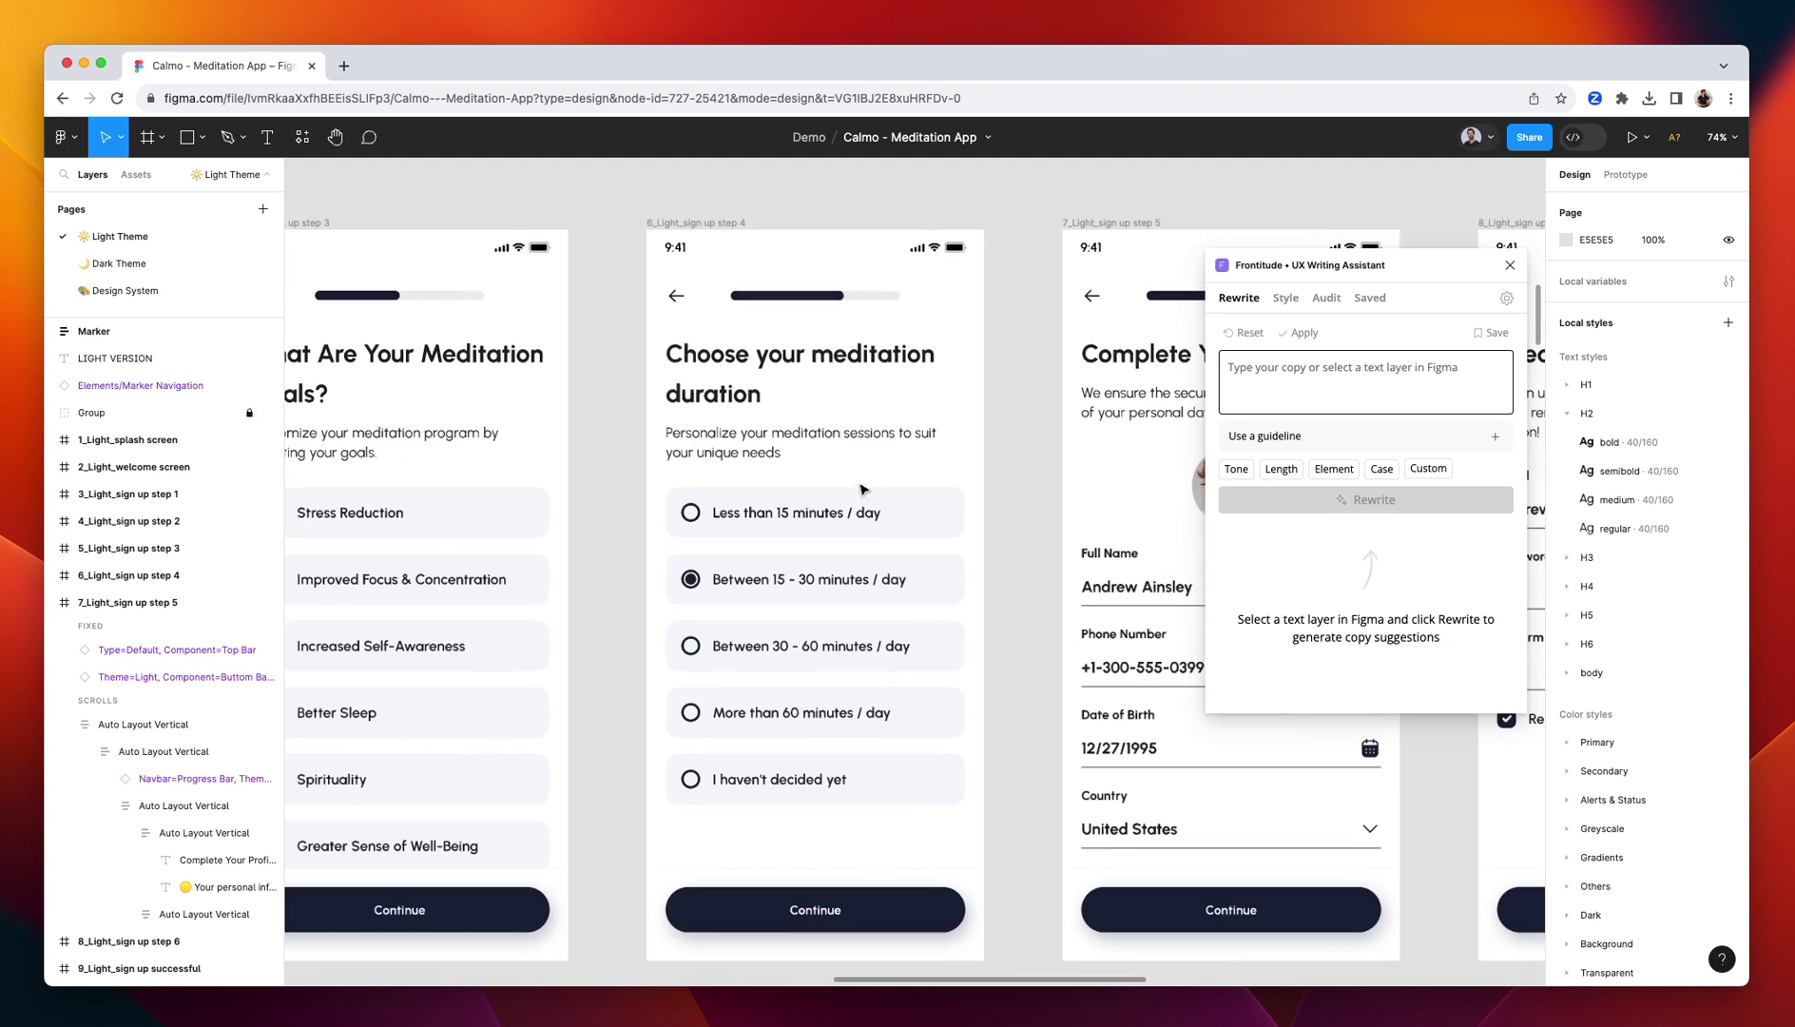
click(739, 442)
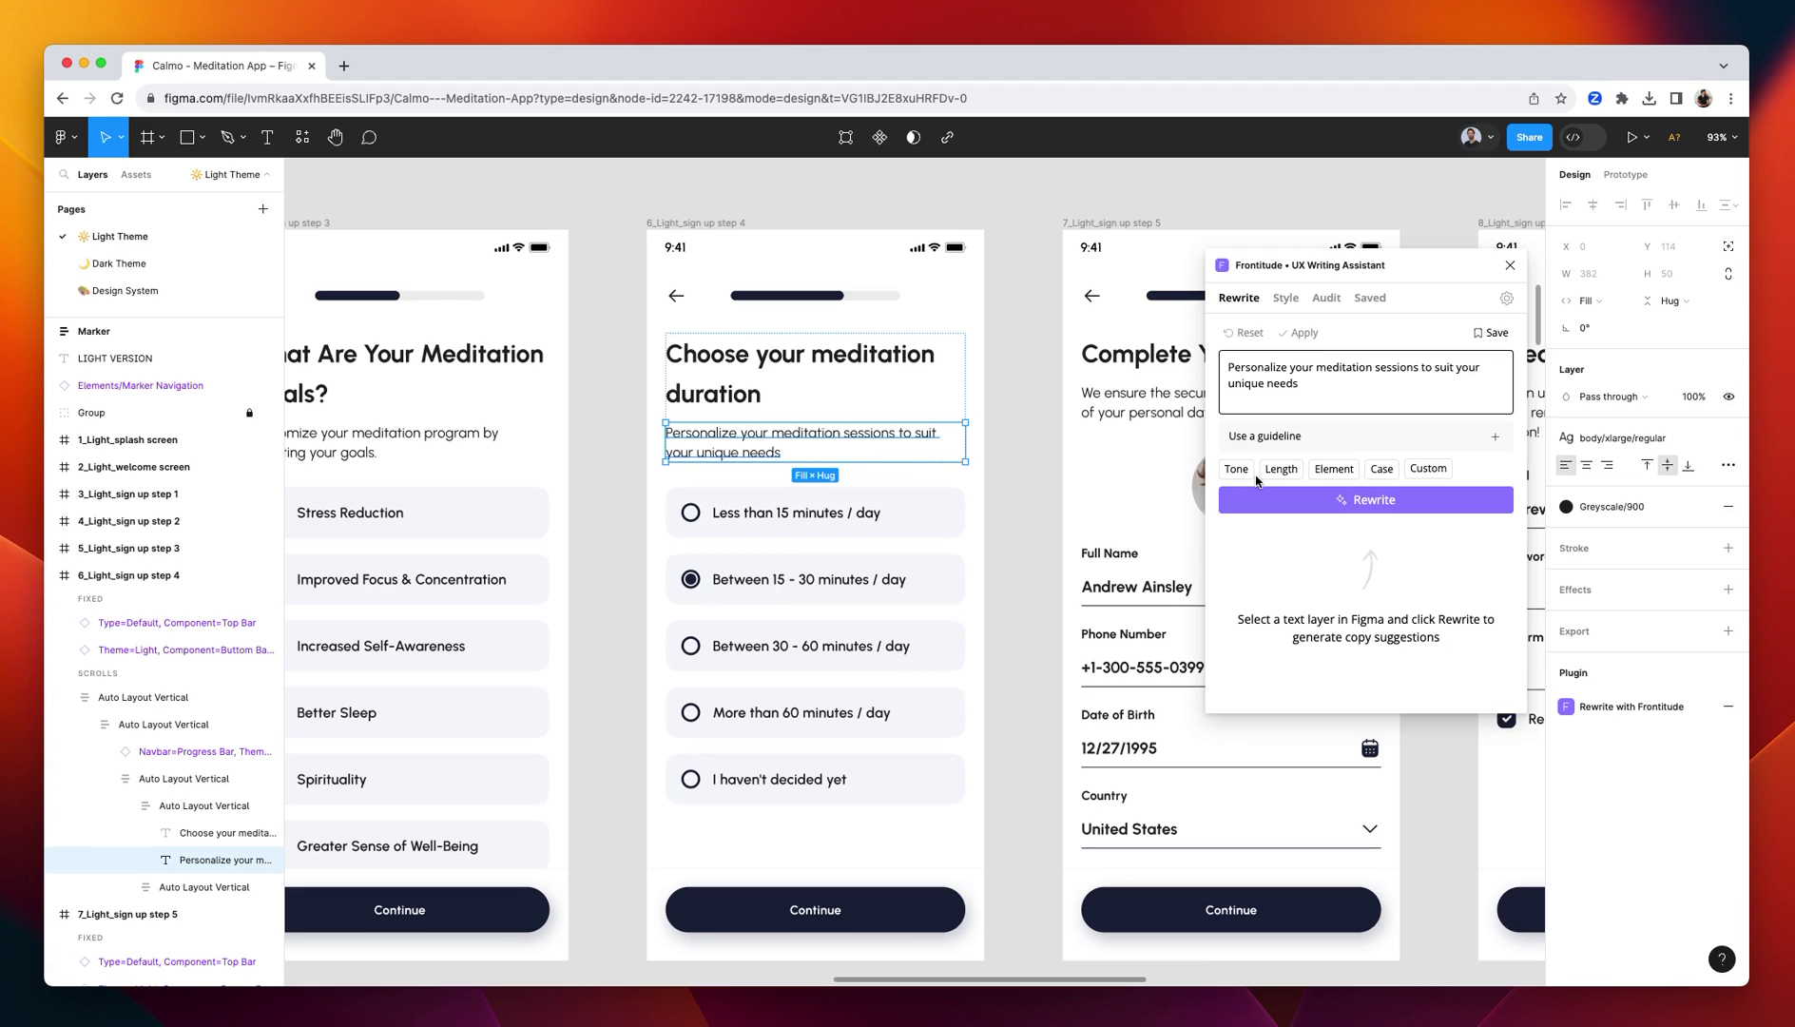
Set the rewrite tone to Informative and limit its length to 1 sentence.
click(1240, 473)
text(inf)
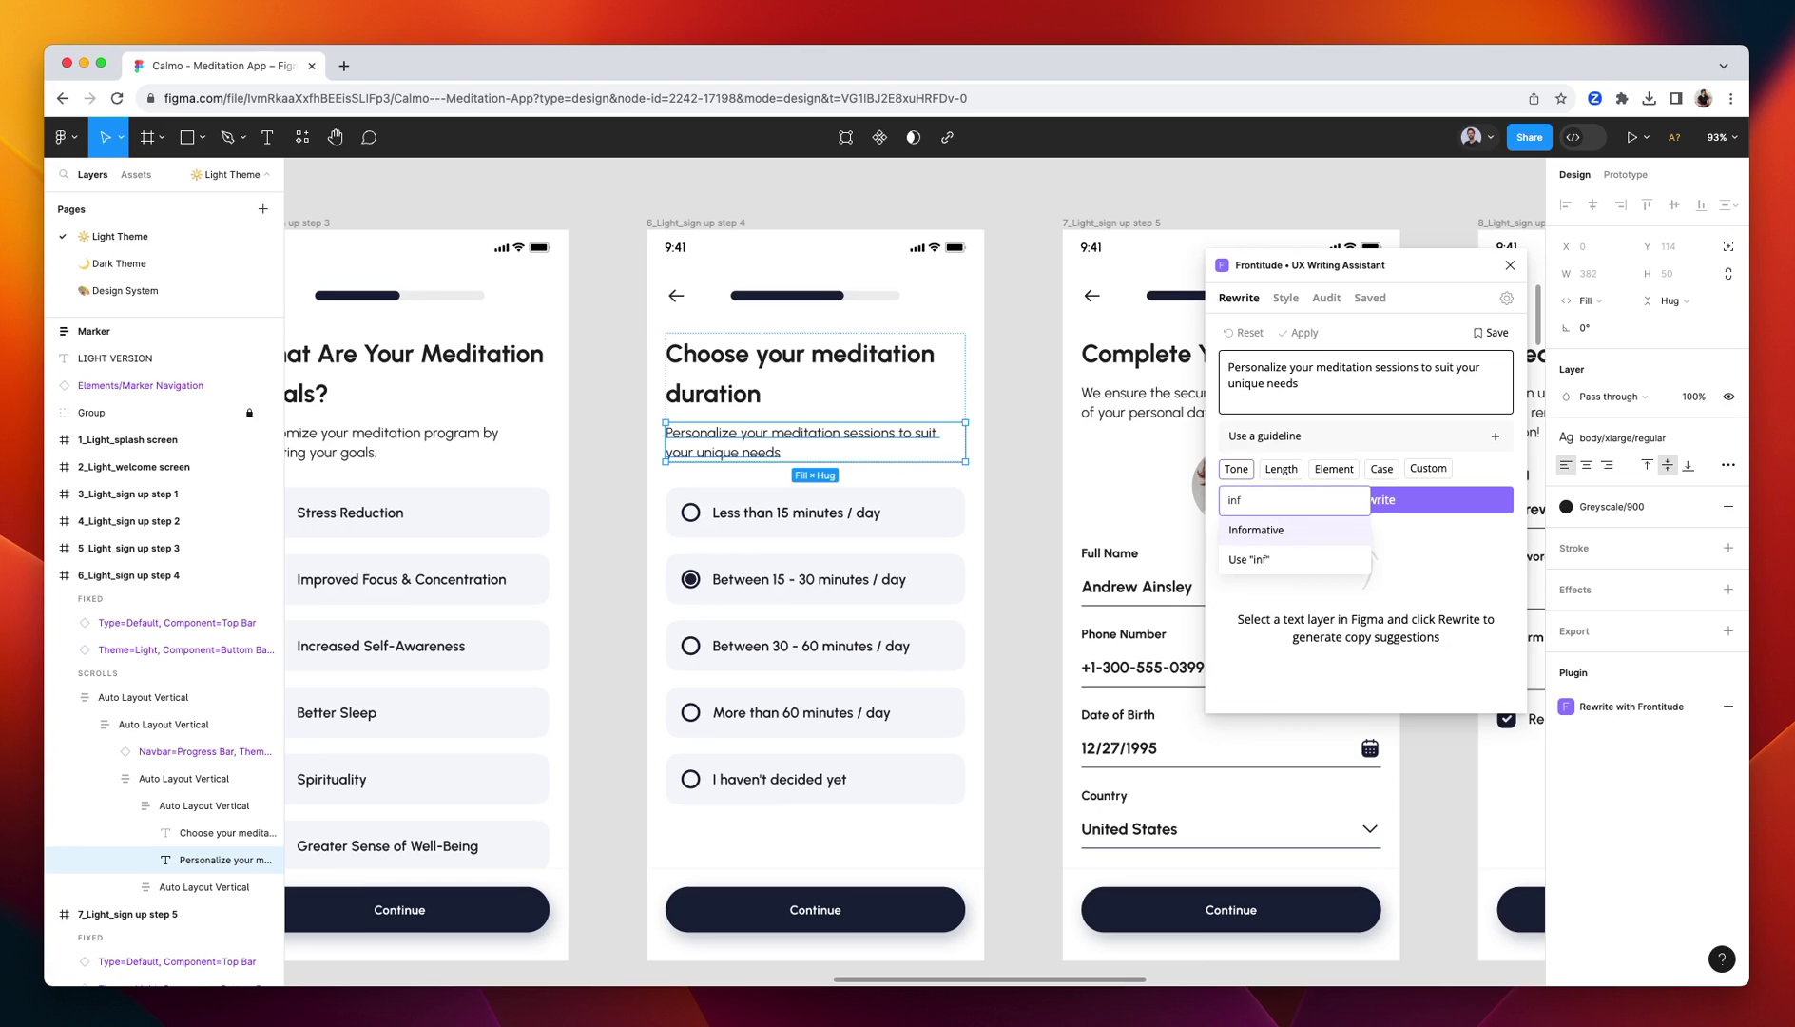
click(1263, 531)
click(1321, 473)
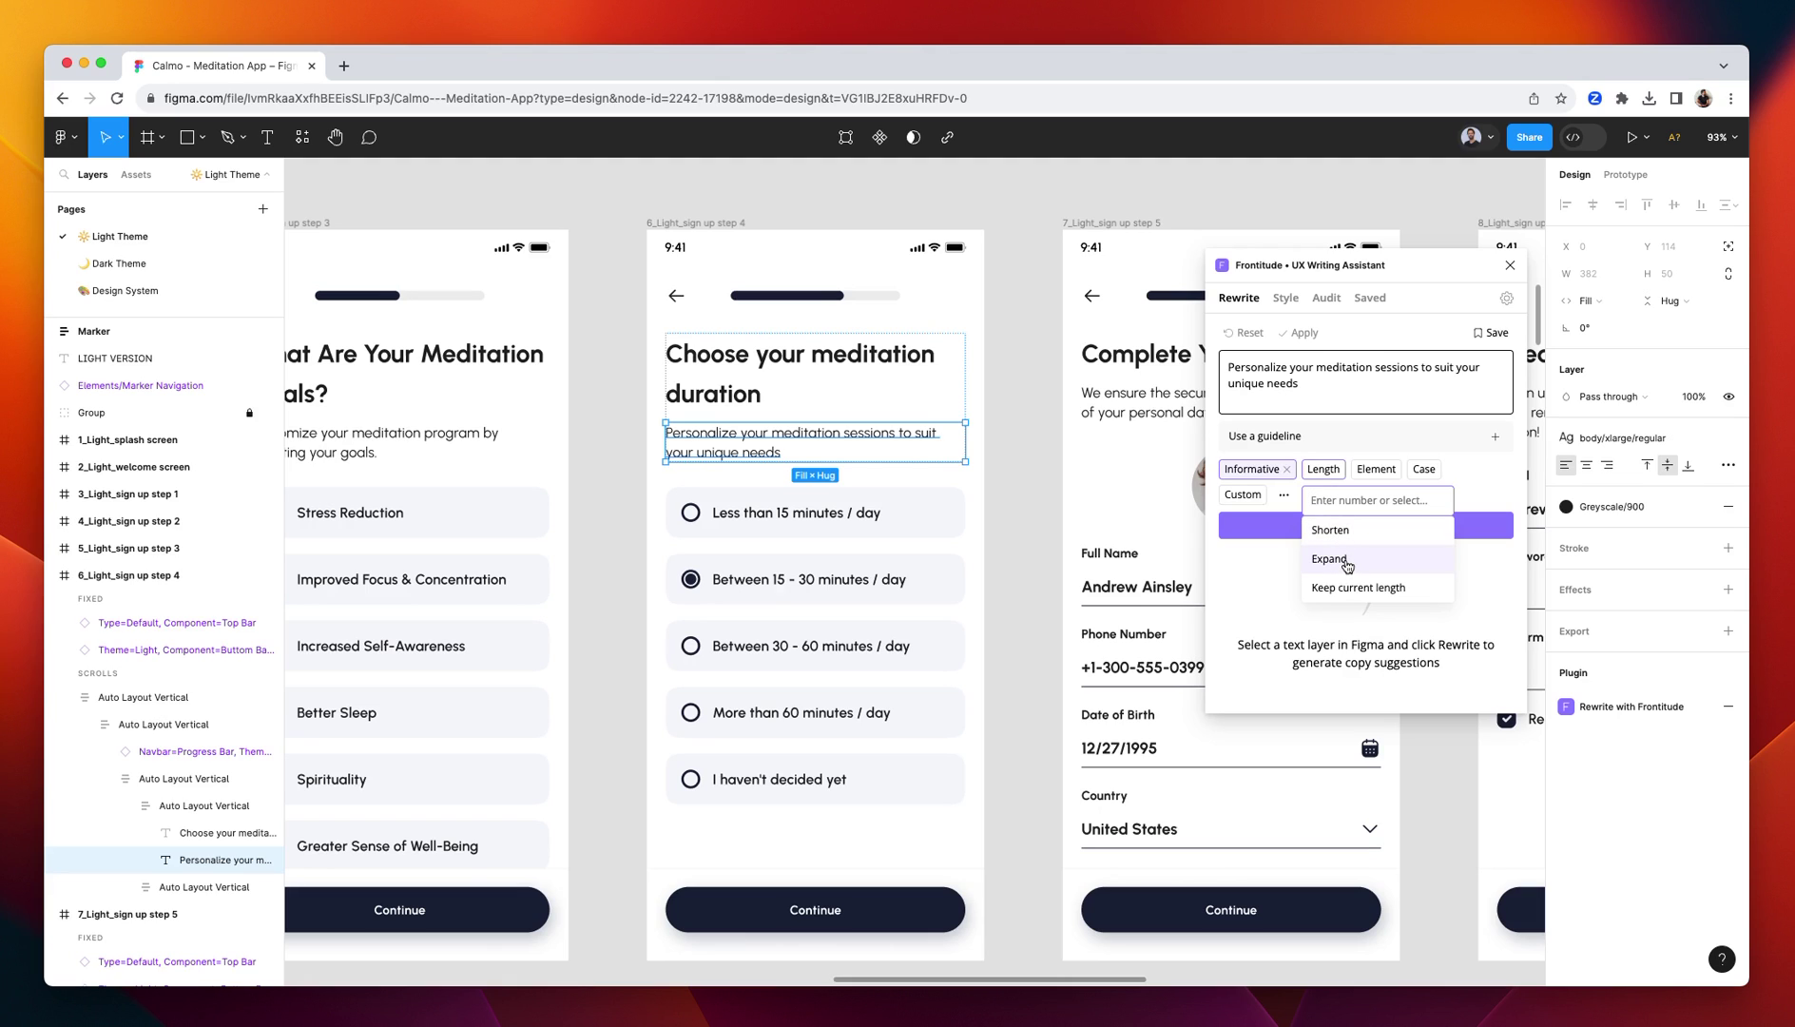
text(1)
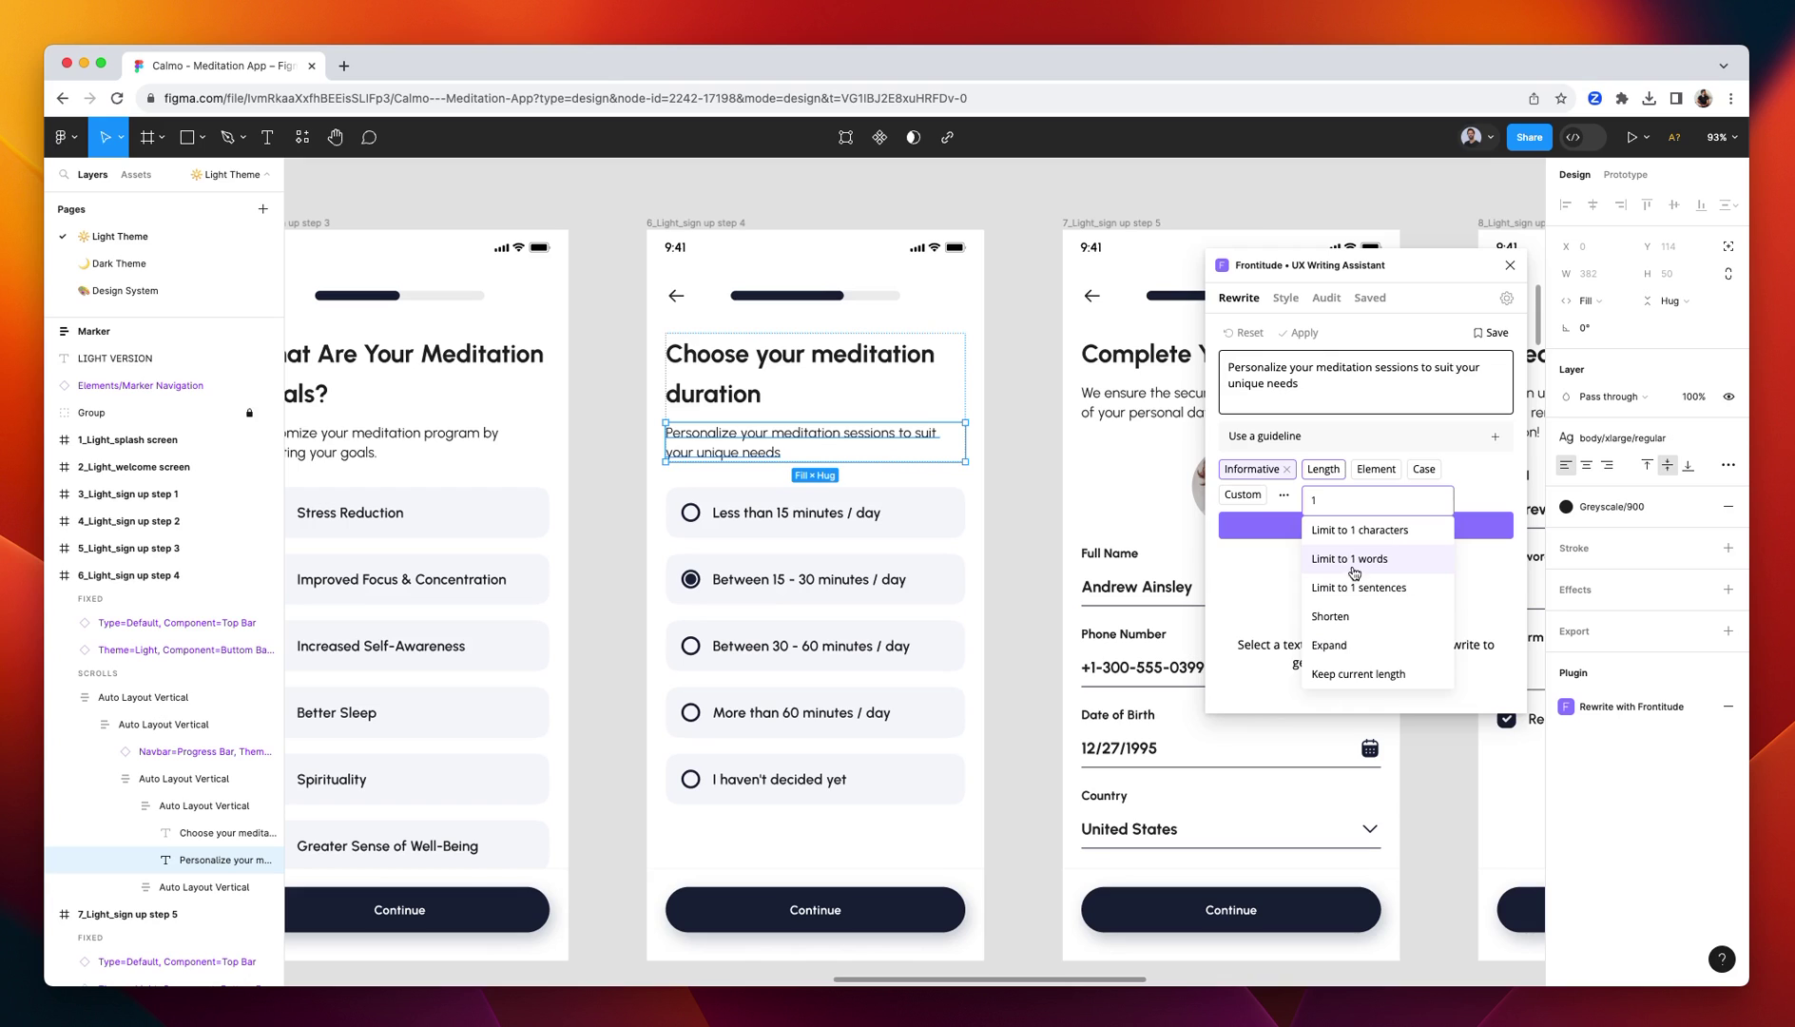
click(1411, 590)
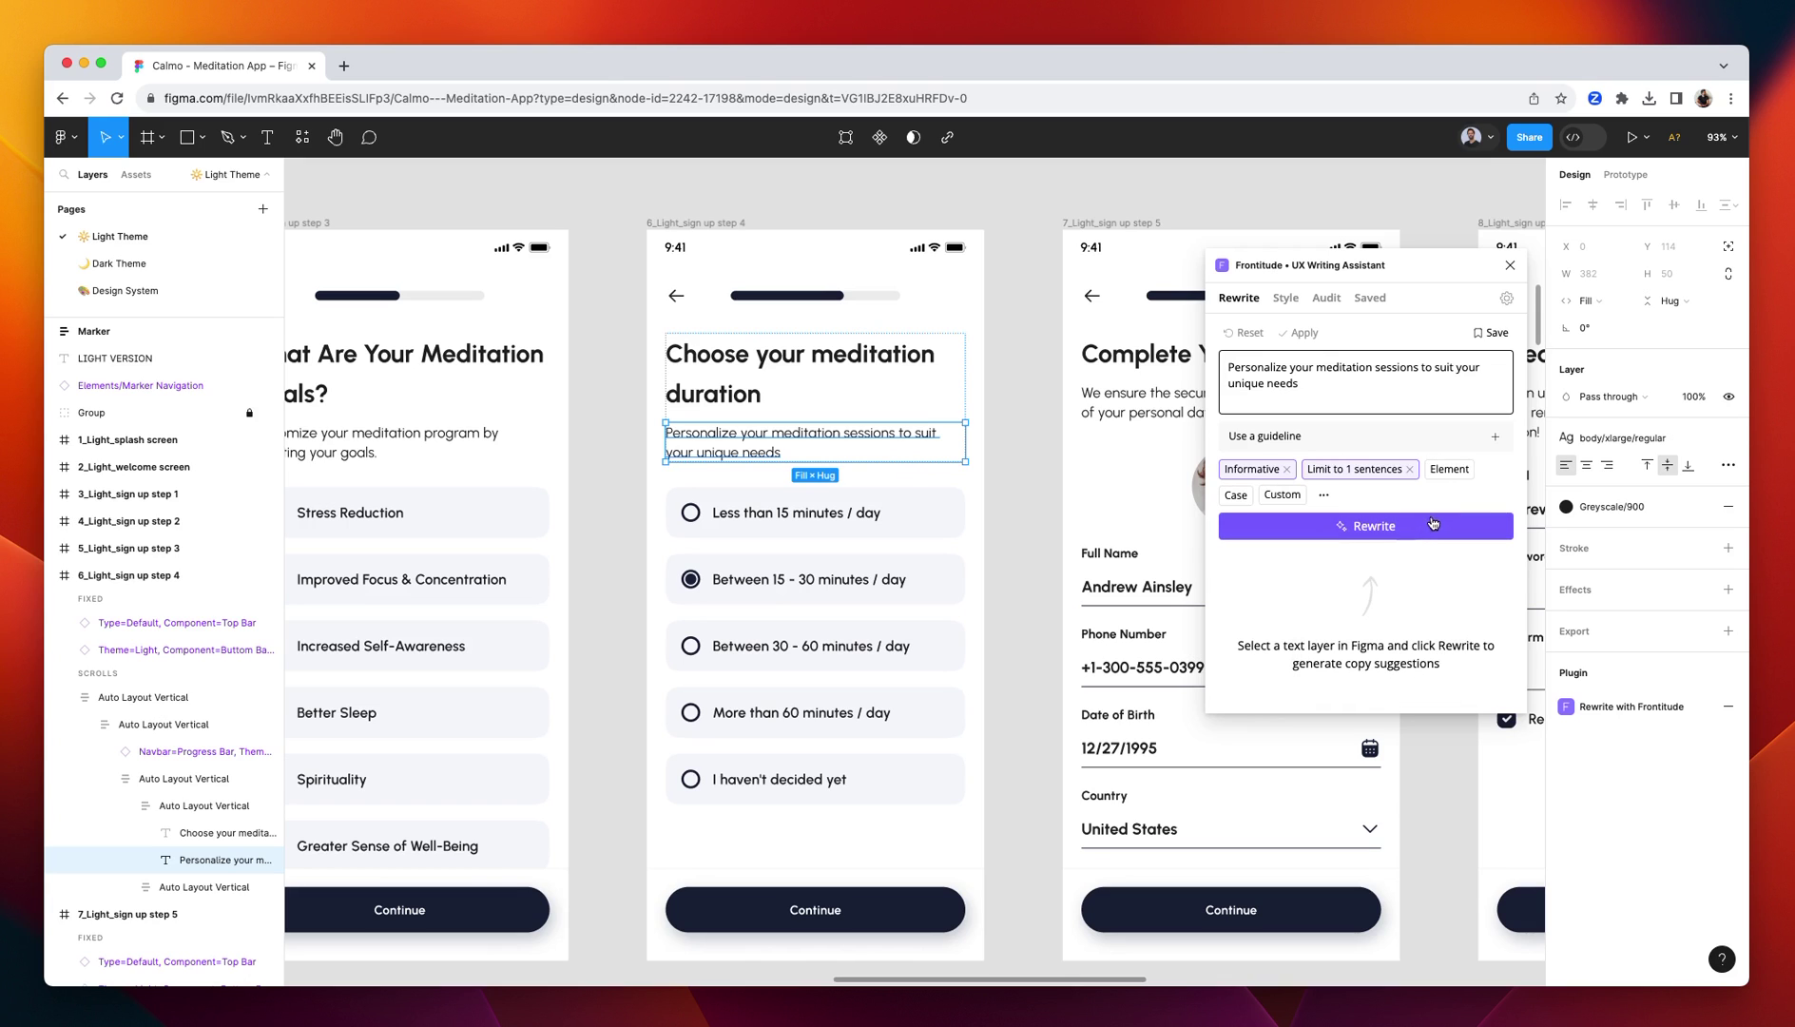
Mark the text as a Sub-header element in Sentence case.
click(1443, 470)
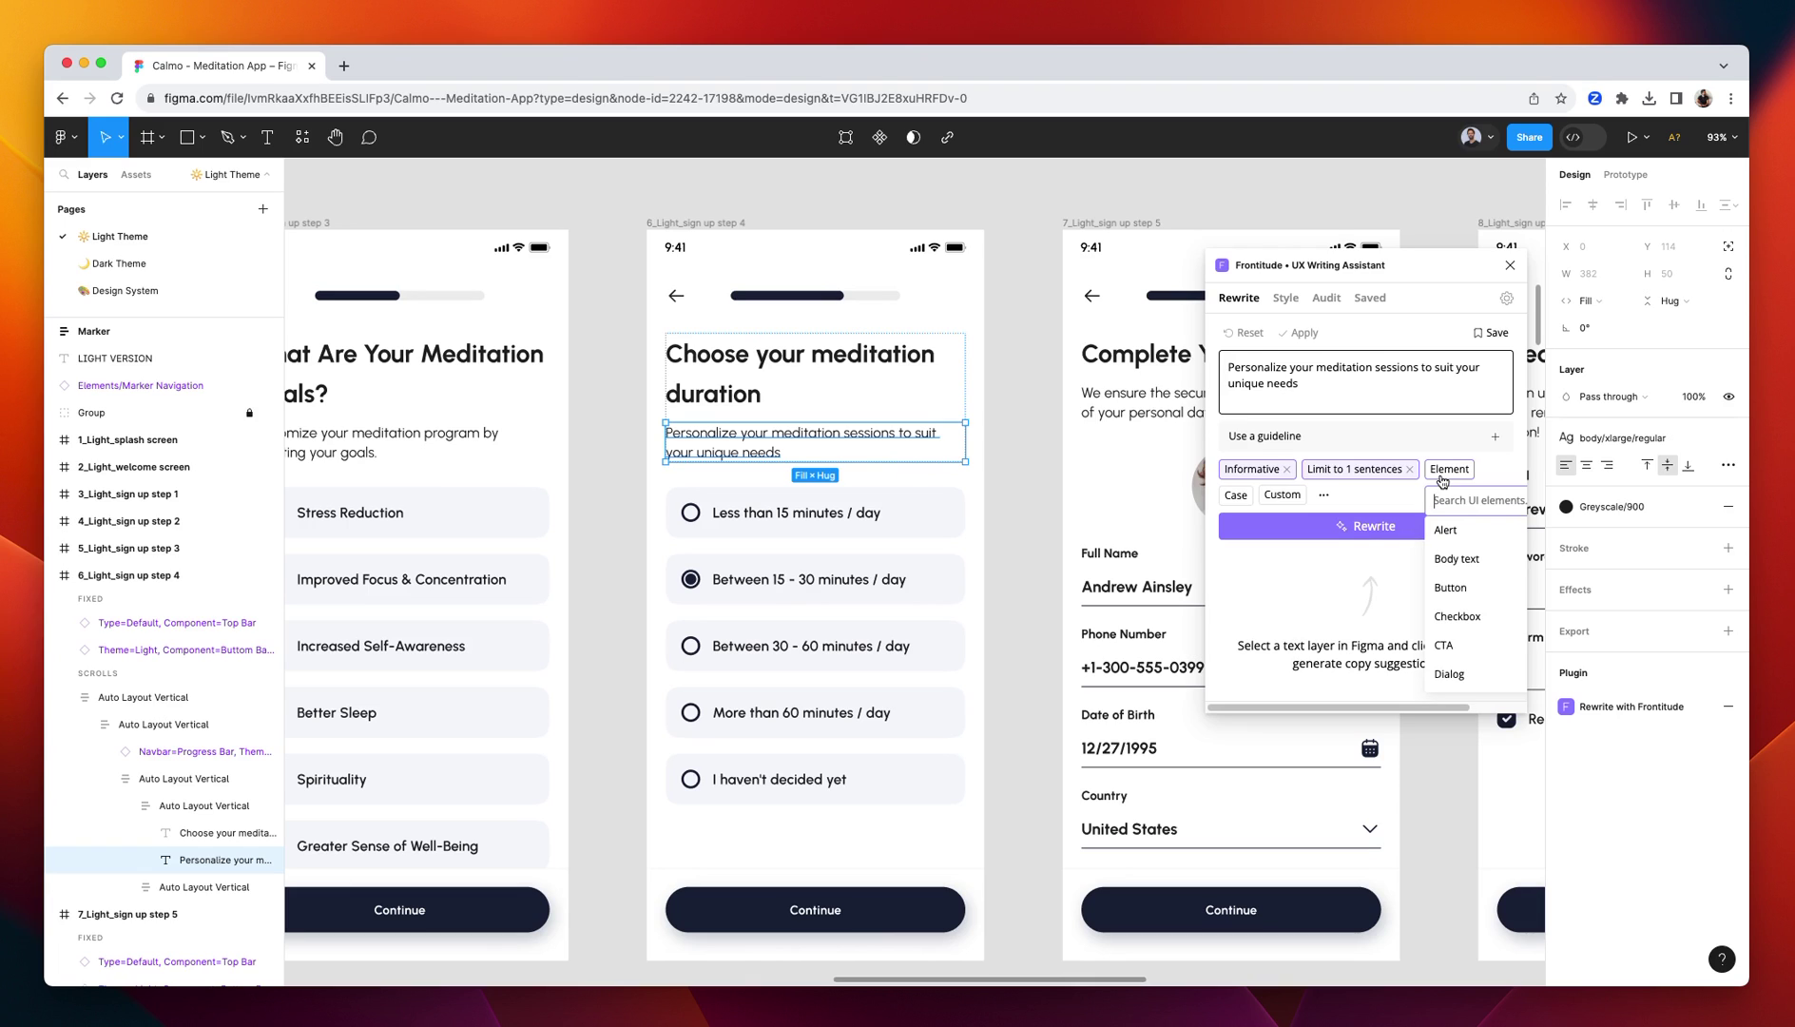
text(su)
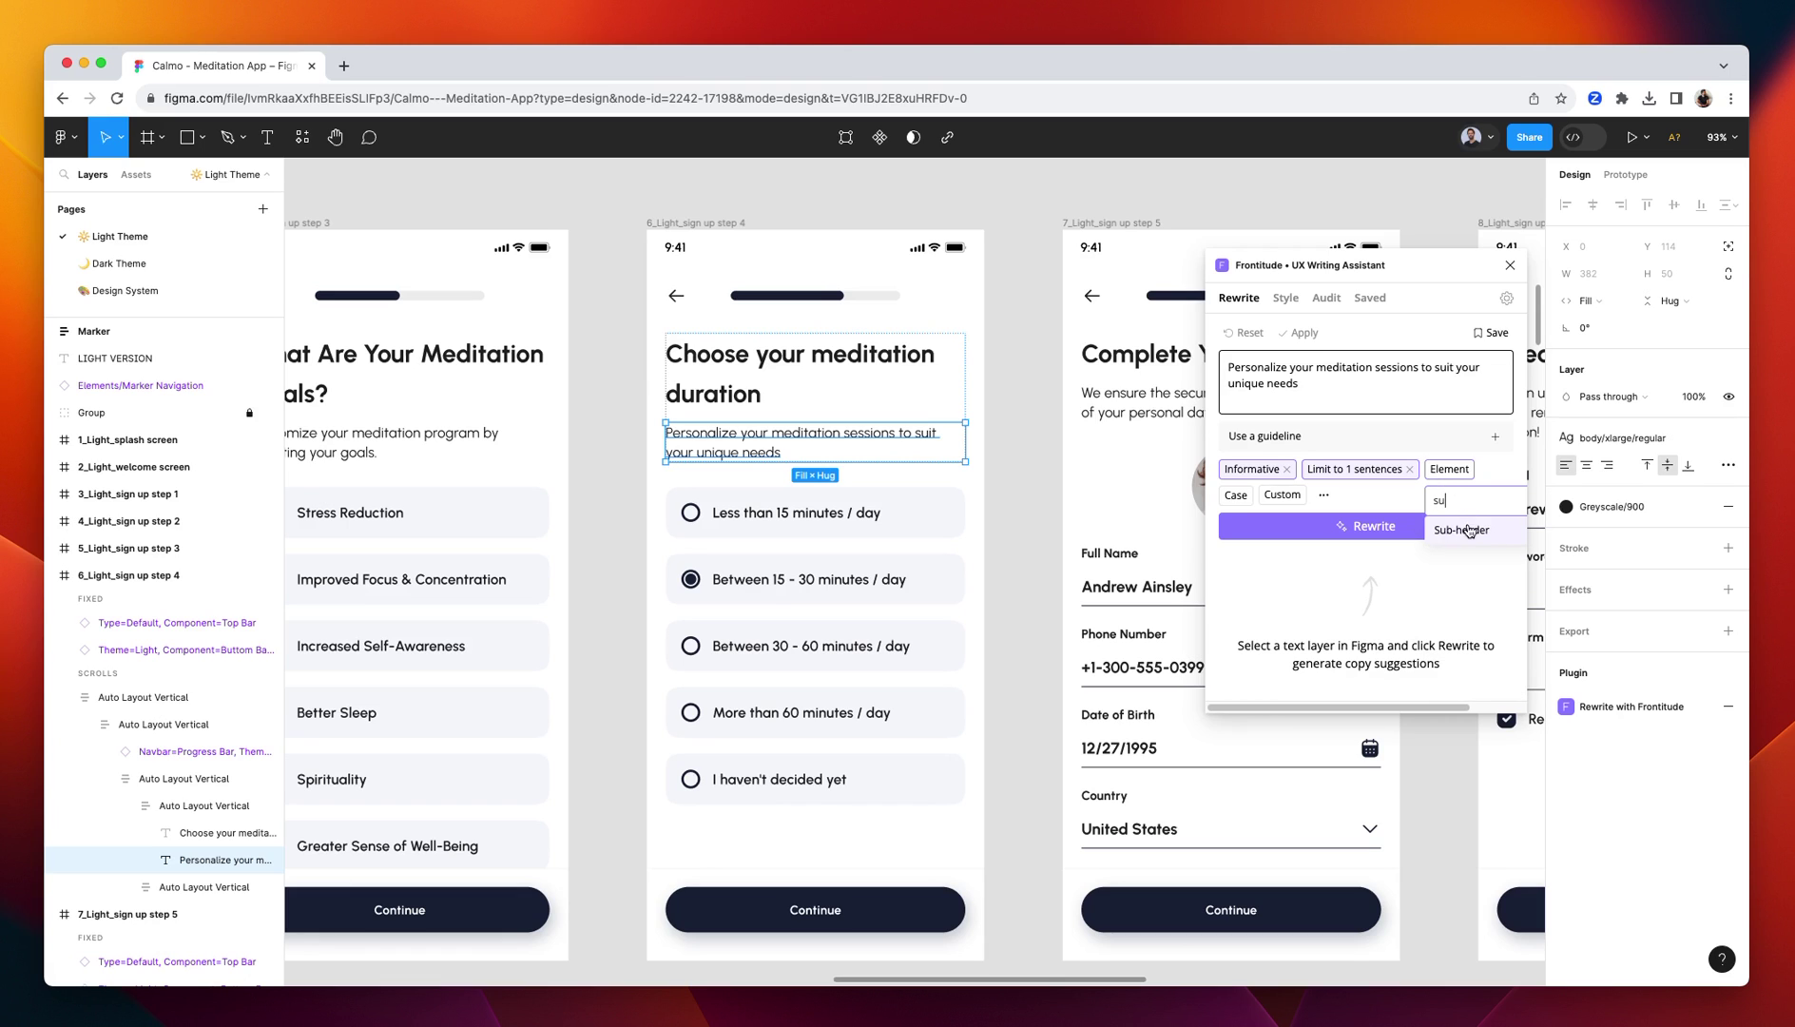
click(1469, 530)
click(1236, 496)
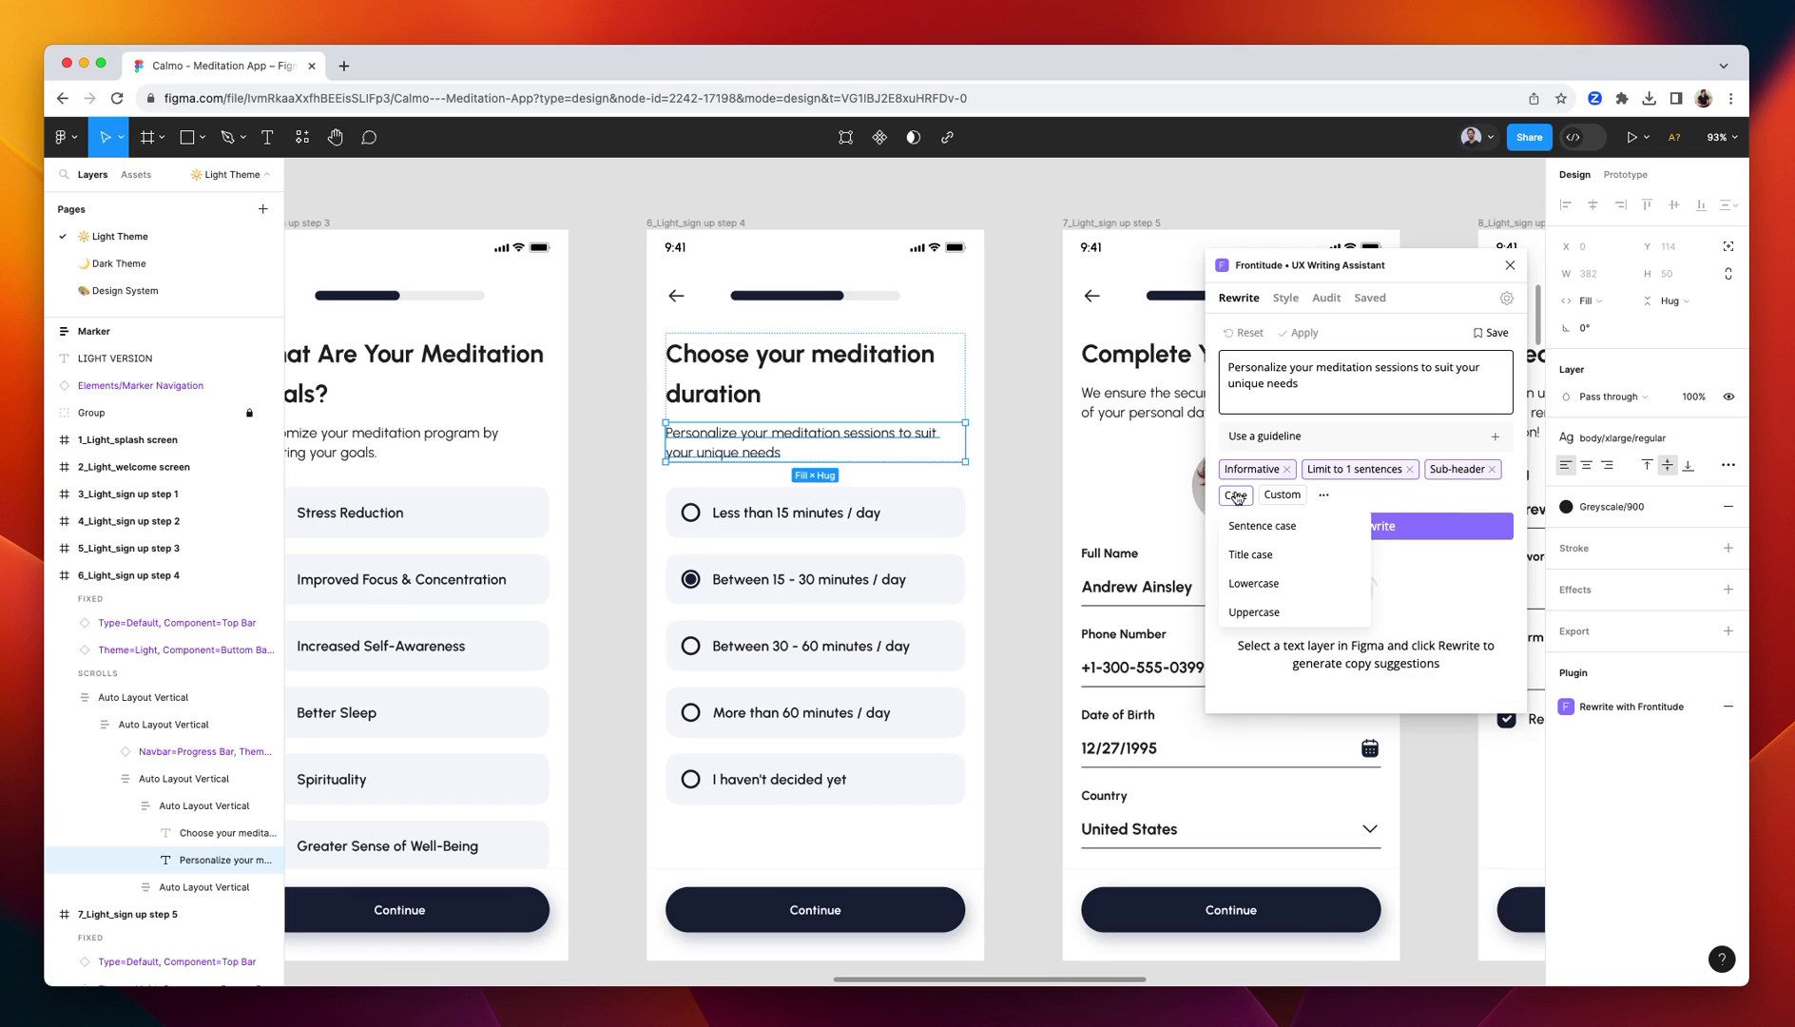
click(1255, 526)
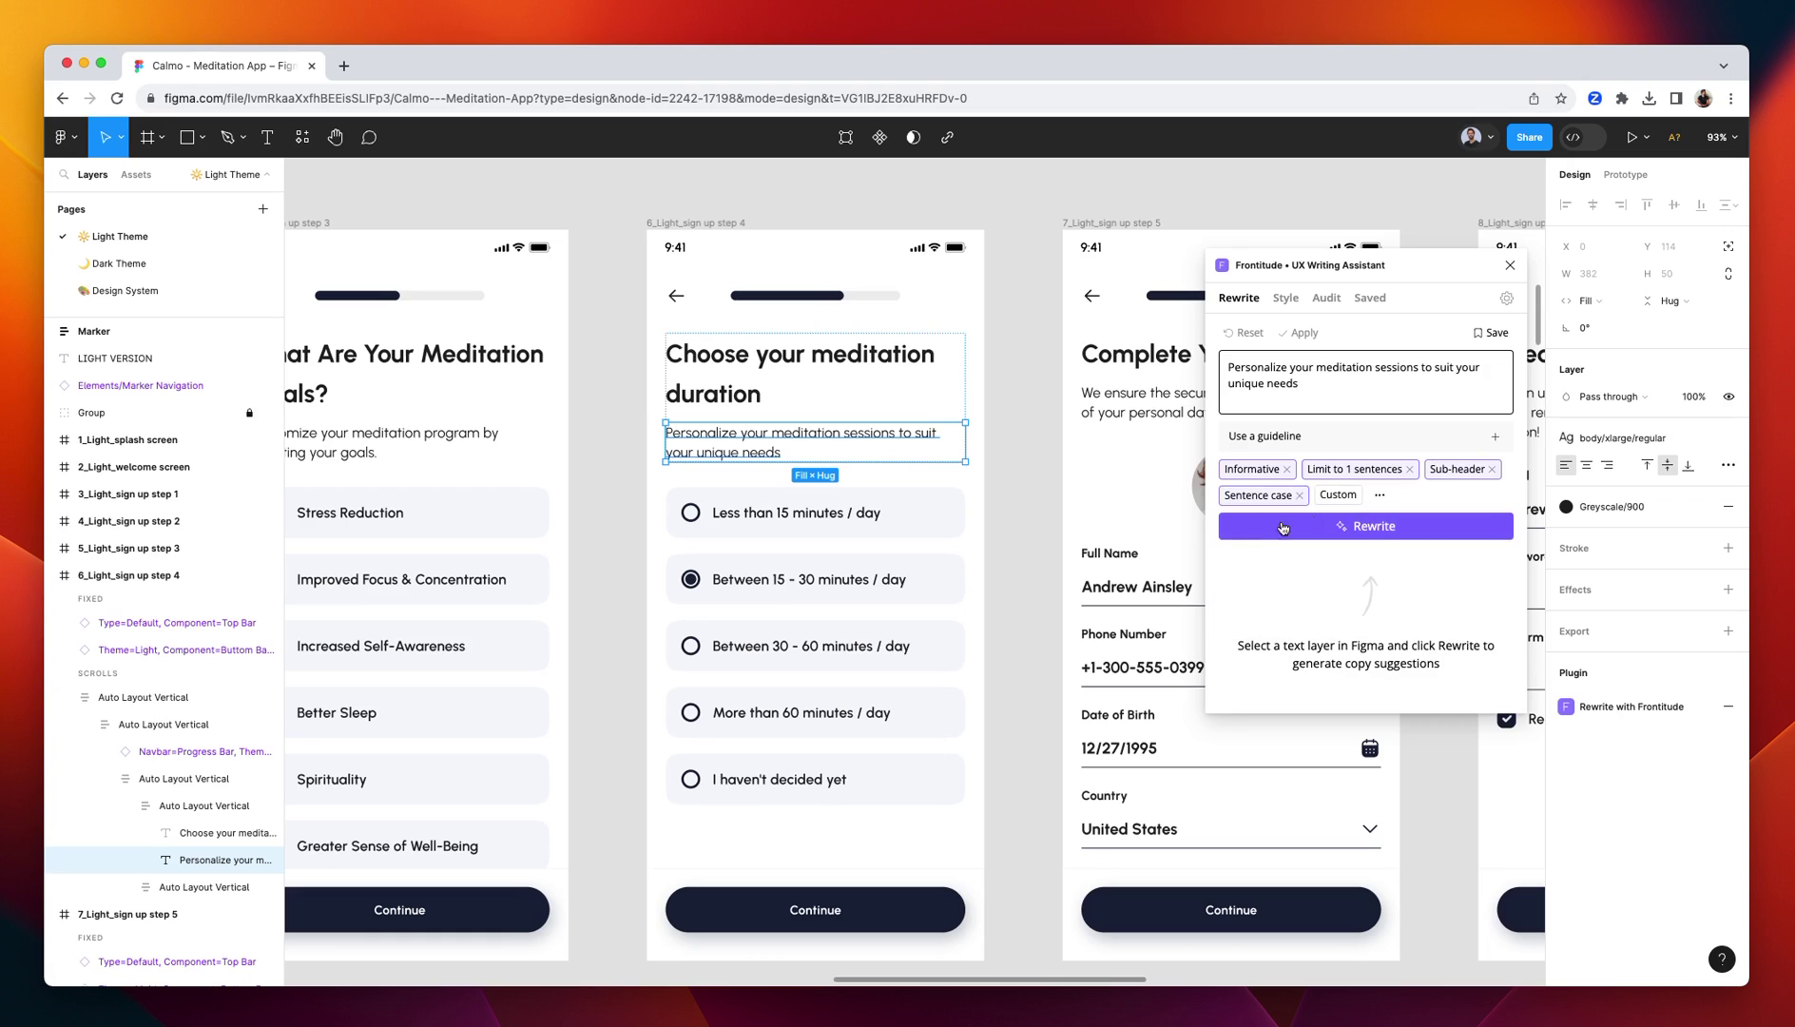
Add the custom instruction '- Use plain language, without technical jargon'.
click(1340, 496)
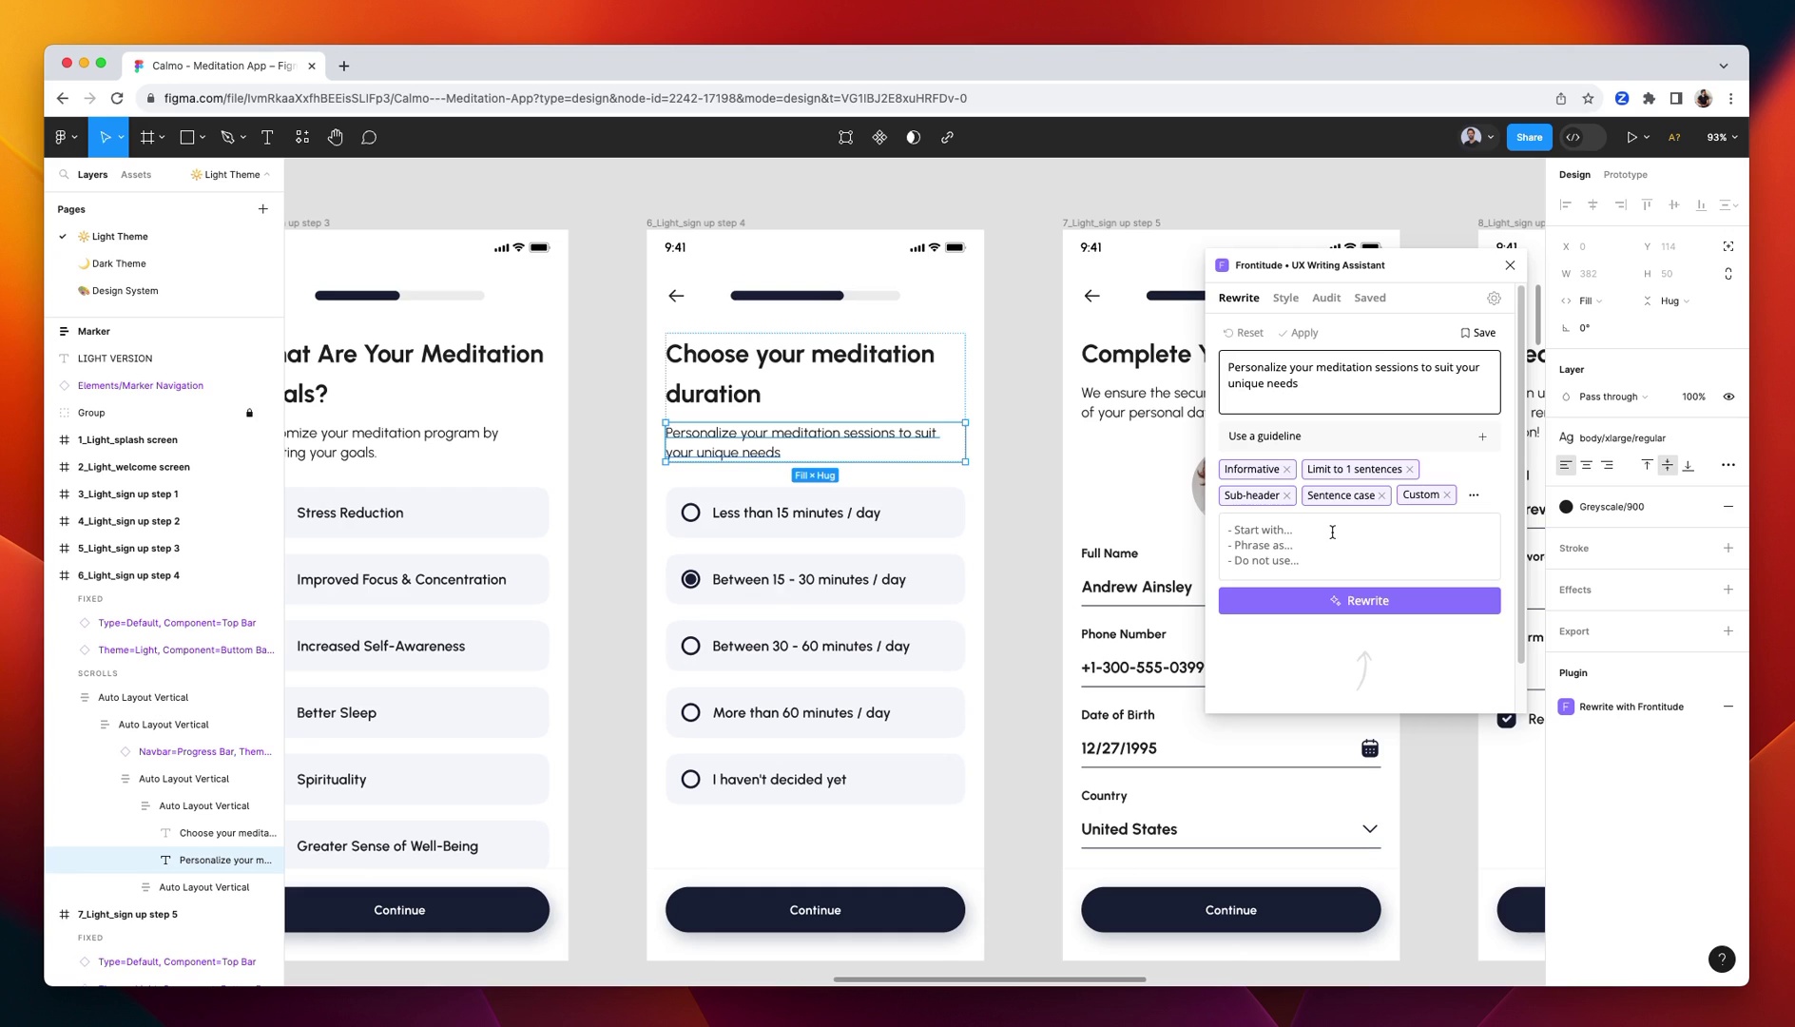
click(1331, 533)
text(- Use plain language, without technical )
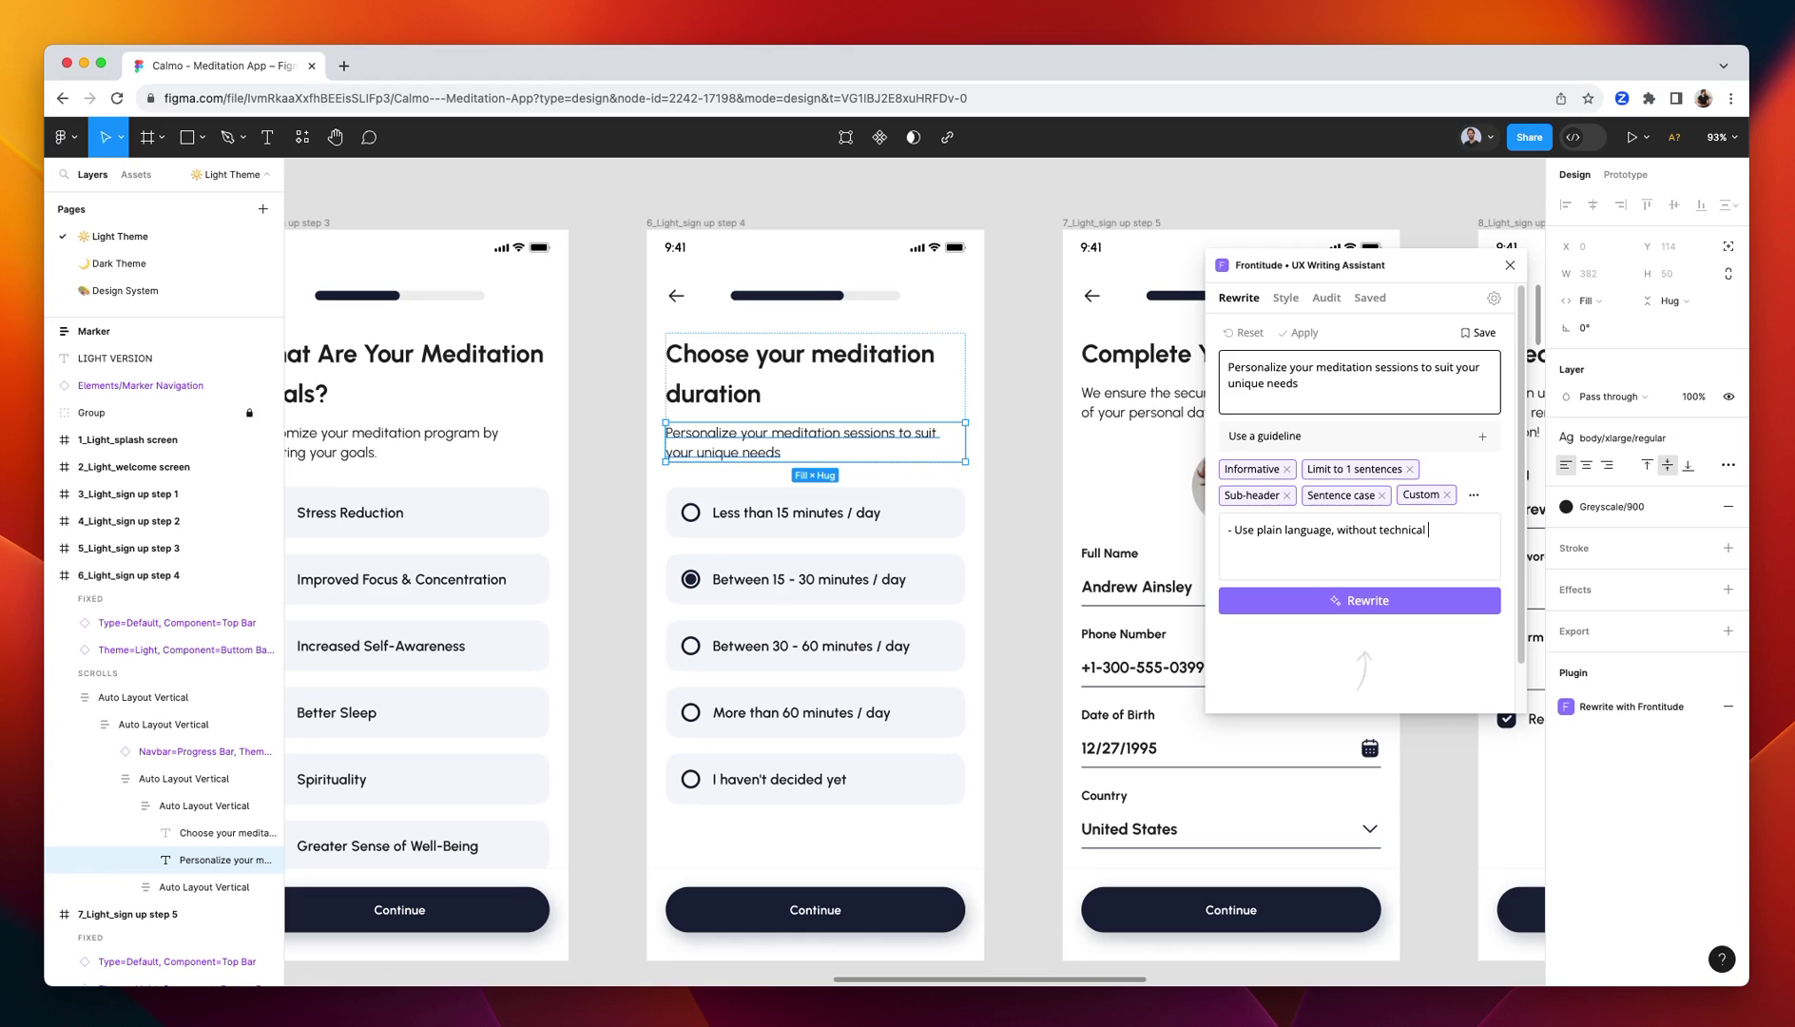
text(jargon)
Rewrite the subtitle to get the Informative suggestion 'Customize your meditation sessions to fit your individual needs'.
click(1375, 602)
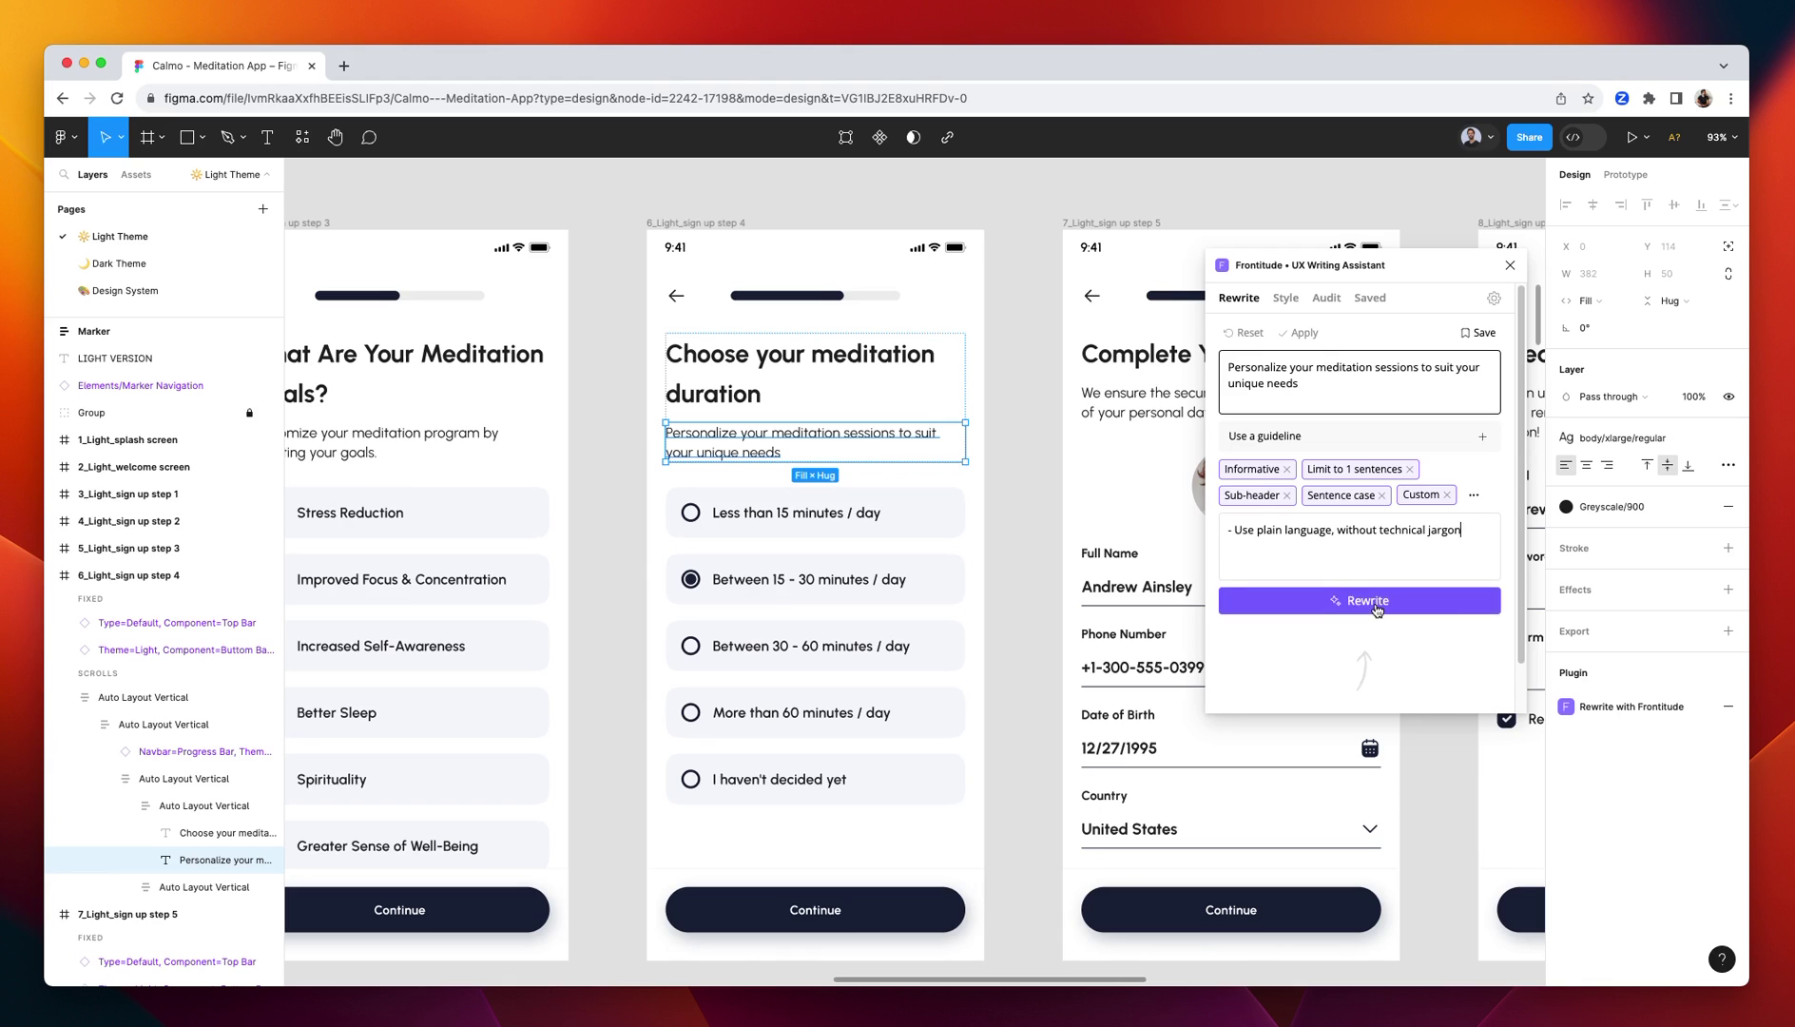
scroll(1375, 609, down, 1)
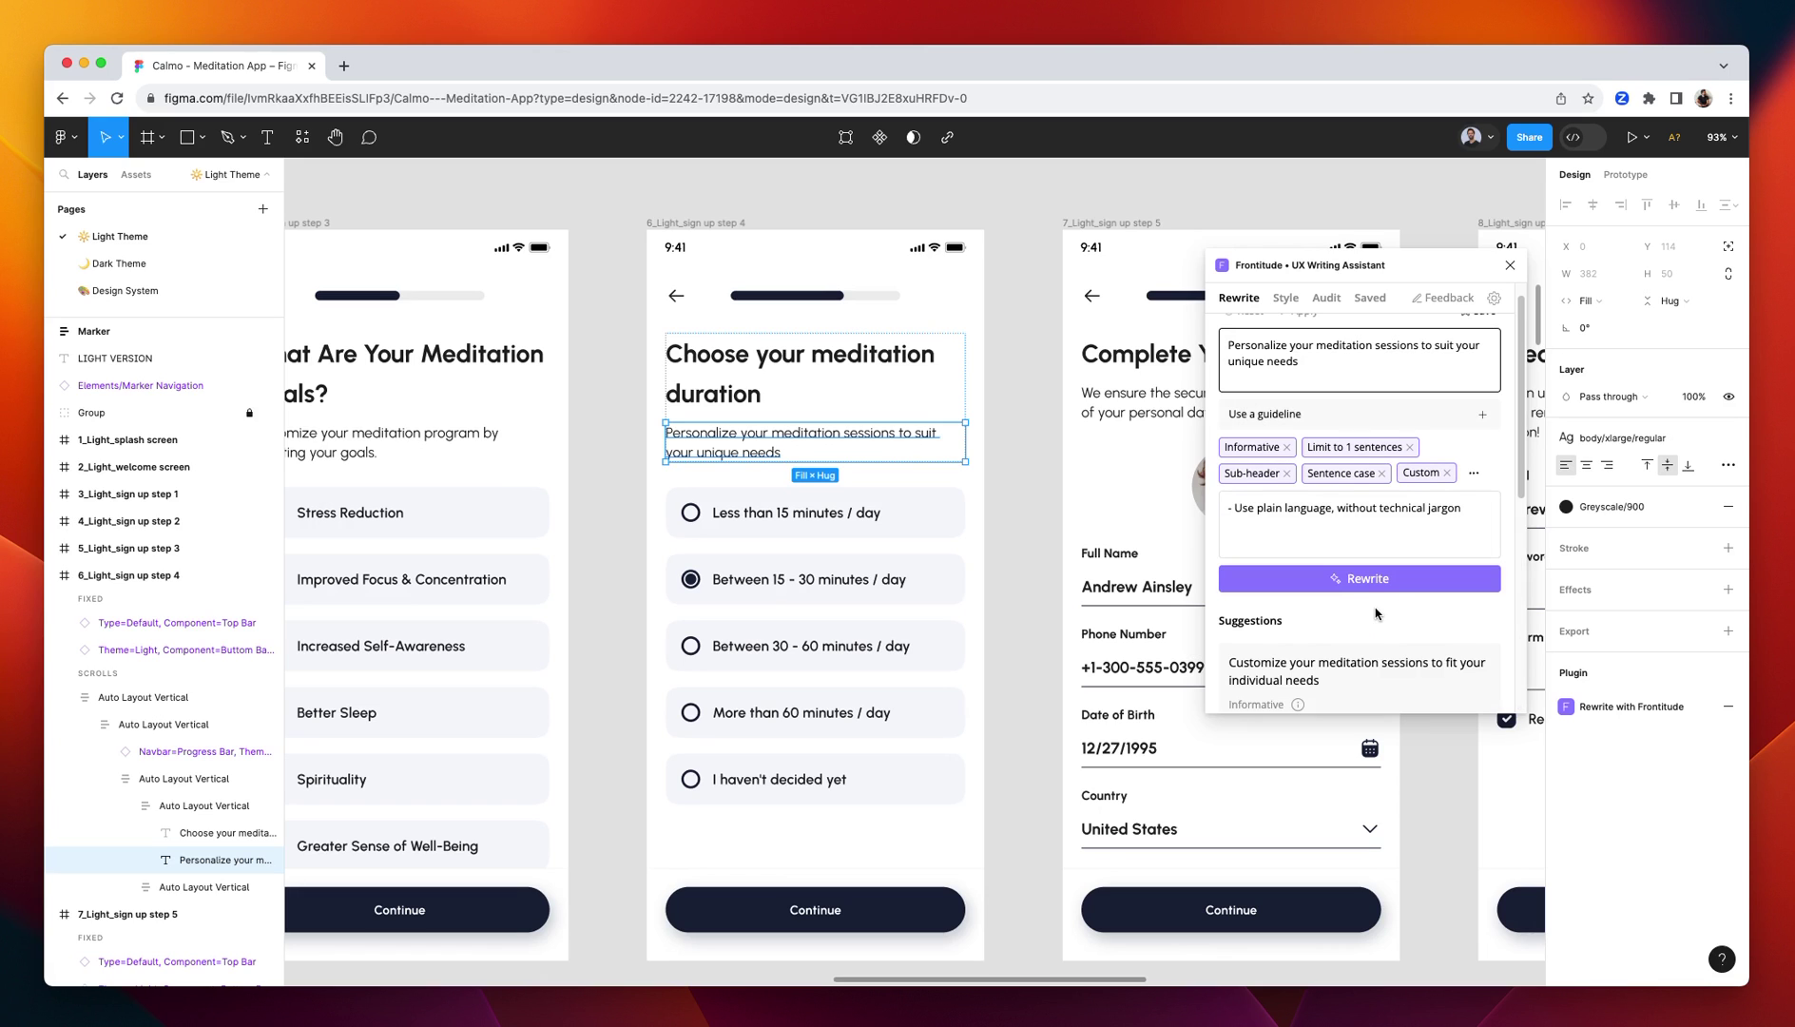
Add a closing period to the first suggestion and apply it to the step 4 subtitle.
scroll(1375, 614, down, 10)
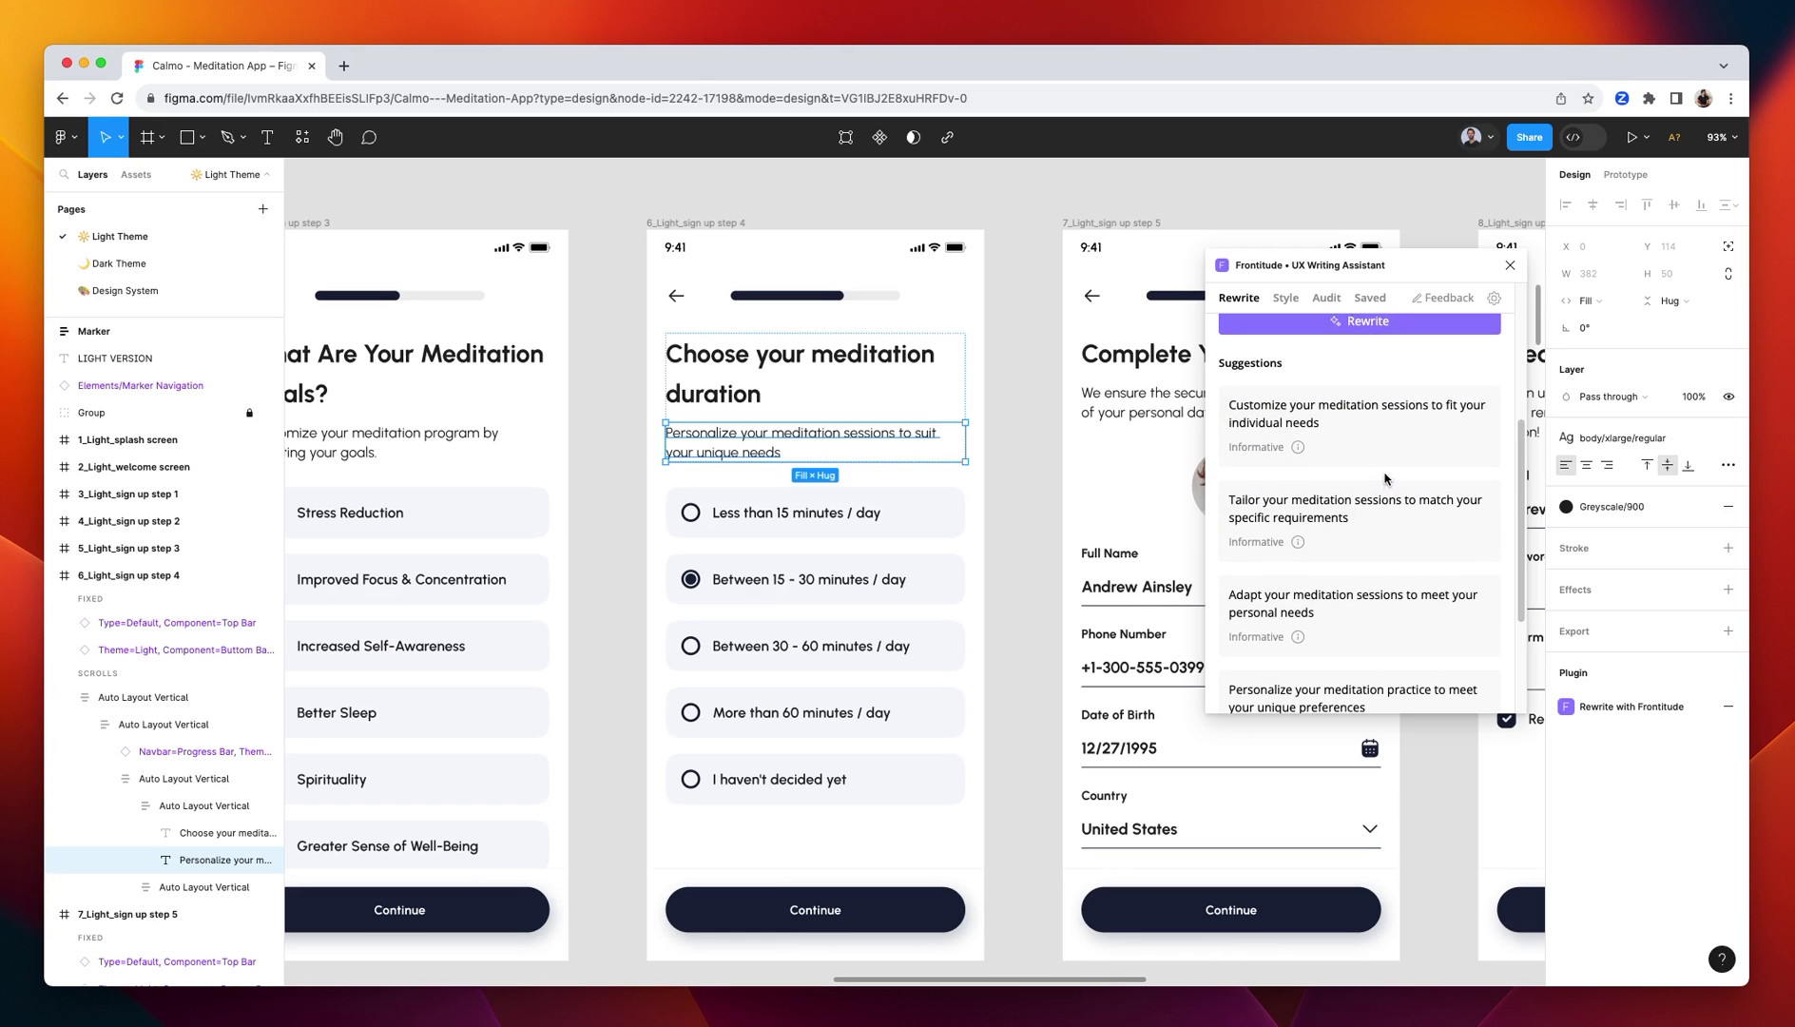
scroll(1384, 478, up, 1)
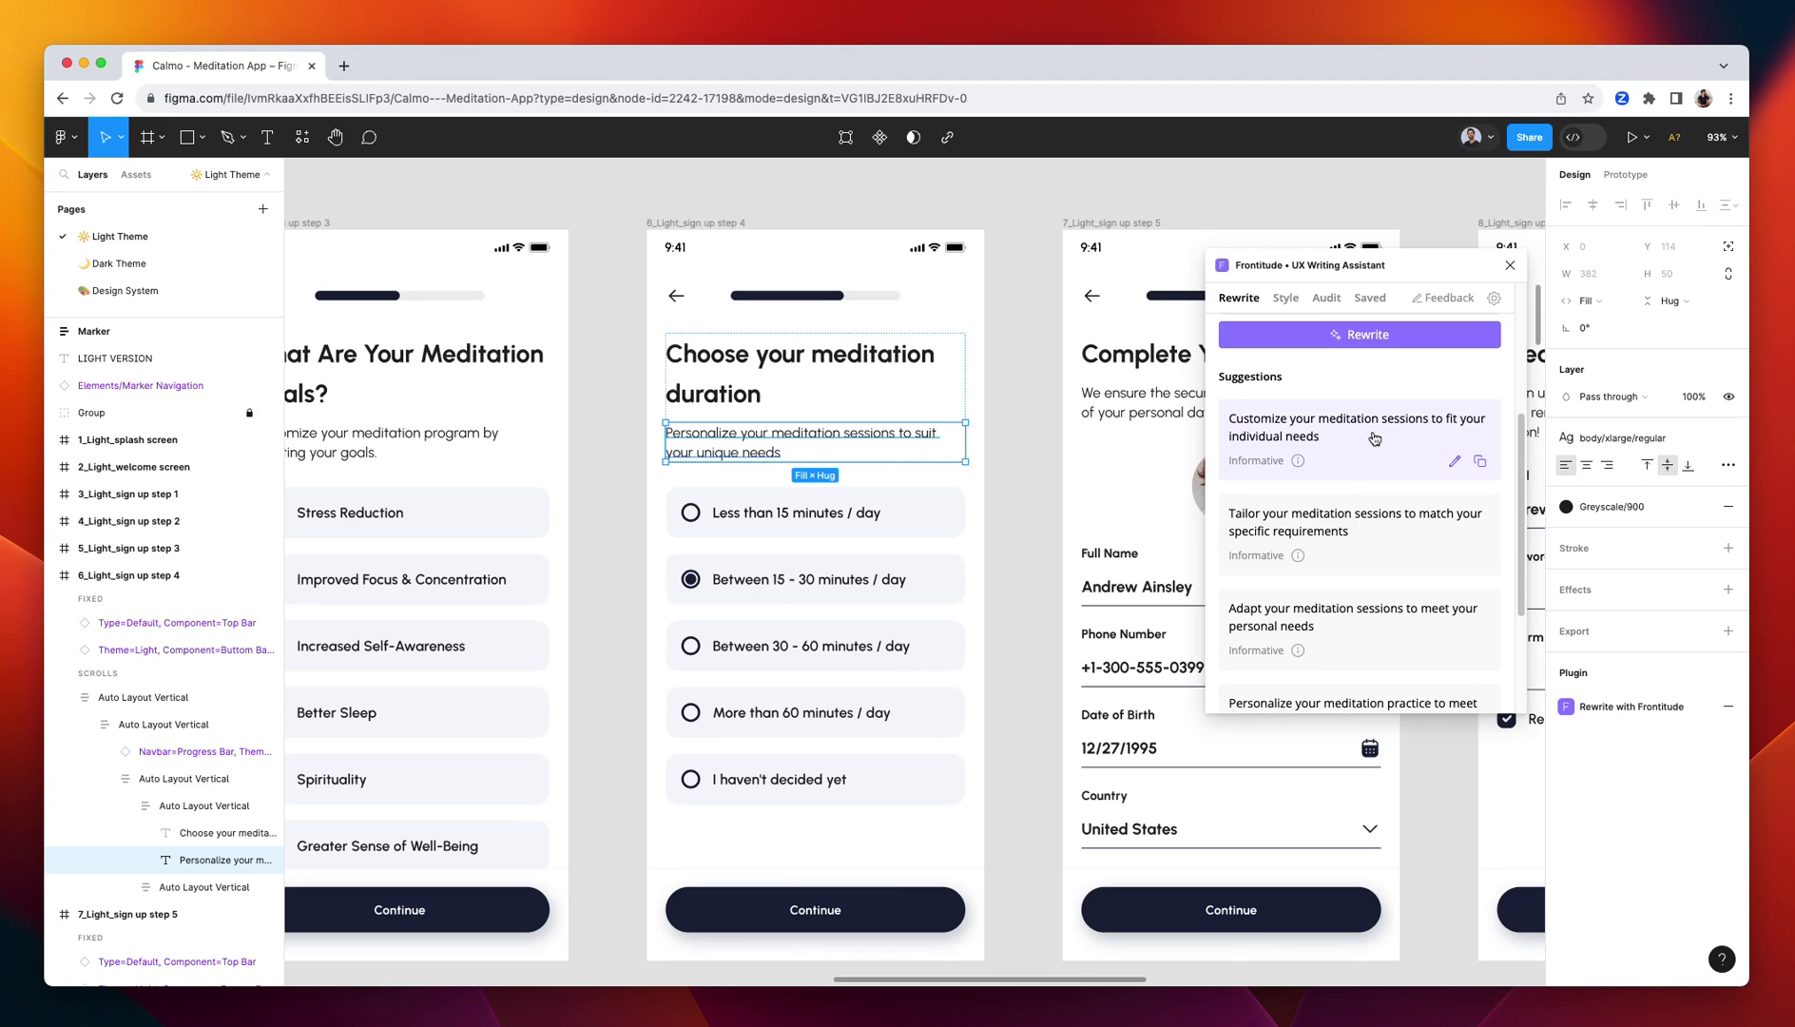
click(1453, 461)
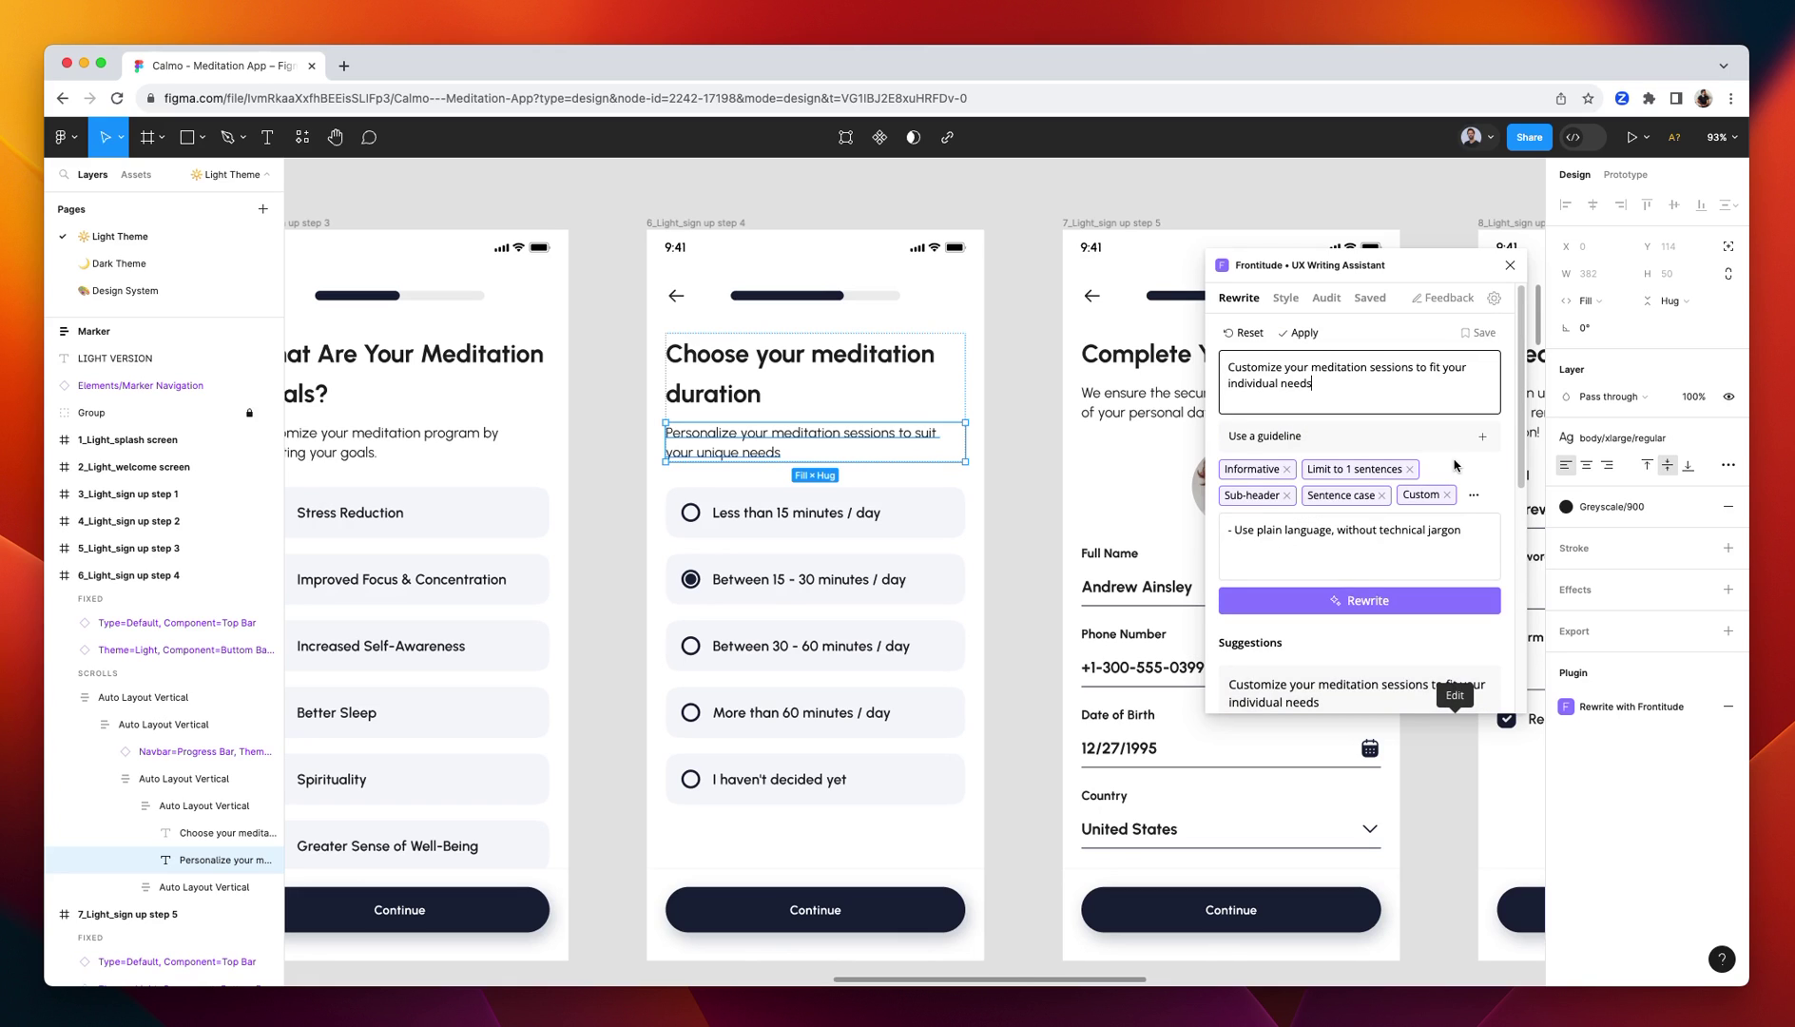
text(.)
click(1303, 333)
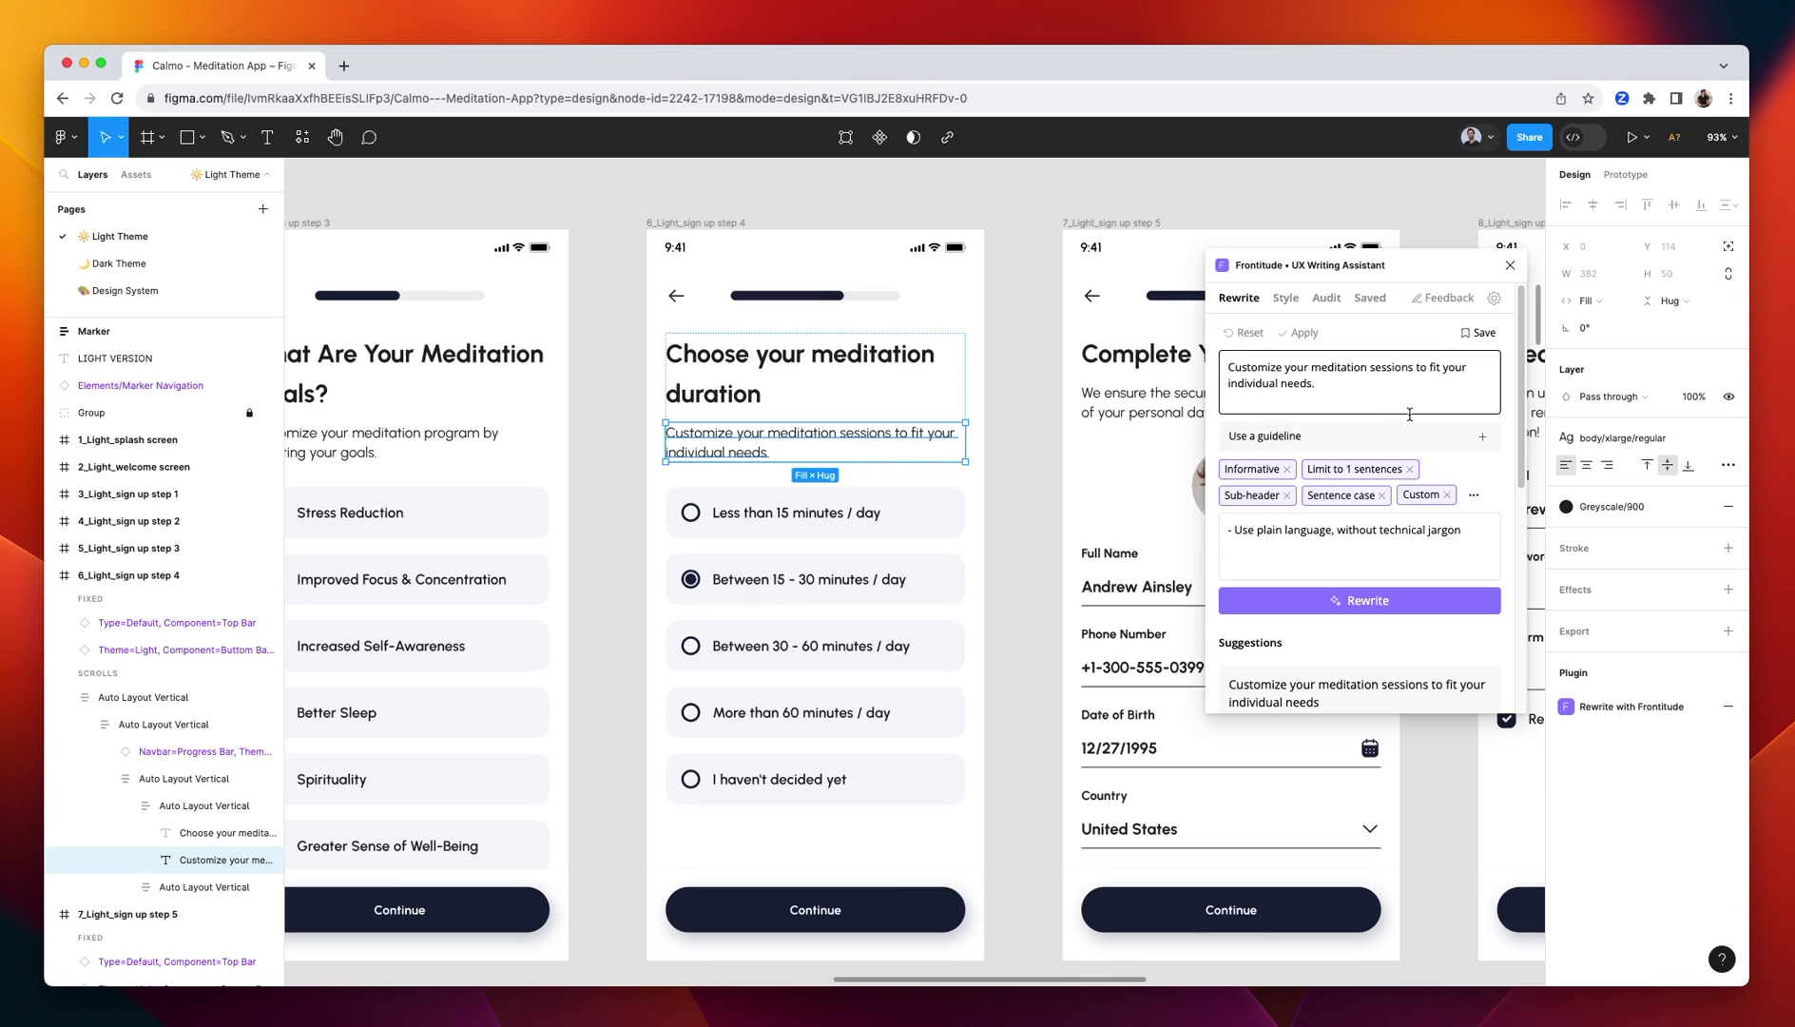
Save the current settings as a new guideline named 'Onboarding / Sub-header'.
click(1475, 496)
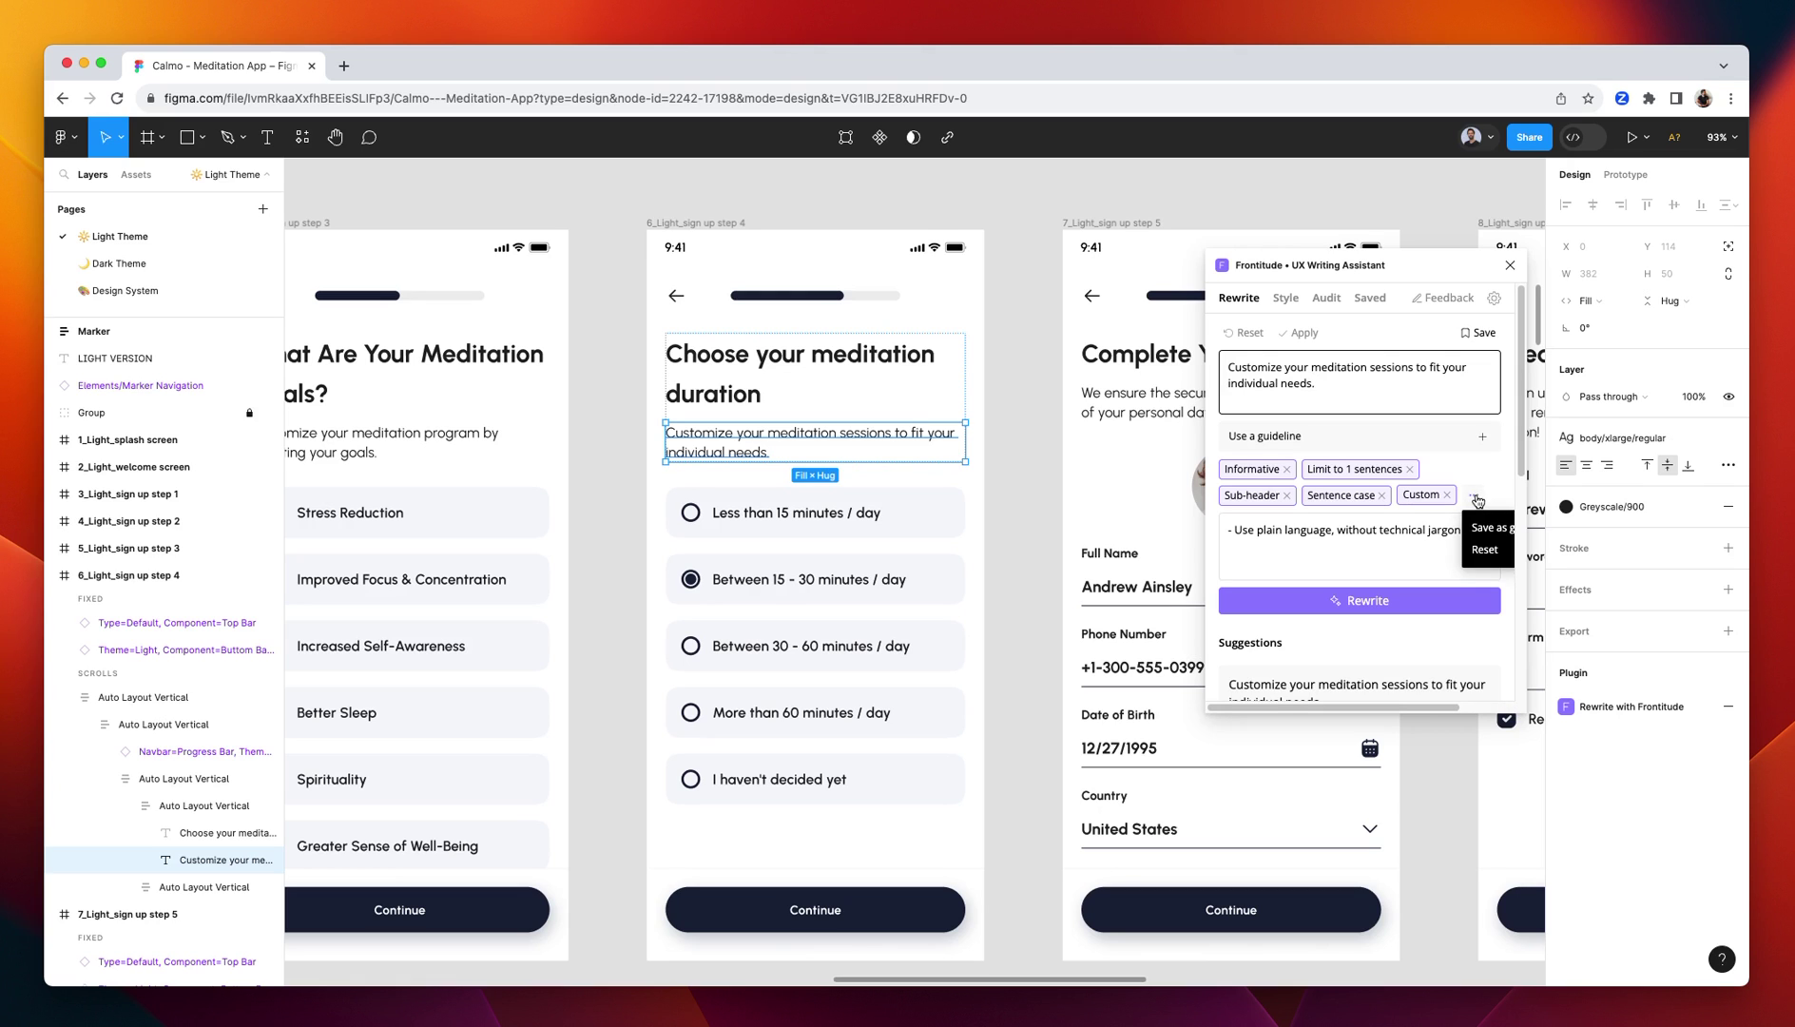
scroll(1476, 501, right, 3)
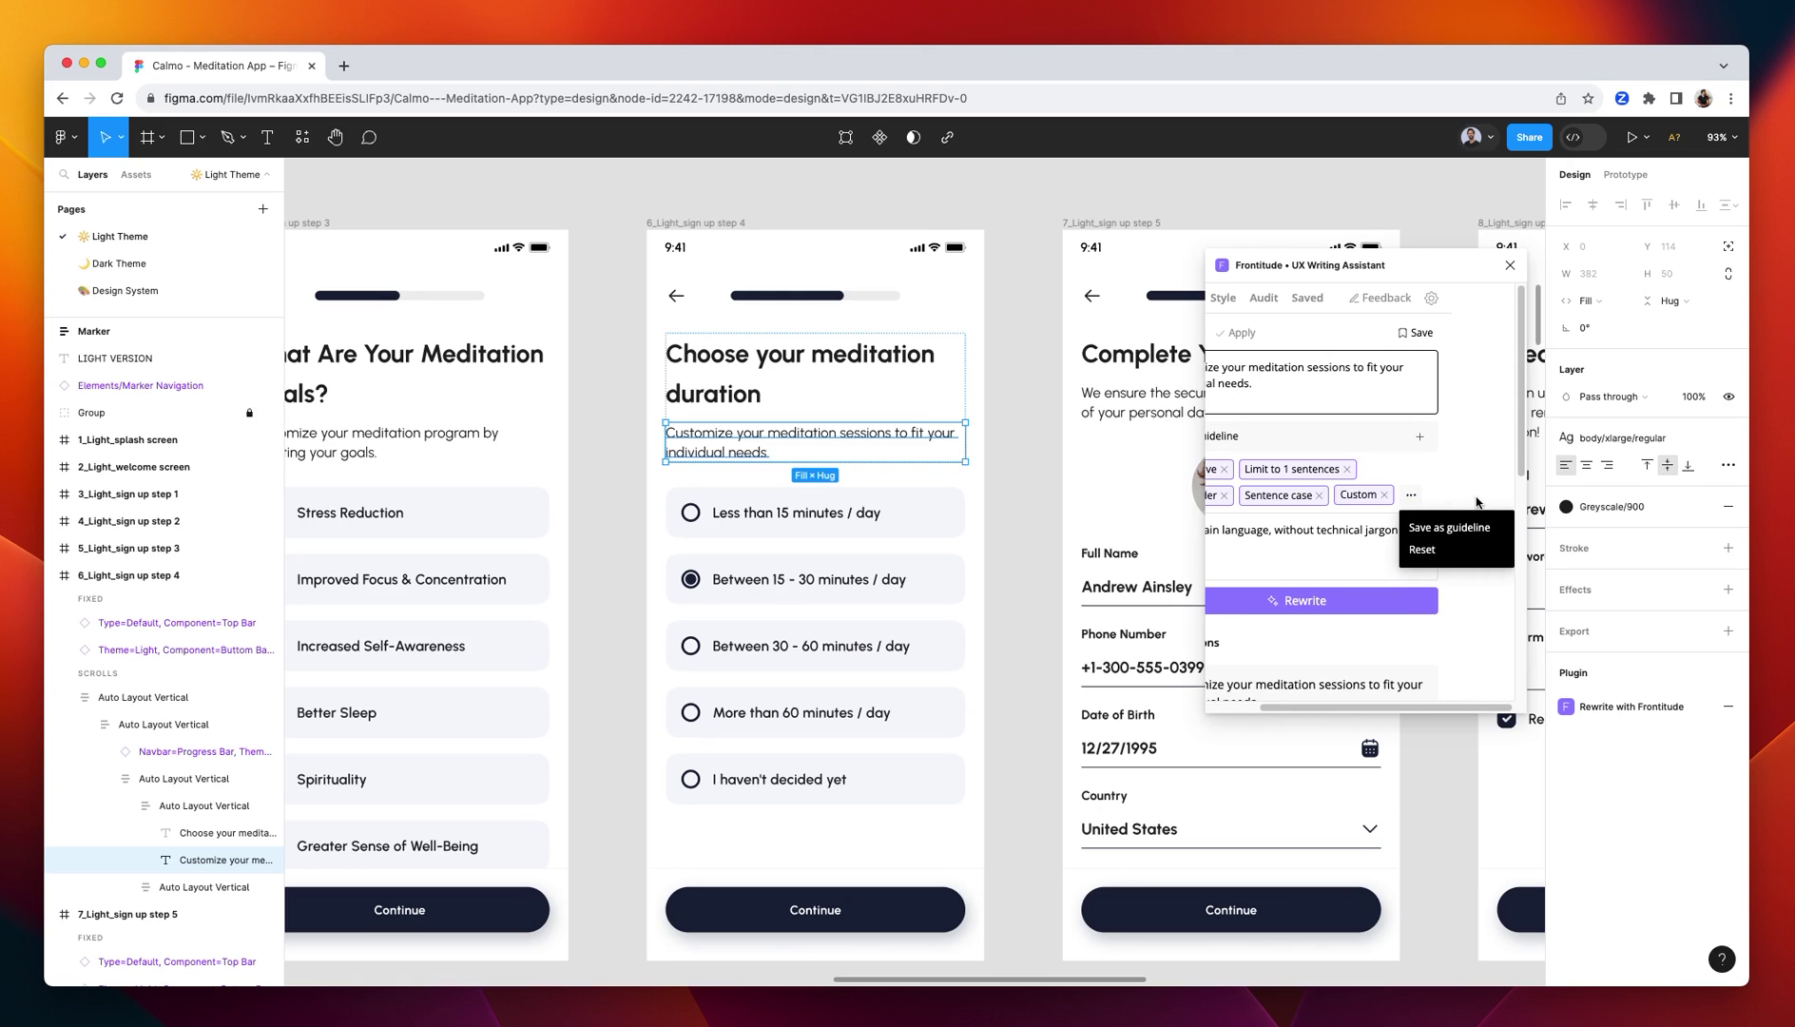
click(1471, 530)
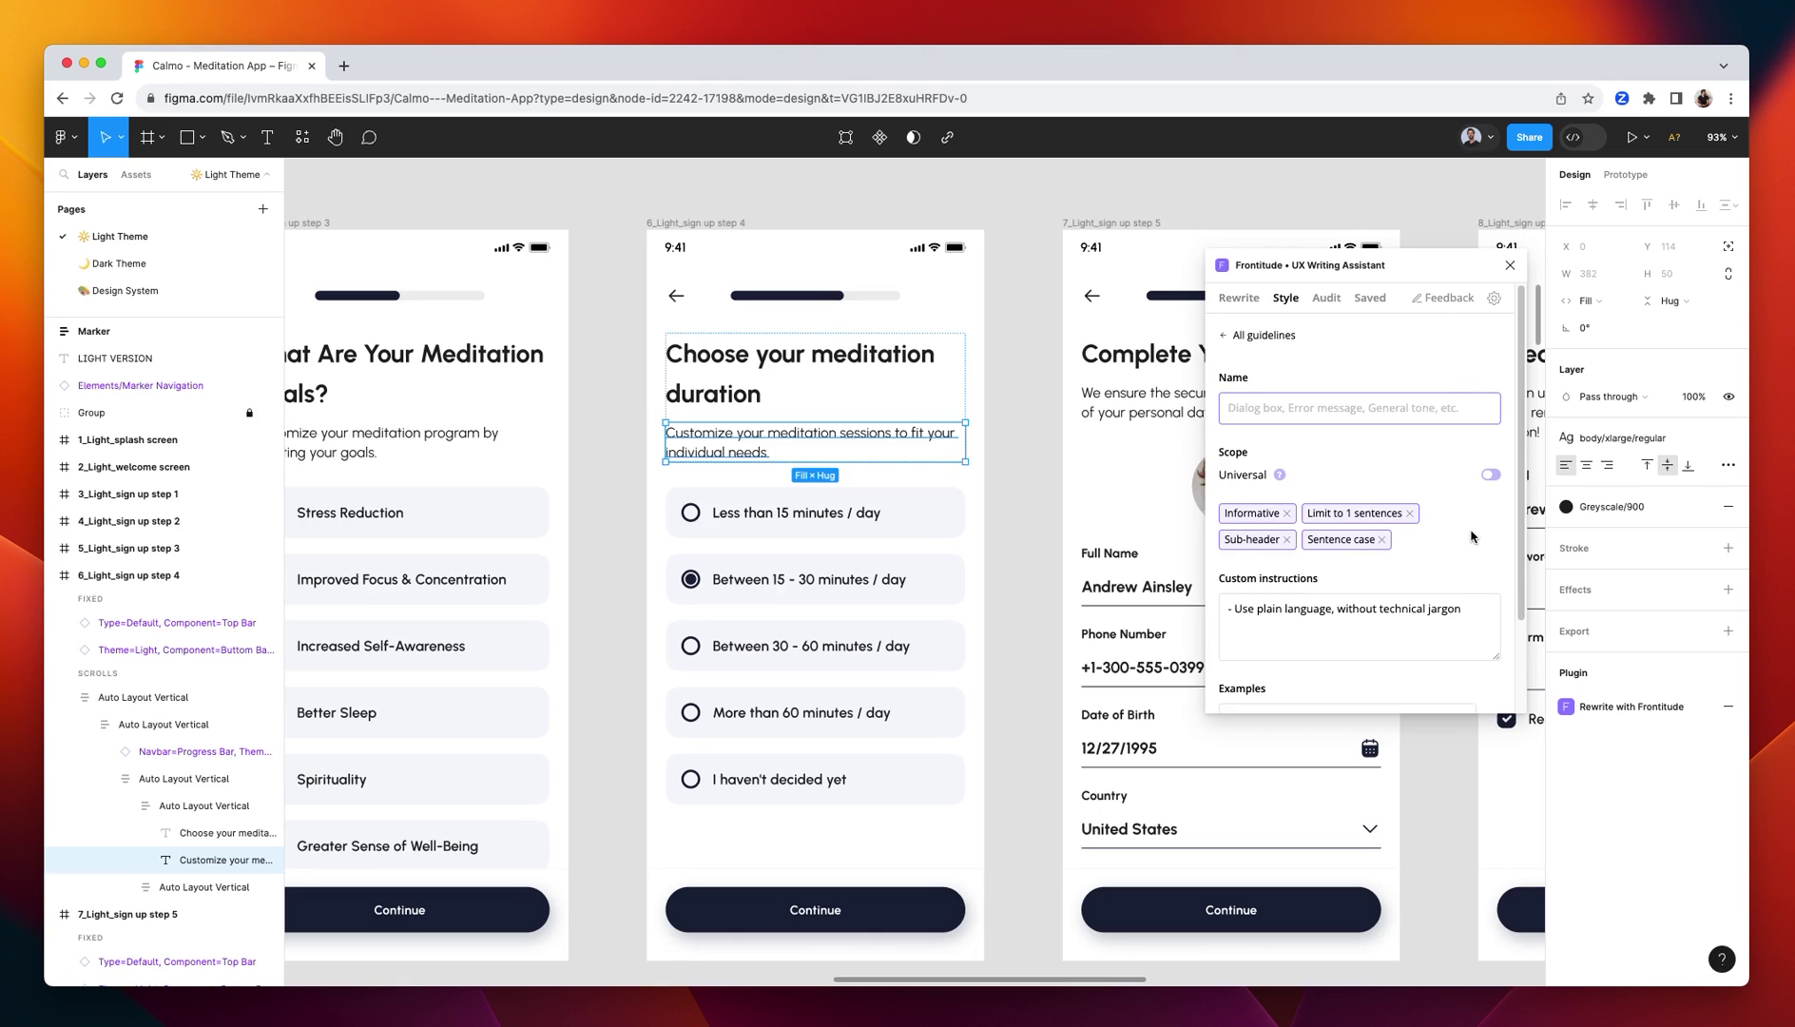
text(Onboardi)
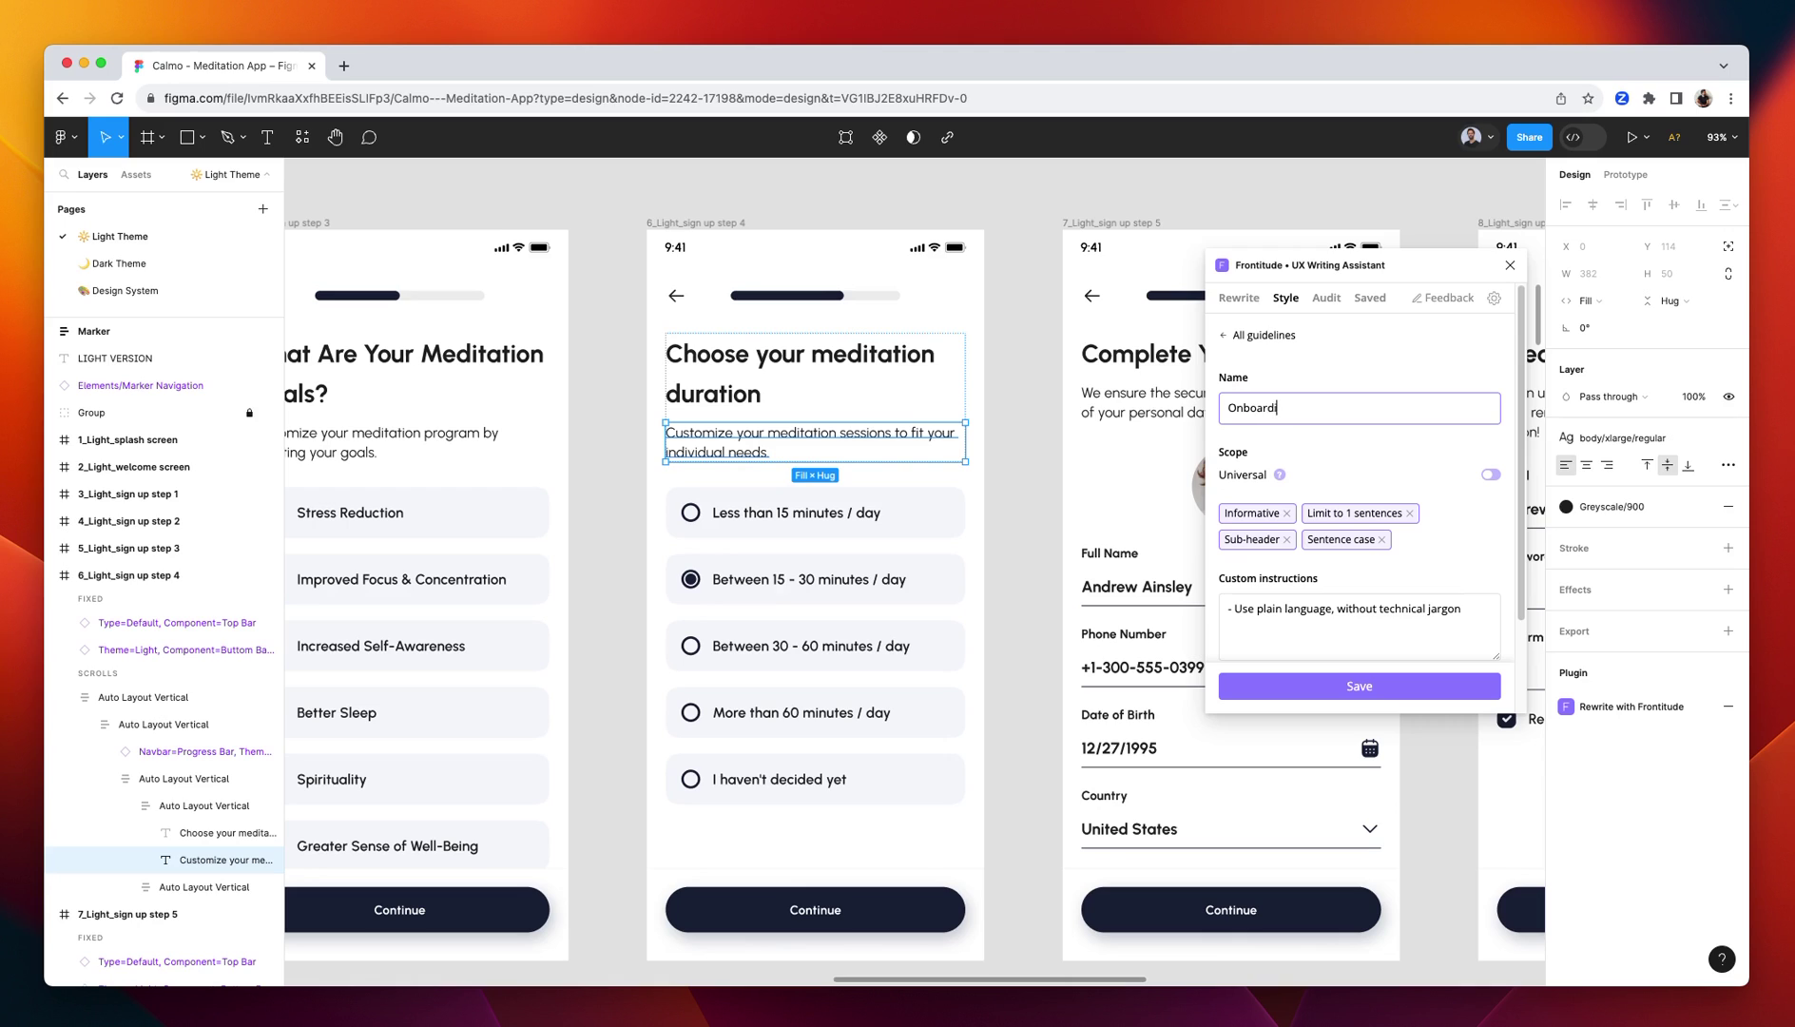
text(ng / Sub-header)
scroll(1326, 506, down, 1)
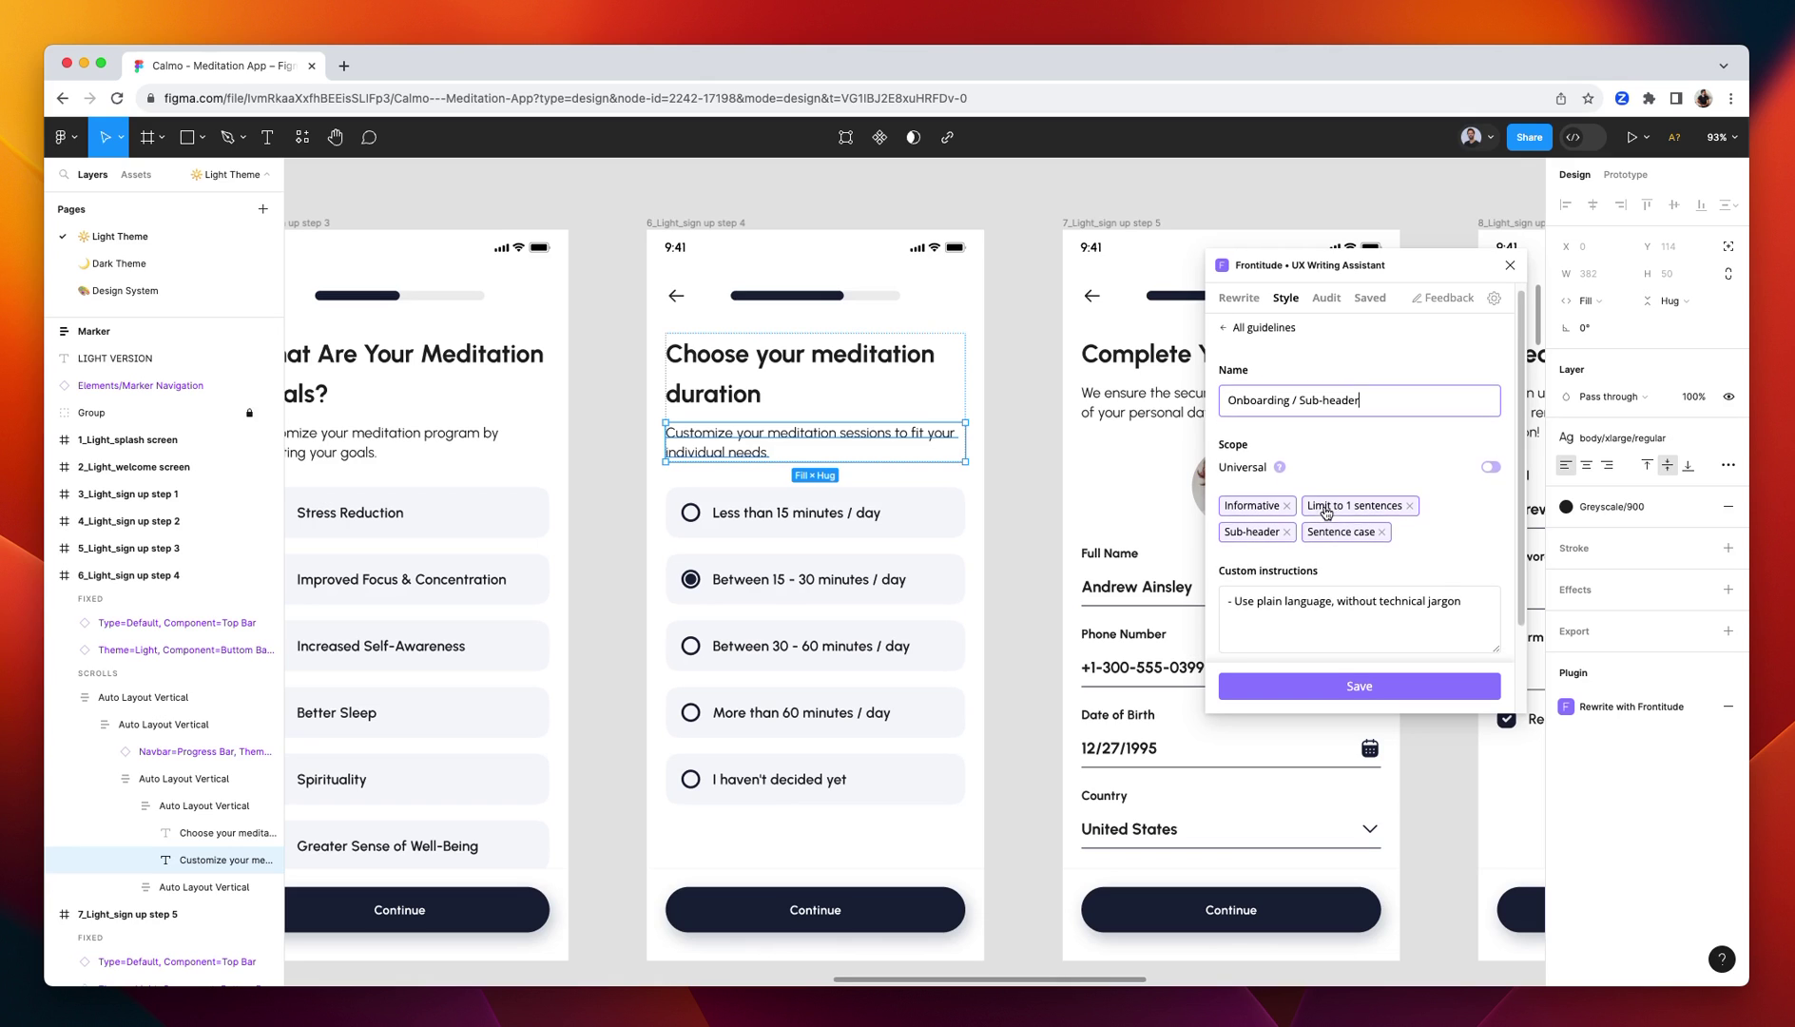
scroll(1325, 509, down, 3)
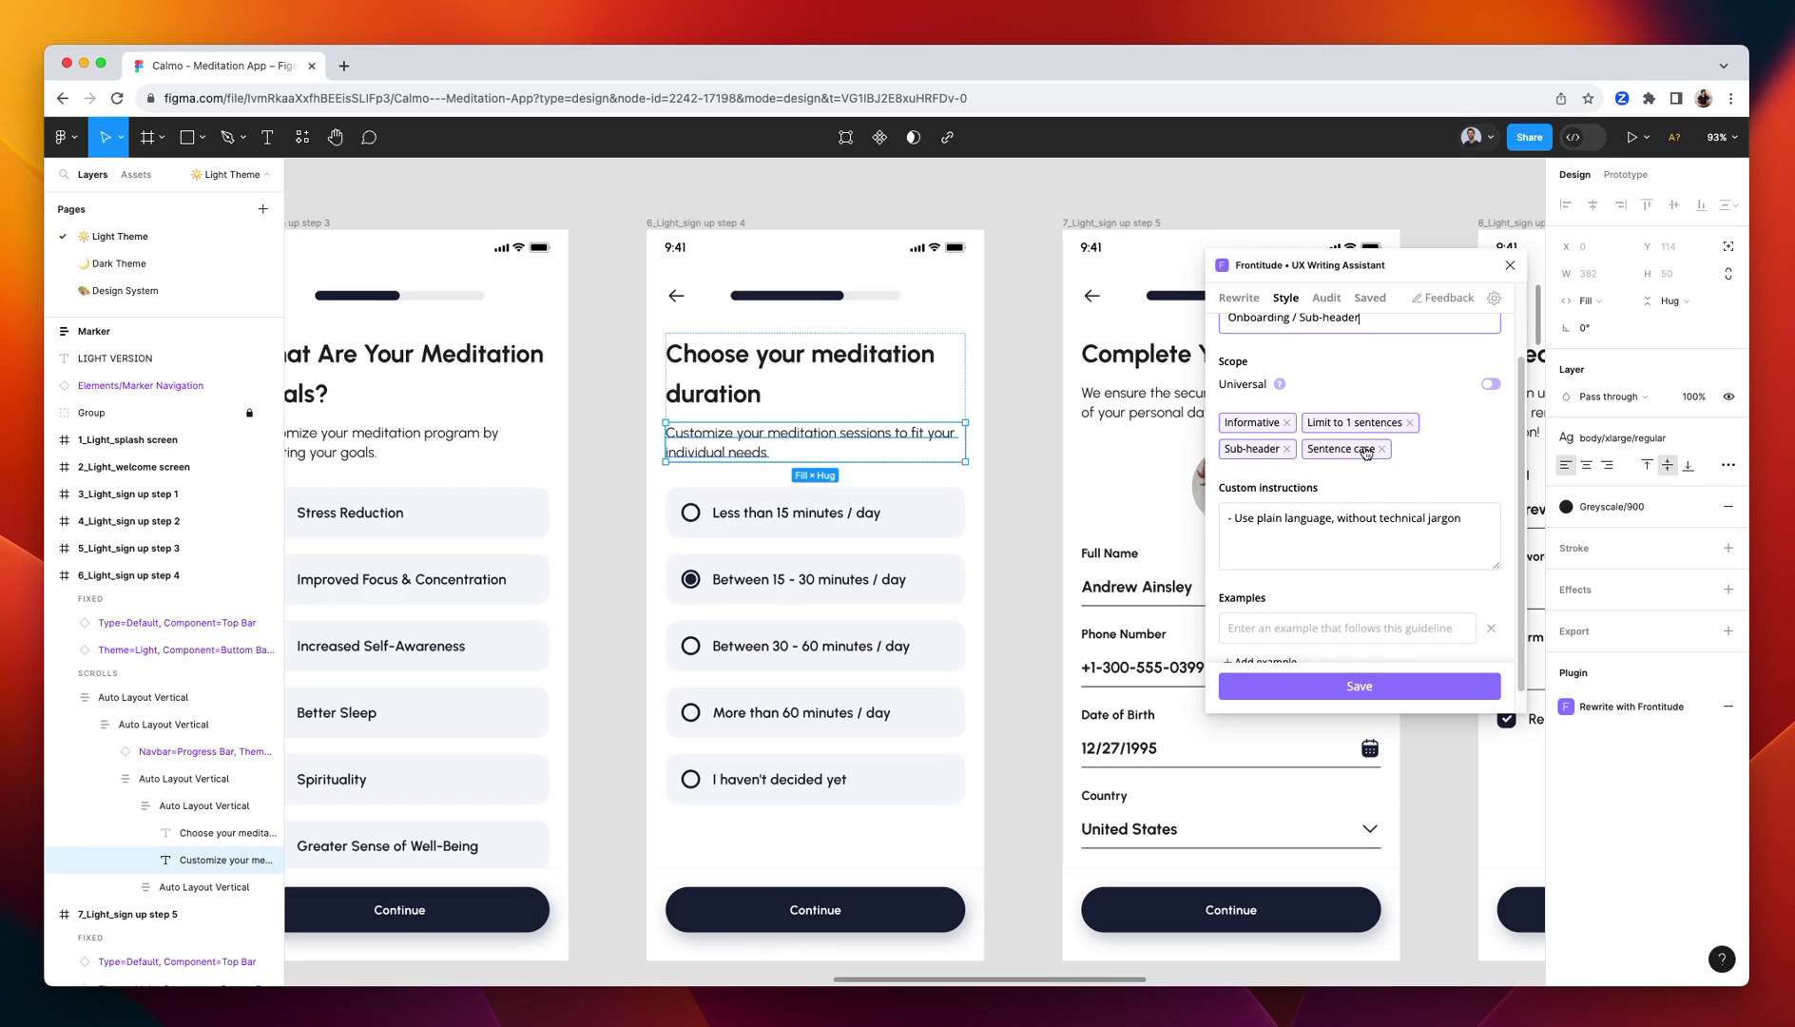
click(1356, 546)
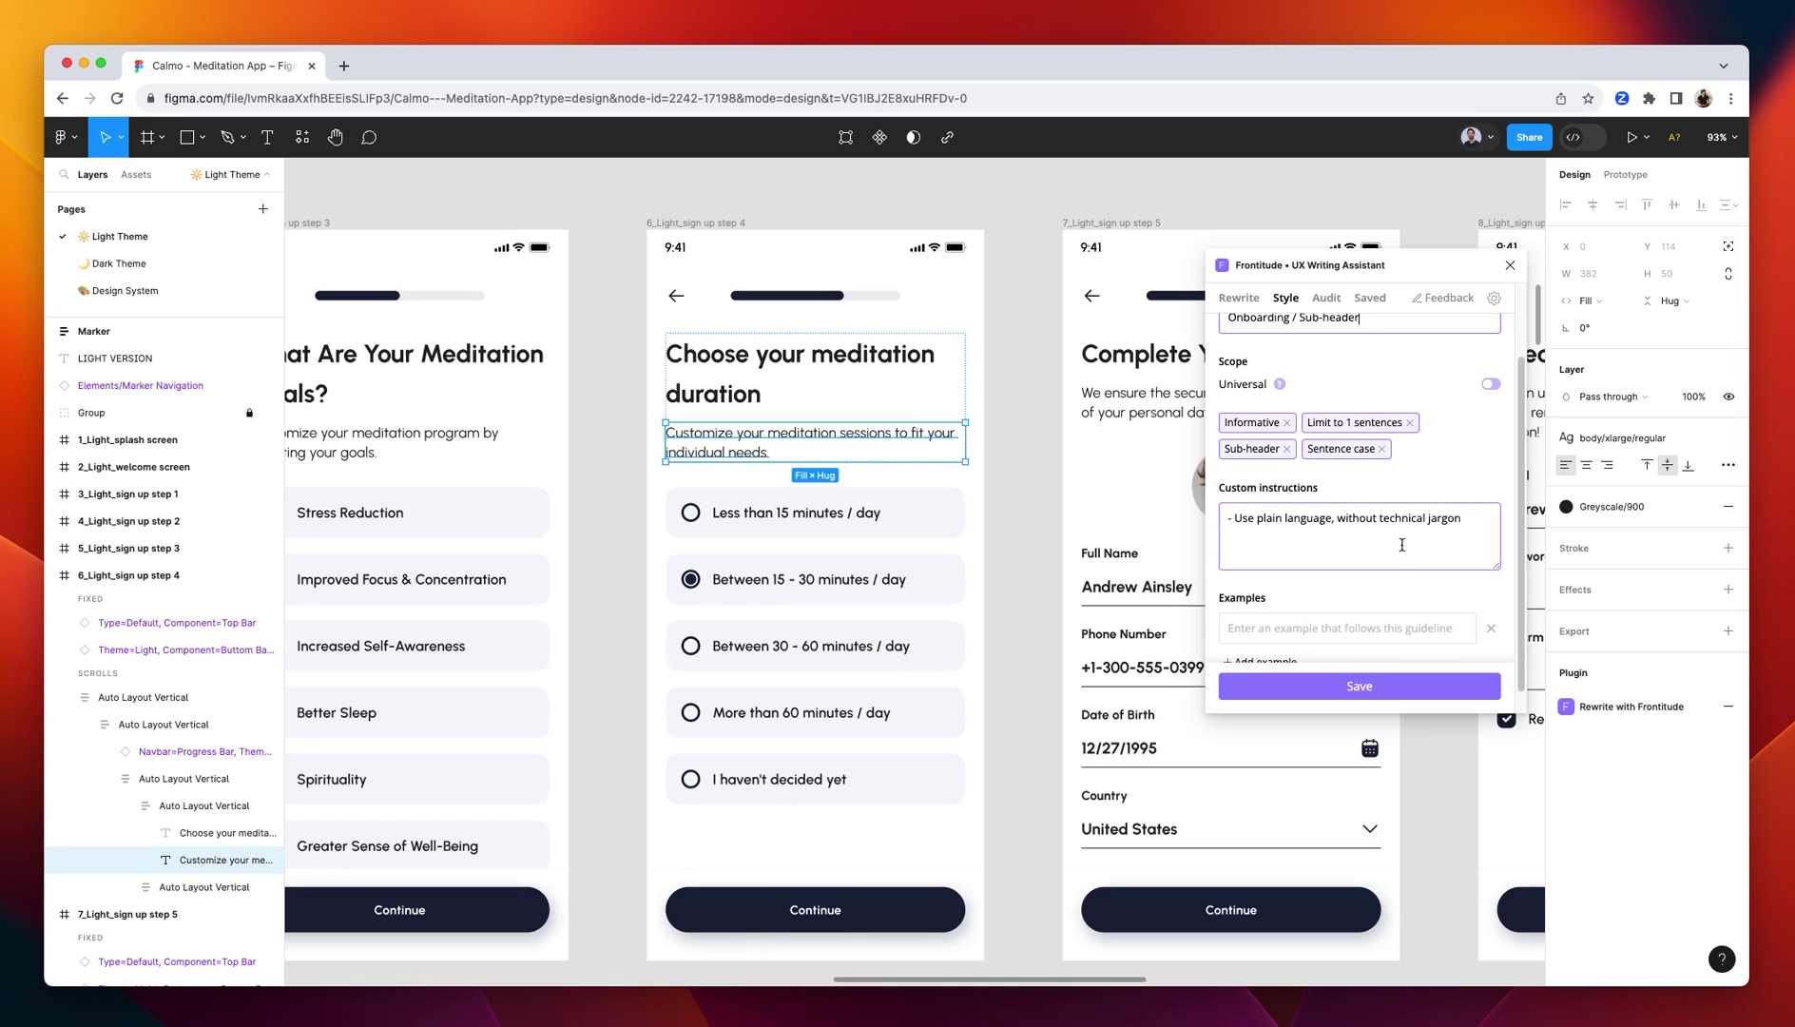
scroll(1400, 541, down, 1)
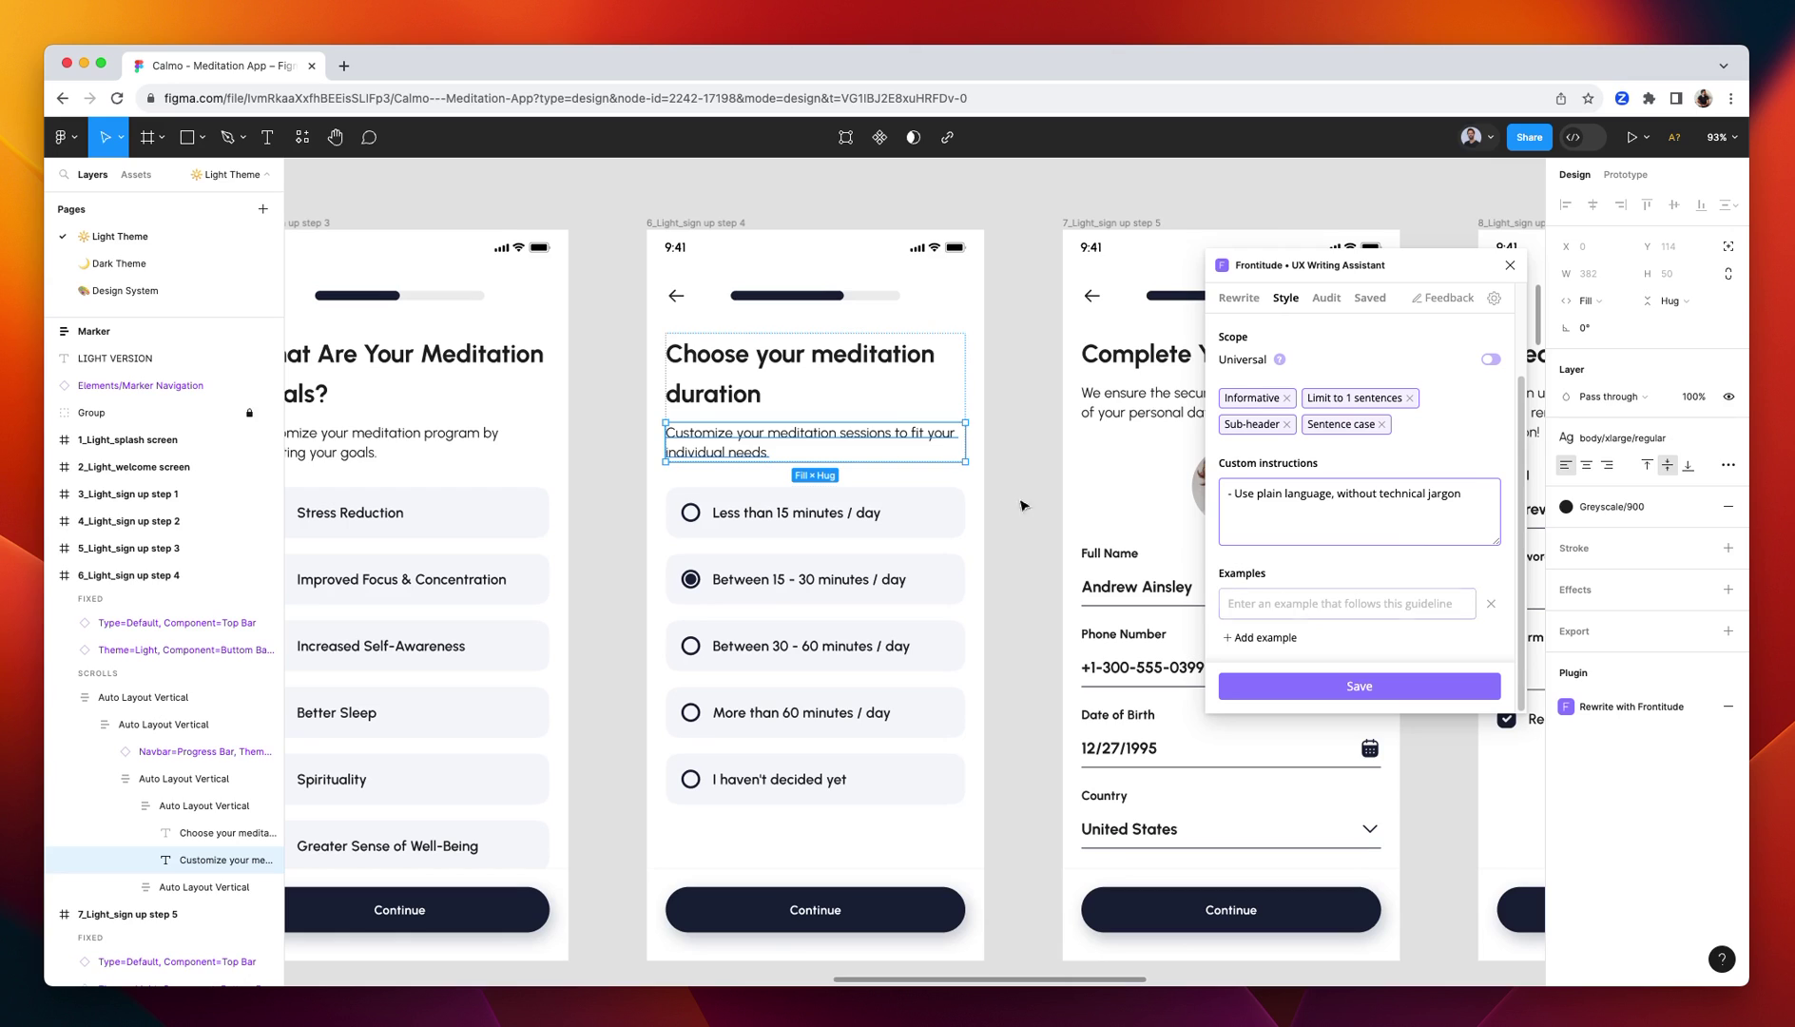
Paste the step 4 subtitle text as the guideline's example and save it.
double_click(747, 443)
key(super+c)
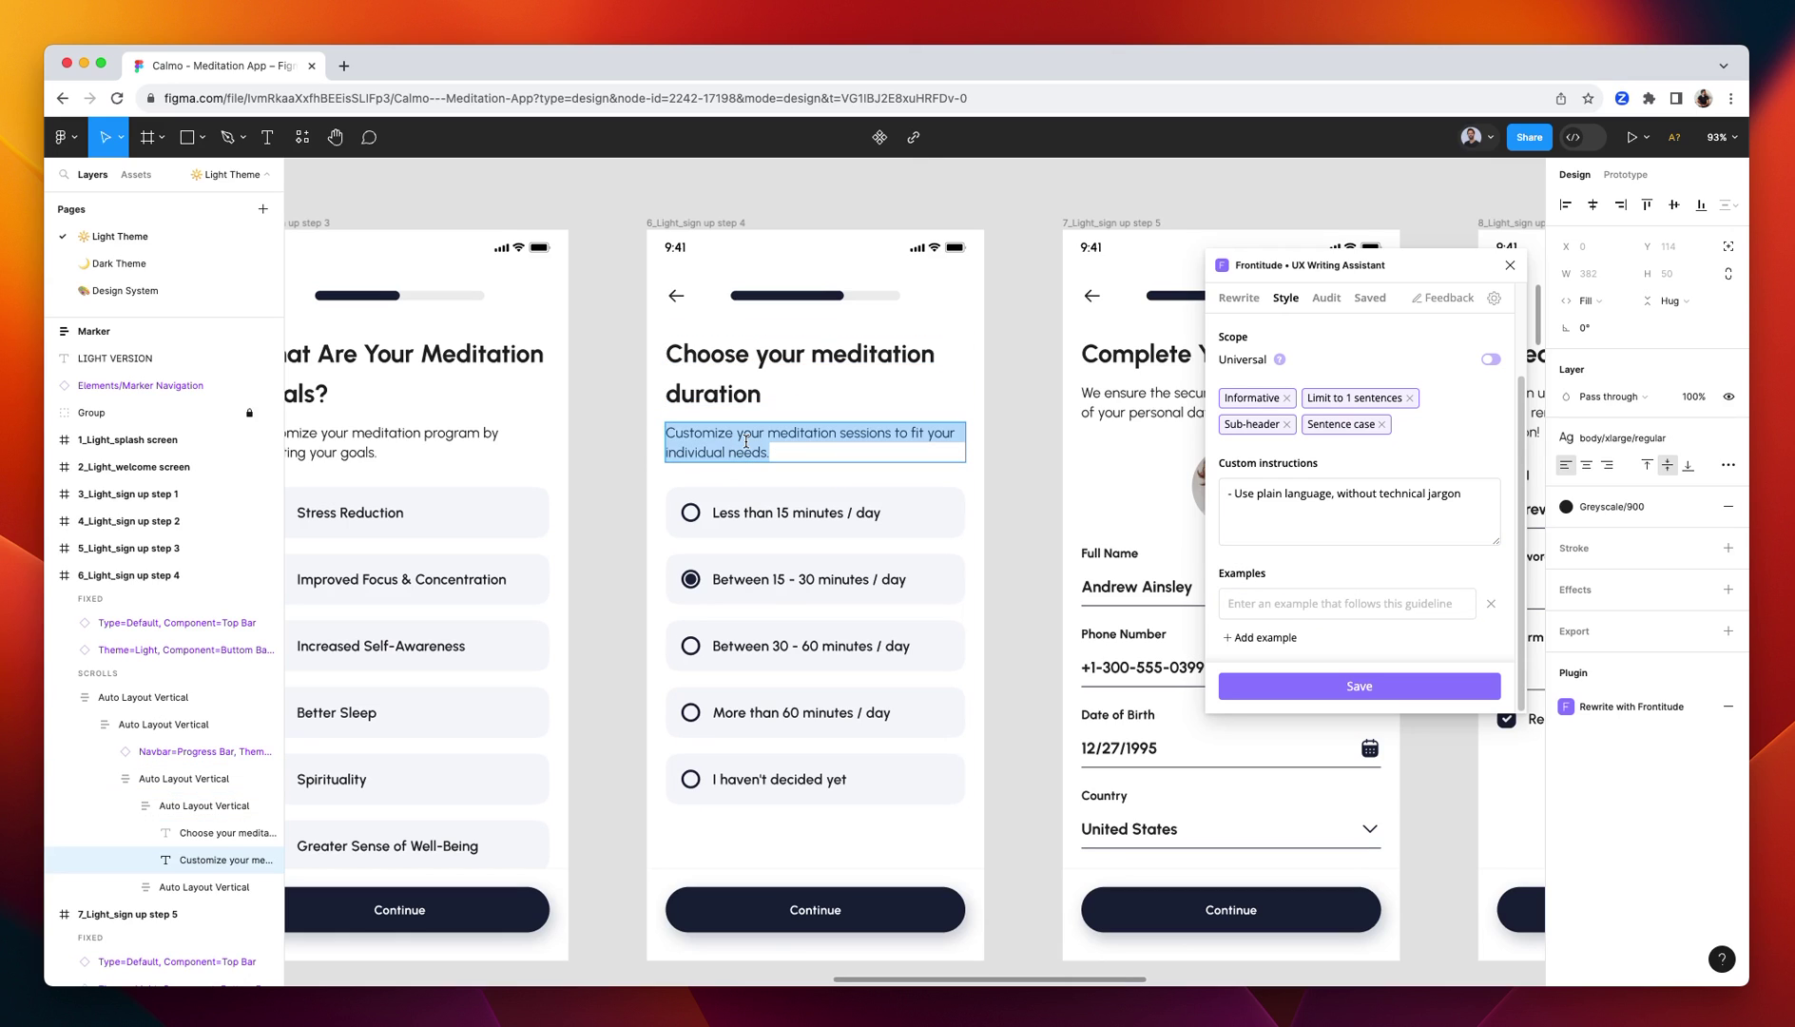
click(1288, 605)
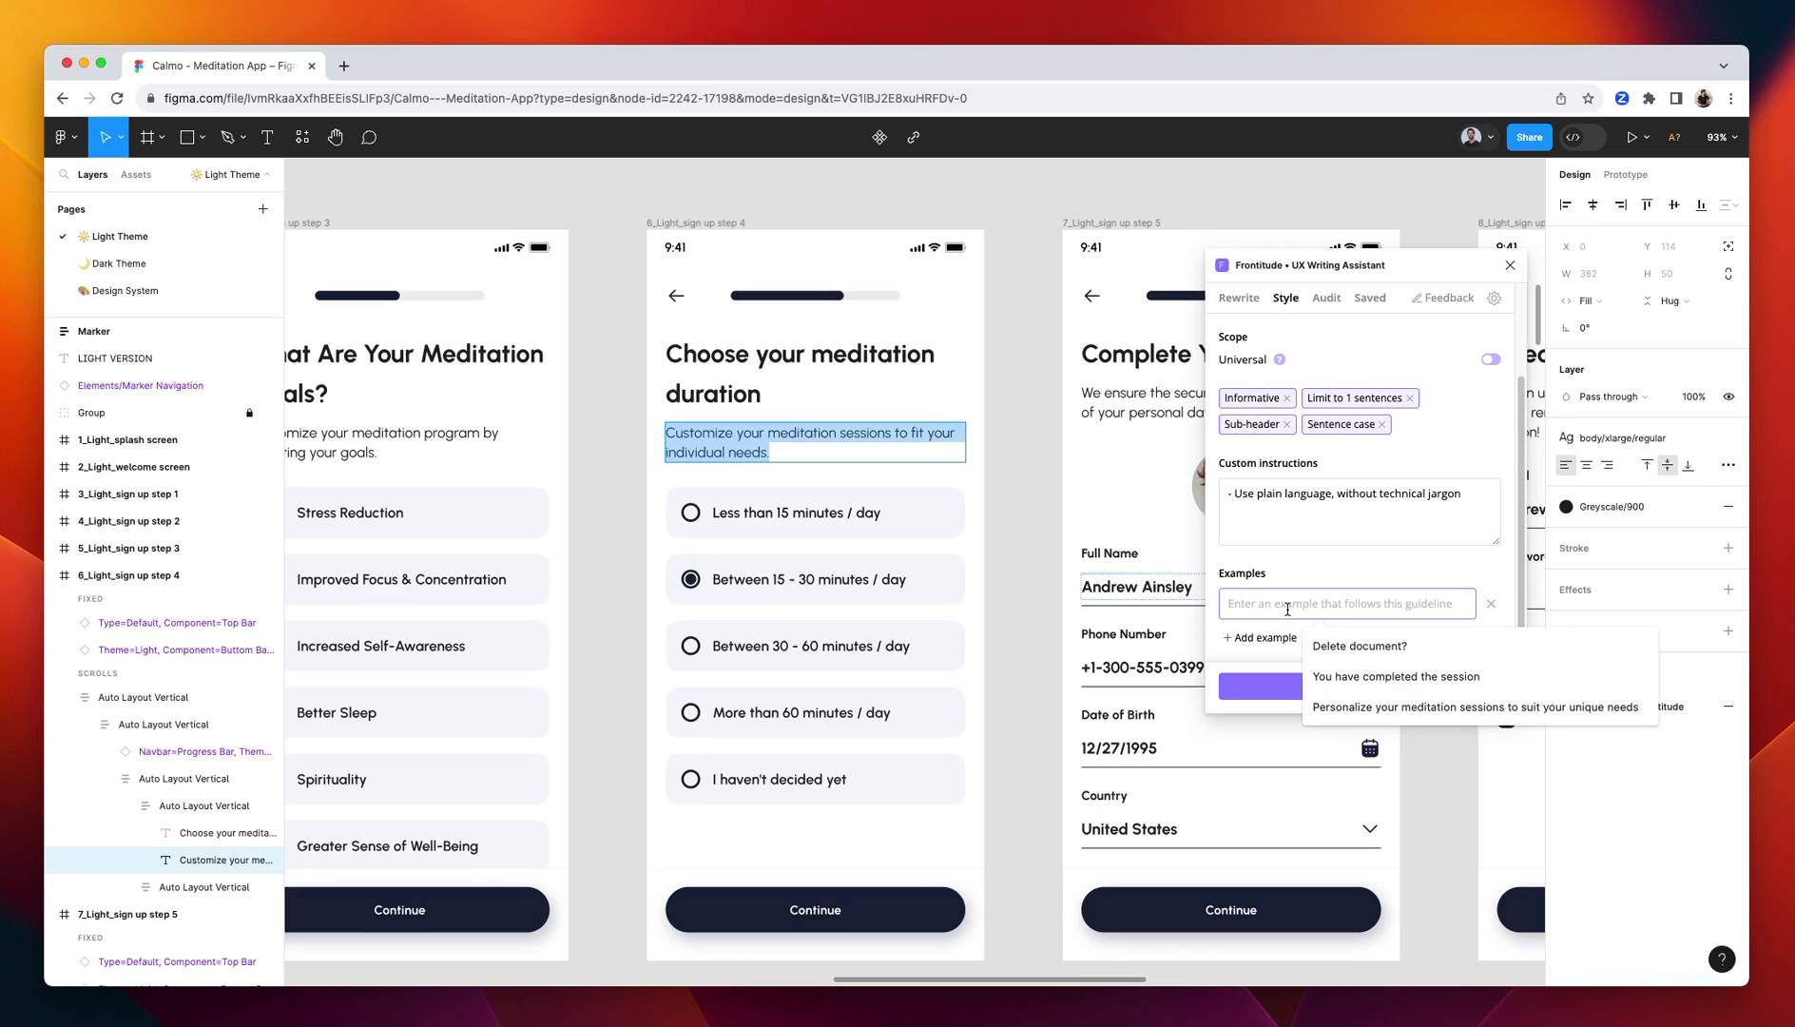
key(super+v)
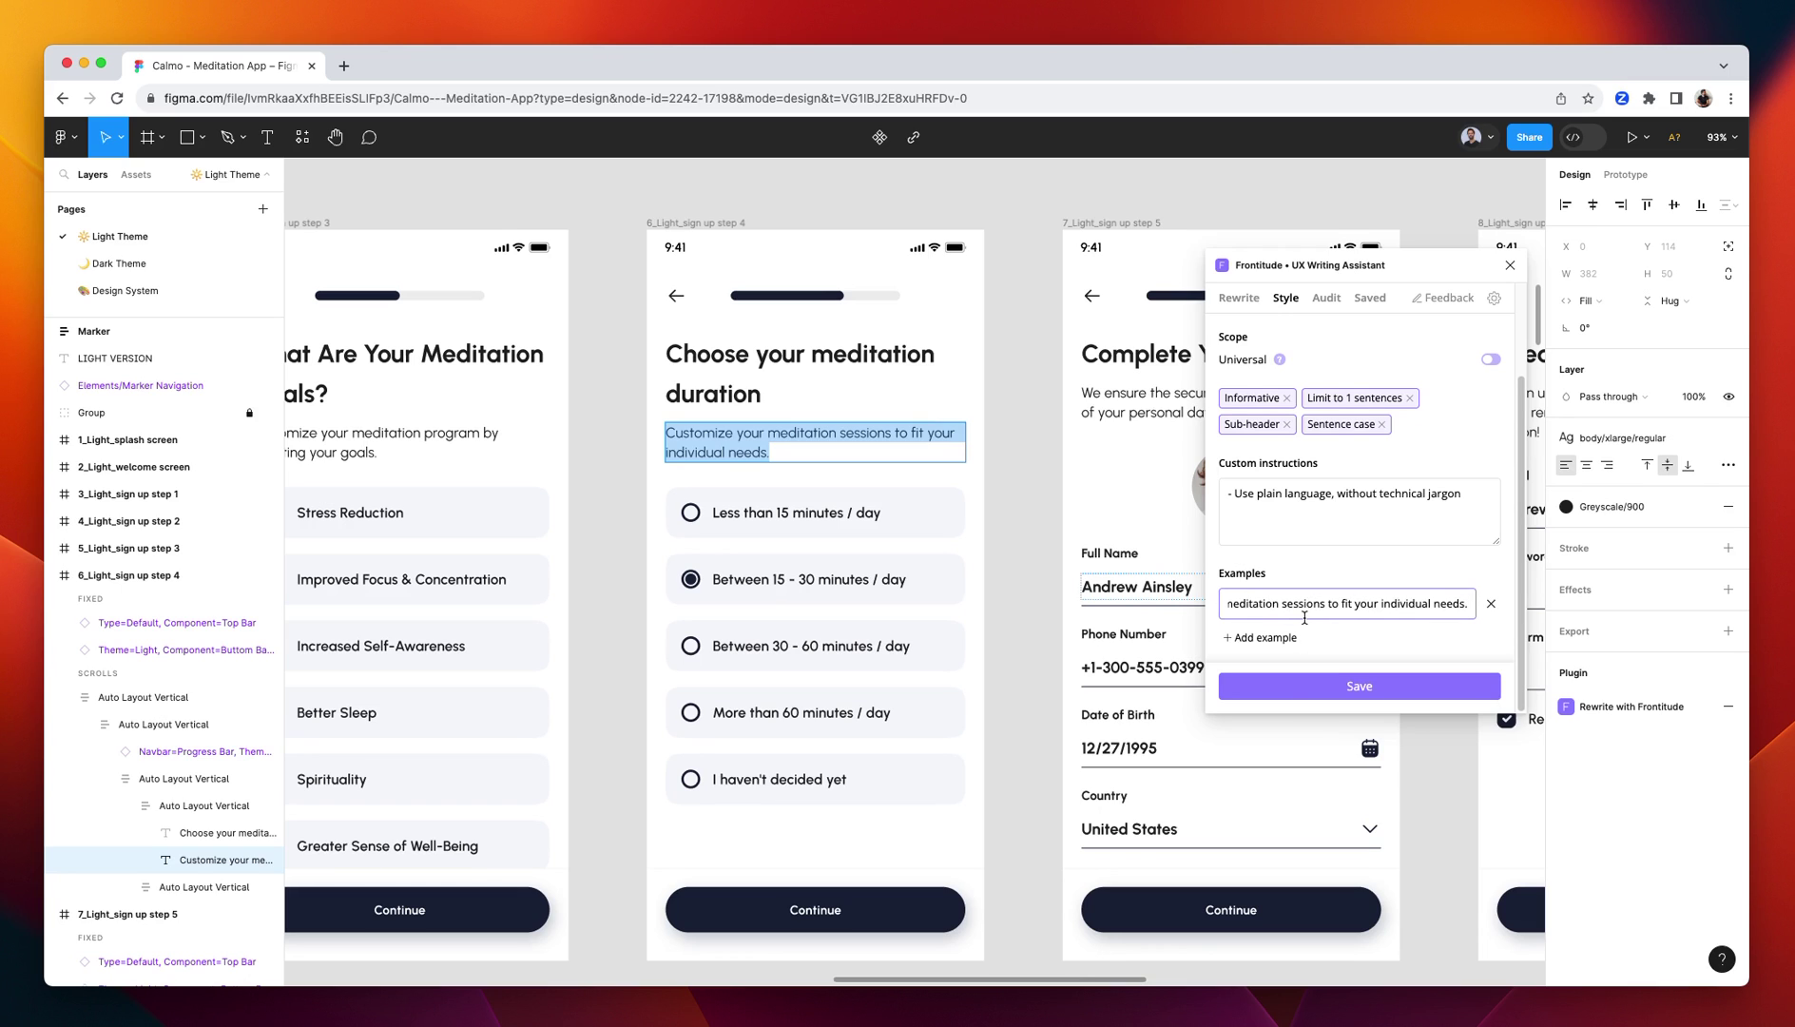
click(1341, 687)
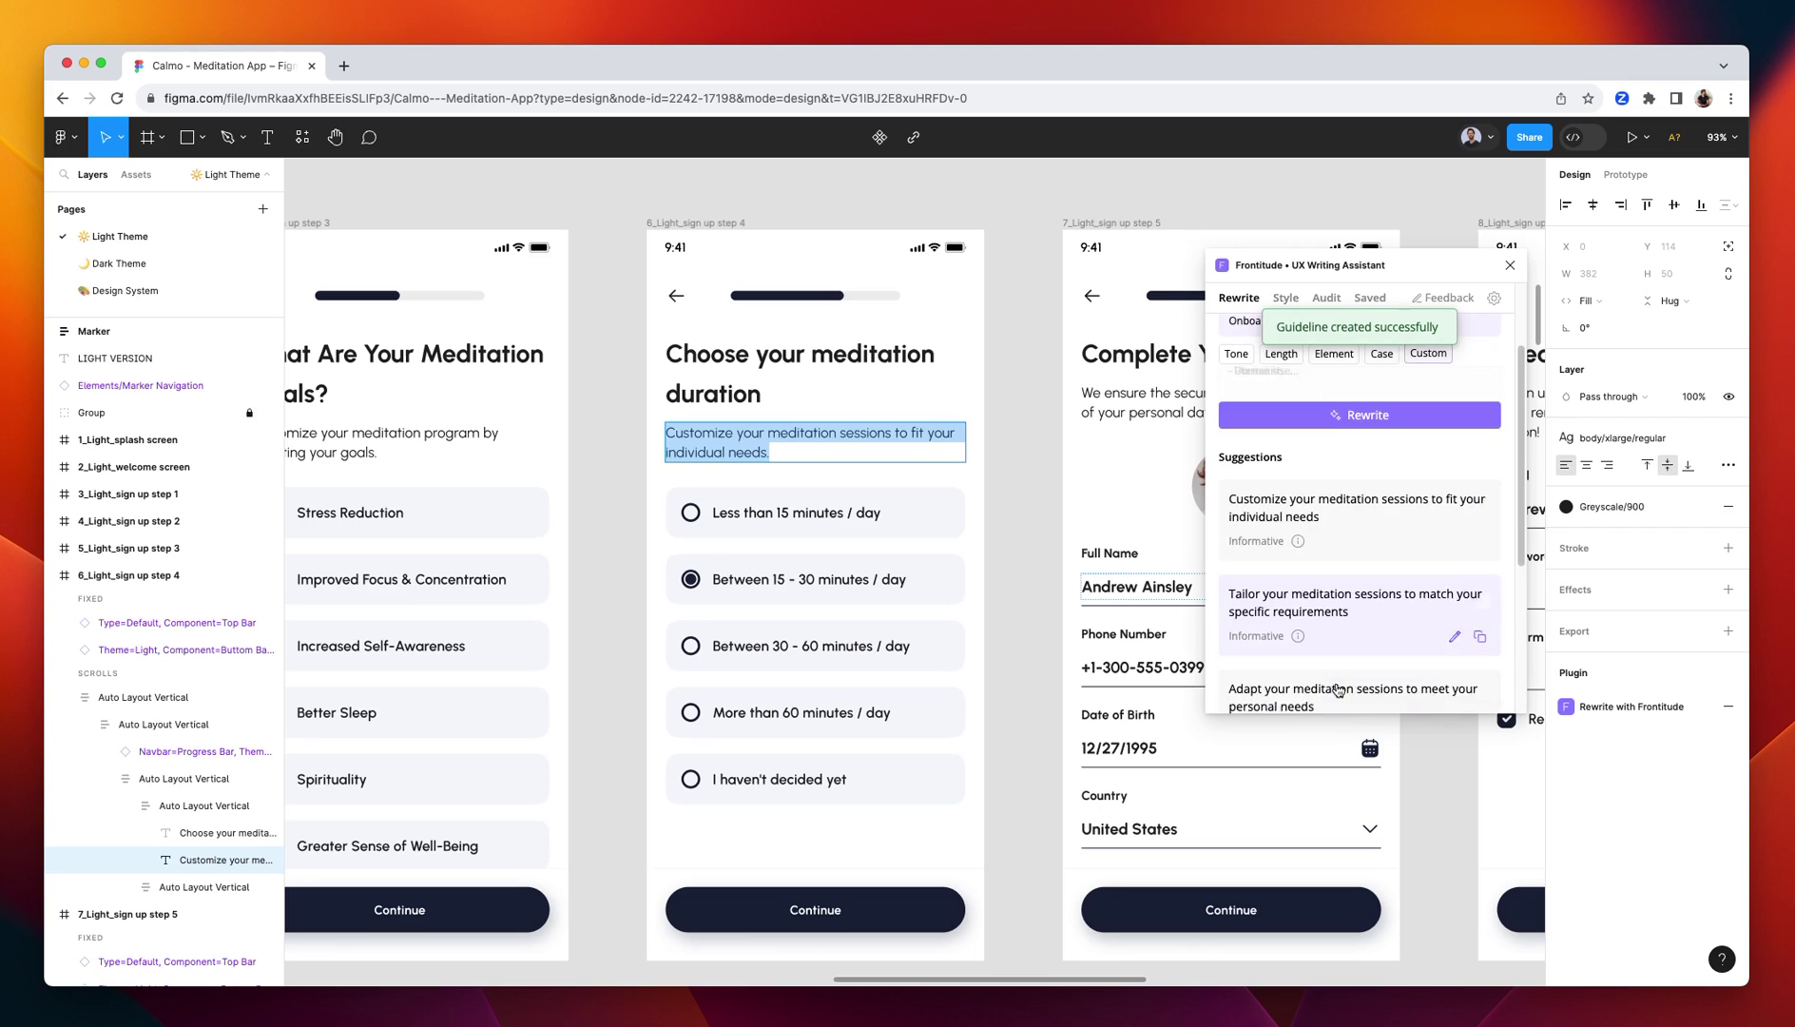
Remove Onboarding / Sub-header from the subtitle rewrite, leaving no guideline selected.
scroll(1395, 561, up, 3)
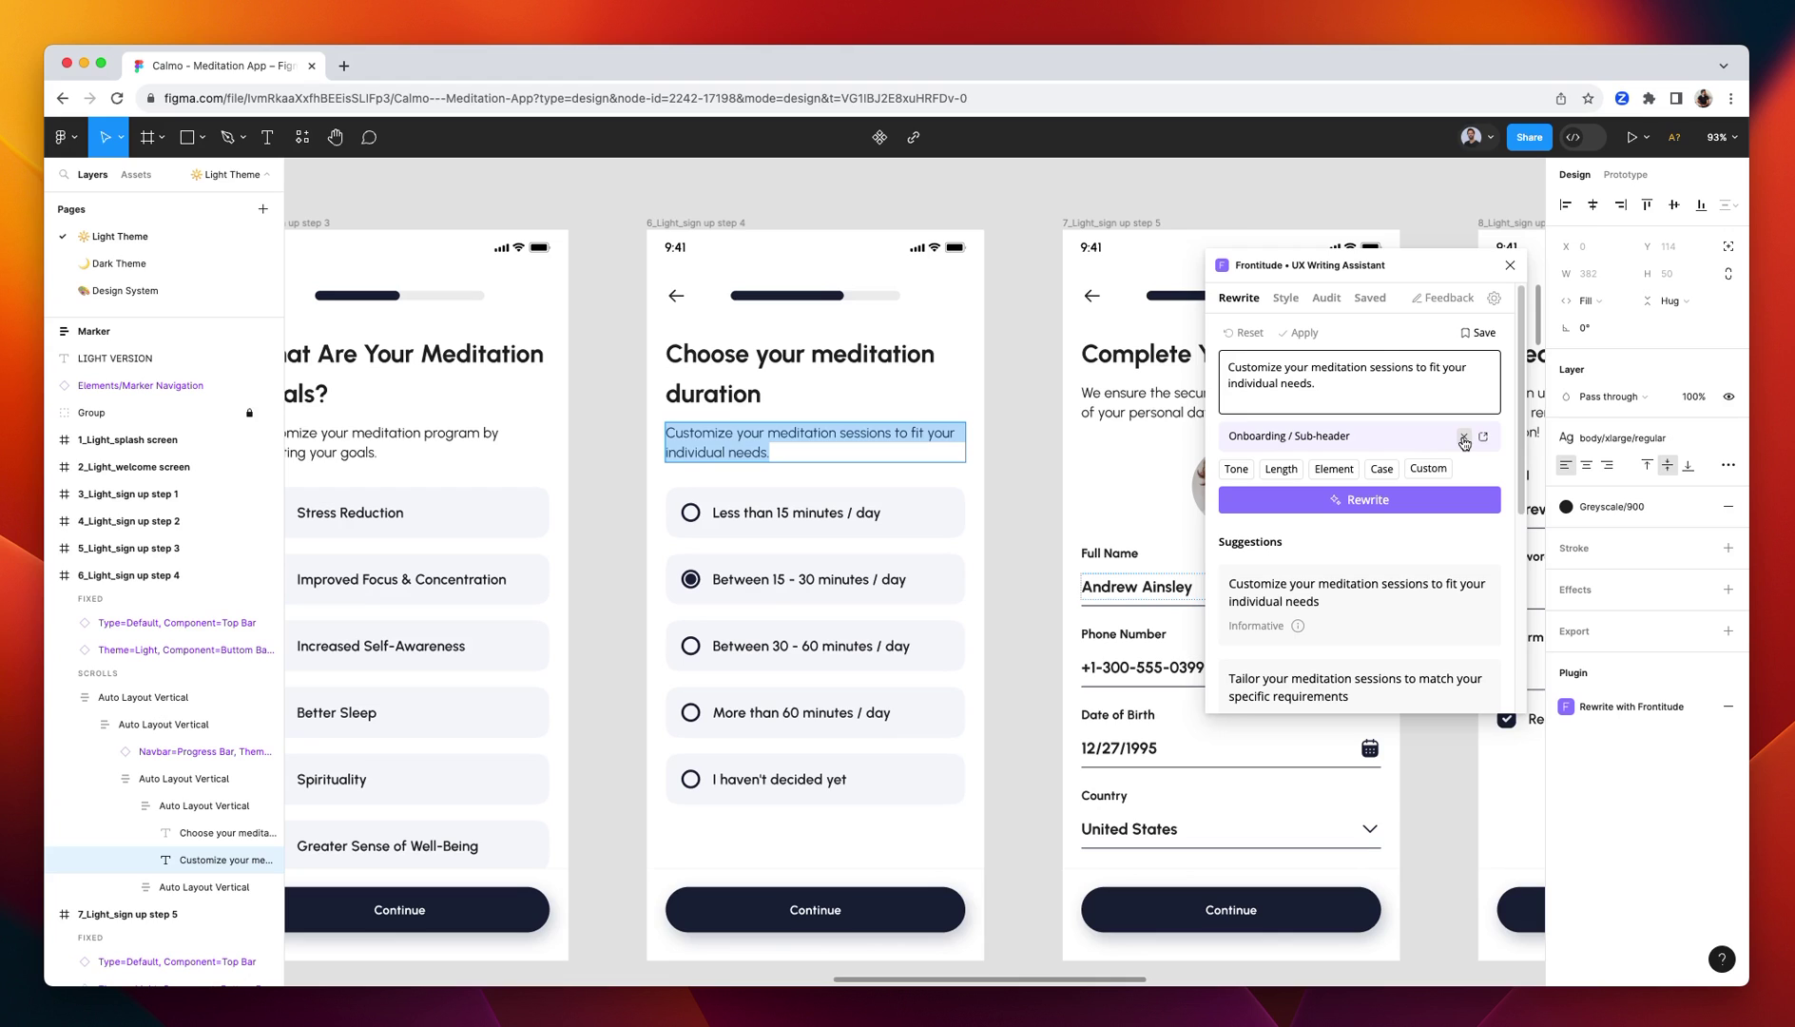
click(1464, 443)
click(1394, 446)
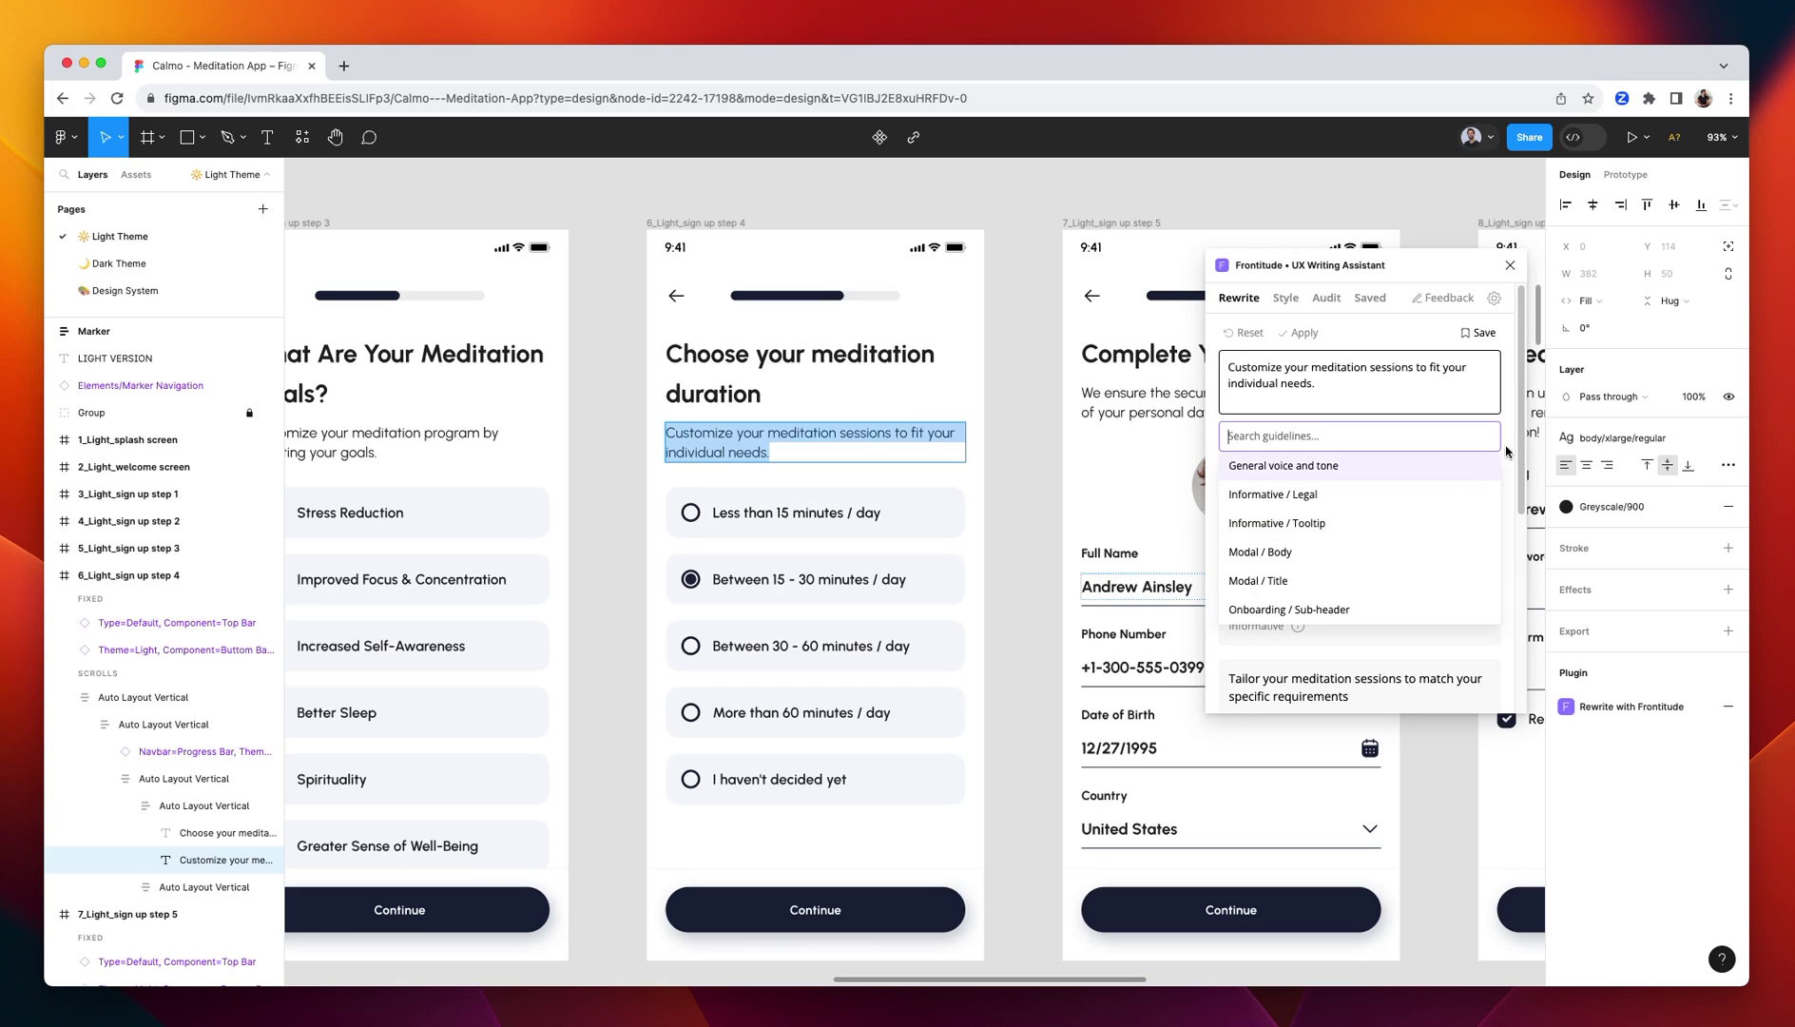
click(1506, 452)
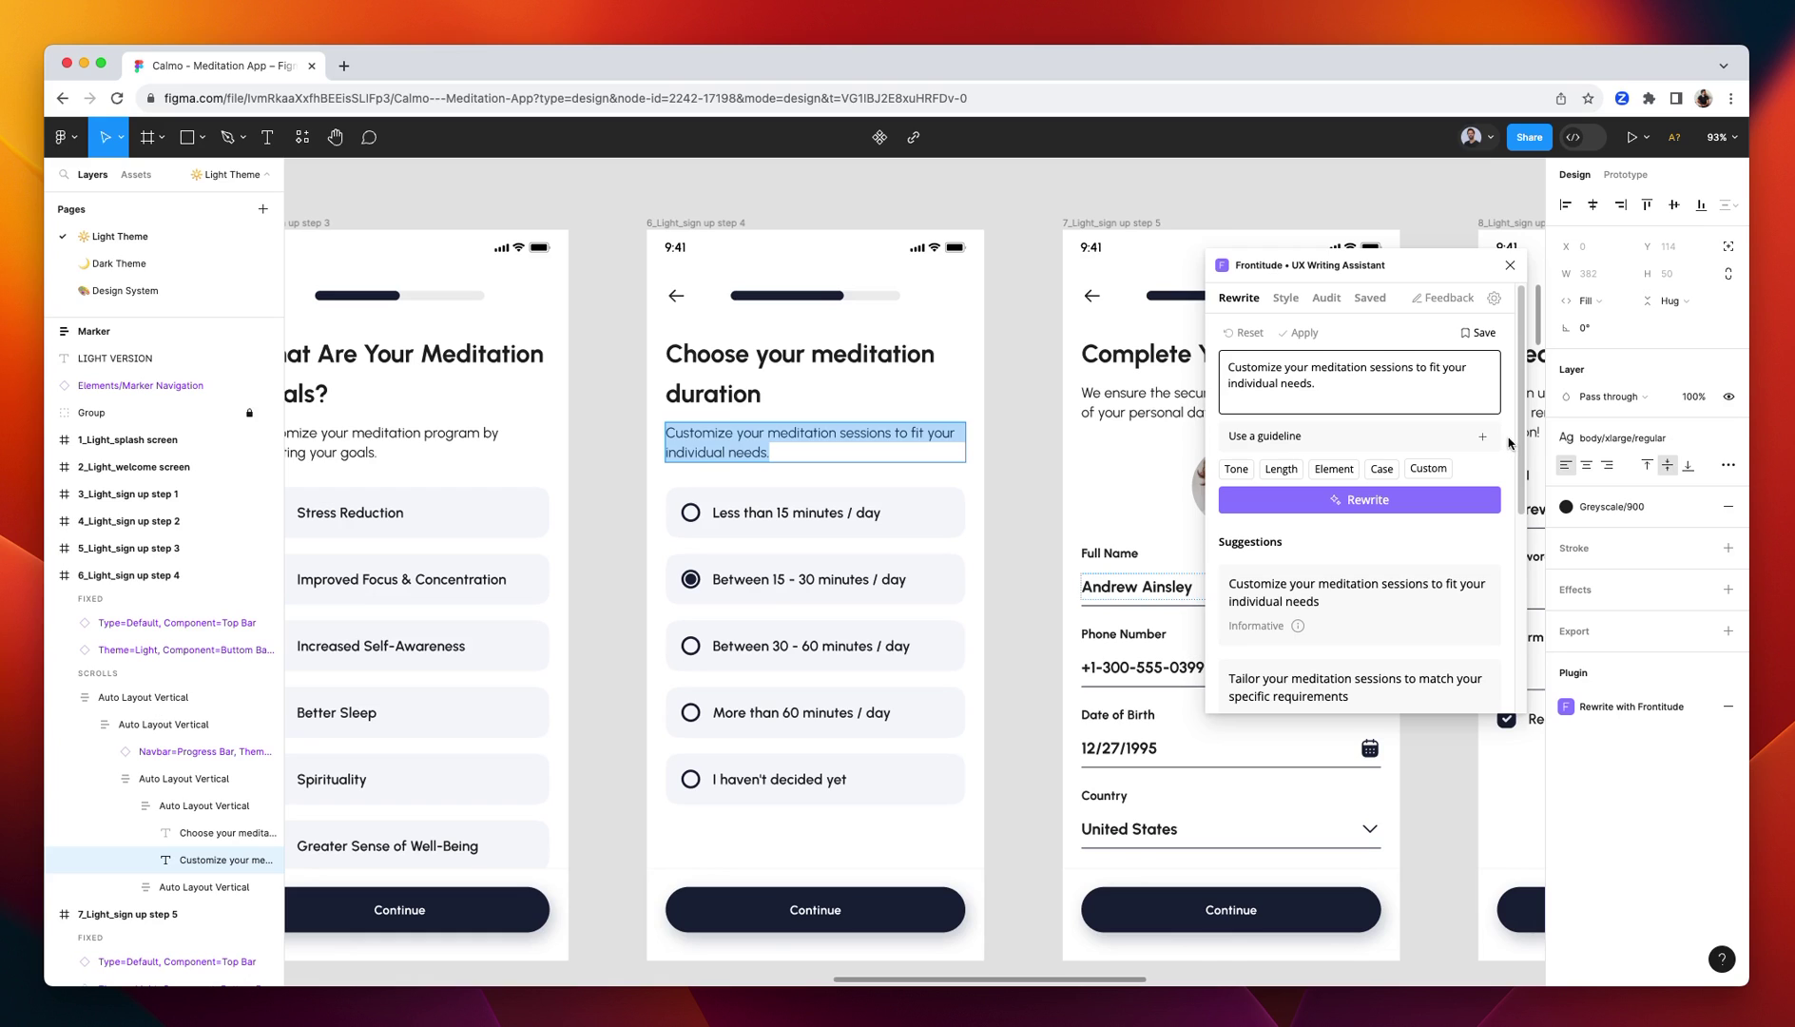
click(1290, 304)
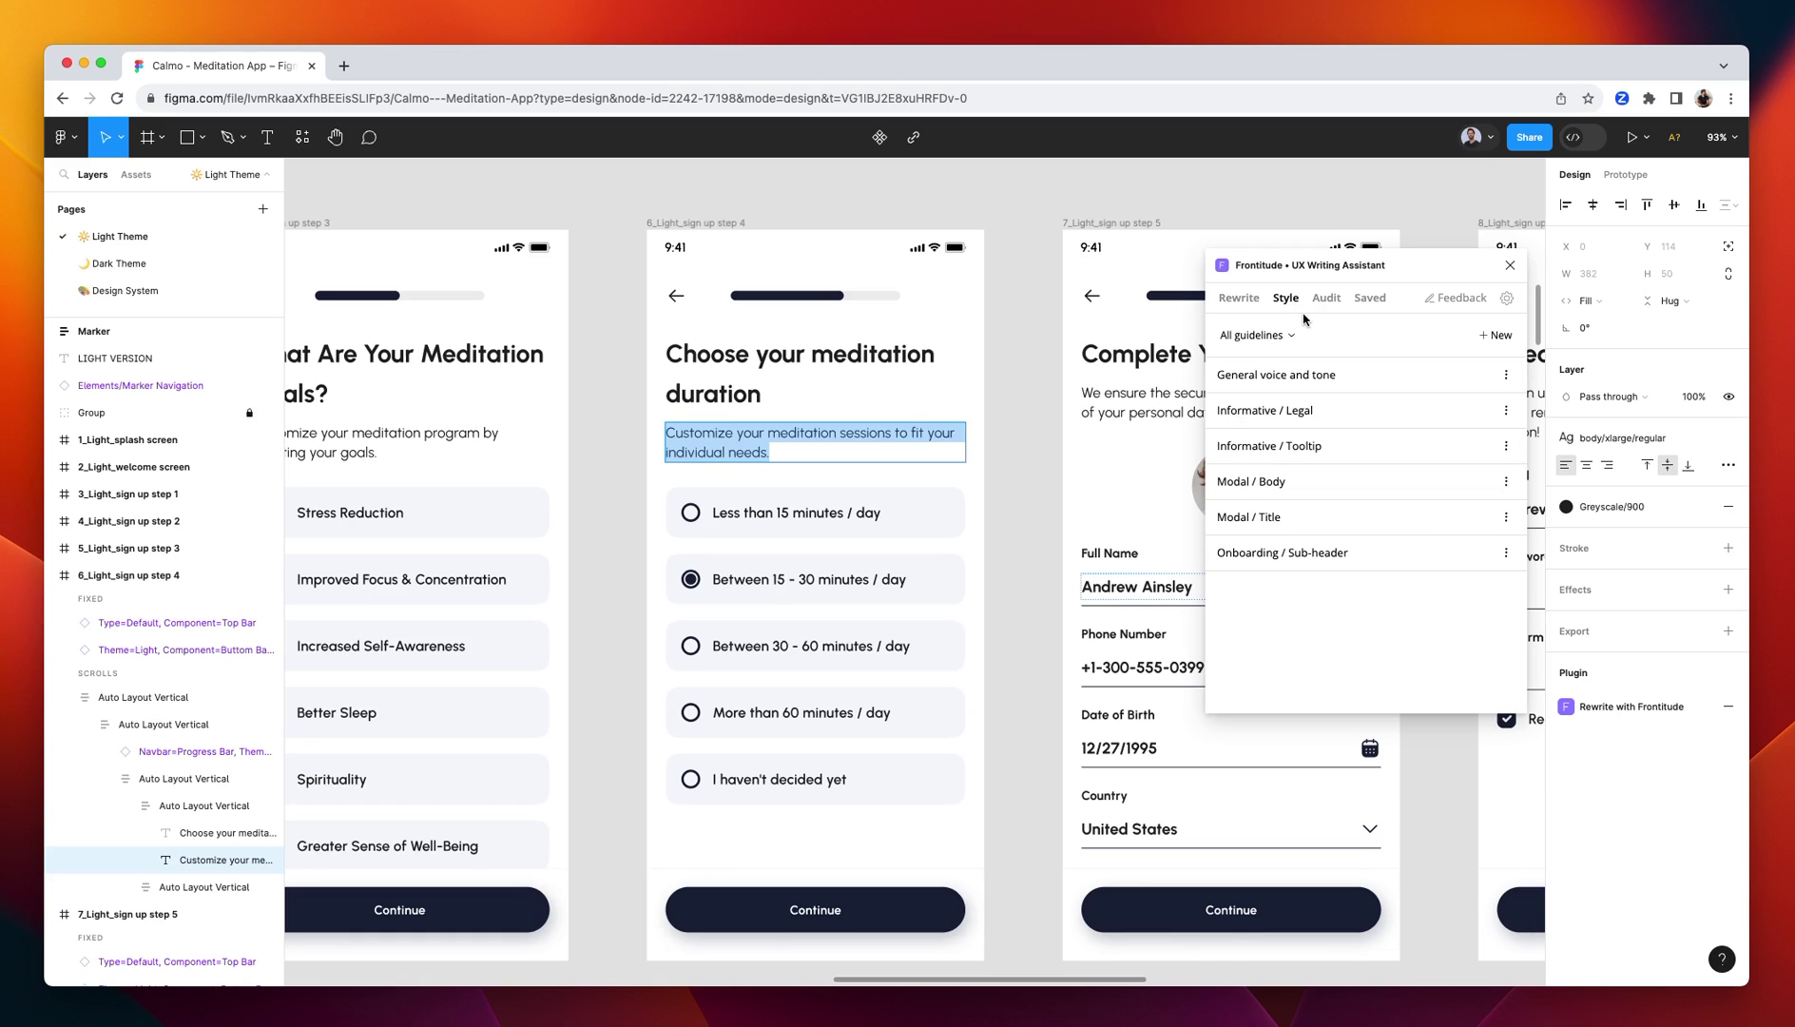
Turn on the Universal toggle for General voice and tone and save the guideline.
click(1359, 381)
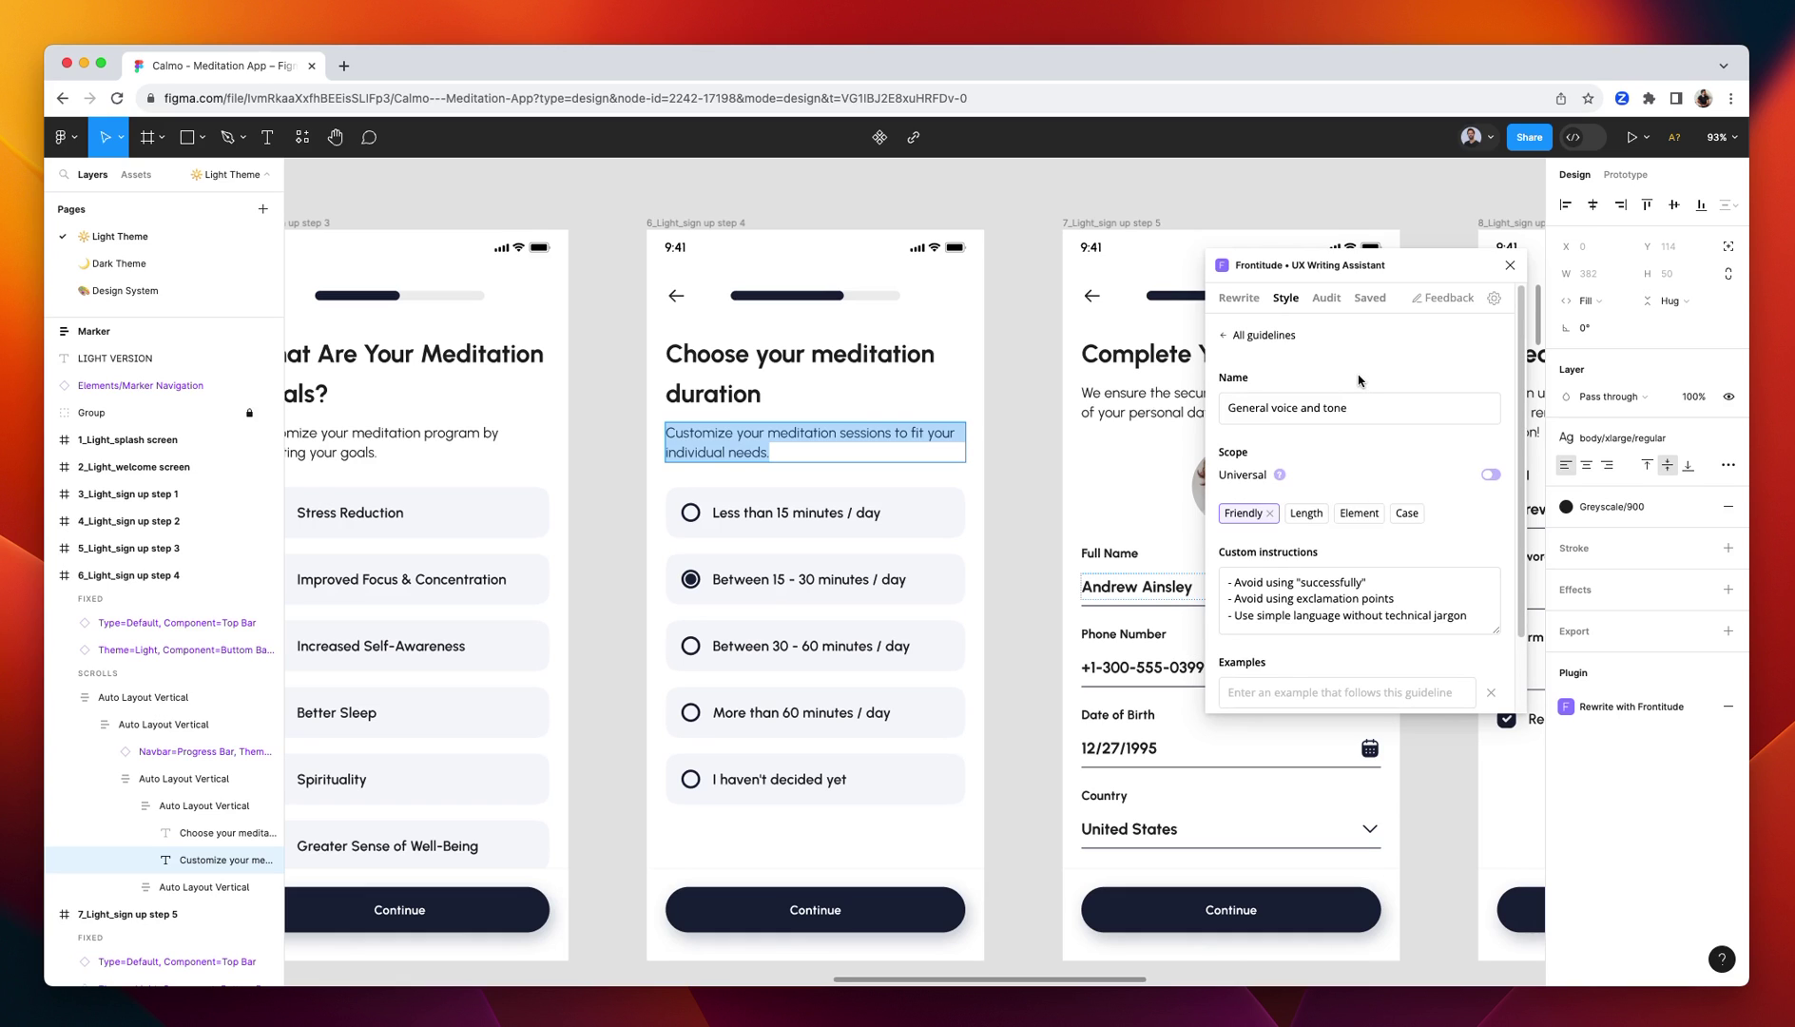
scroll(1357, 470, down, 2)
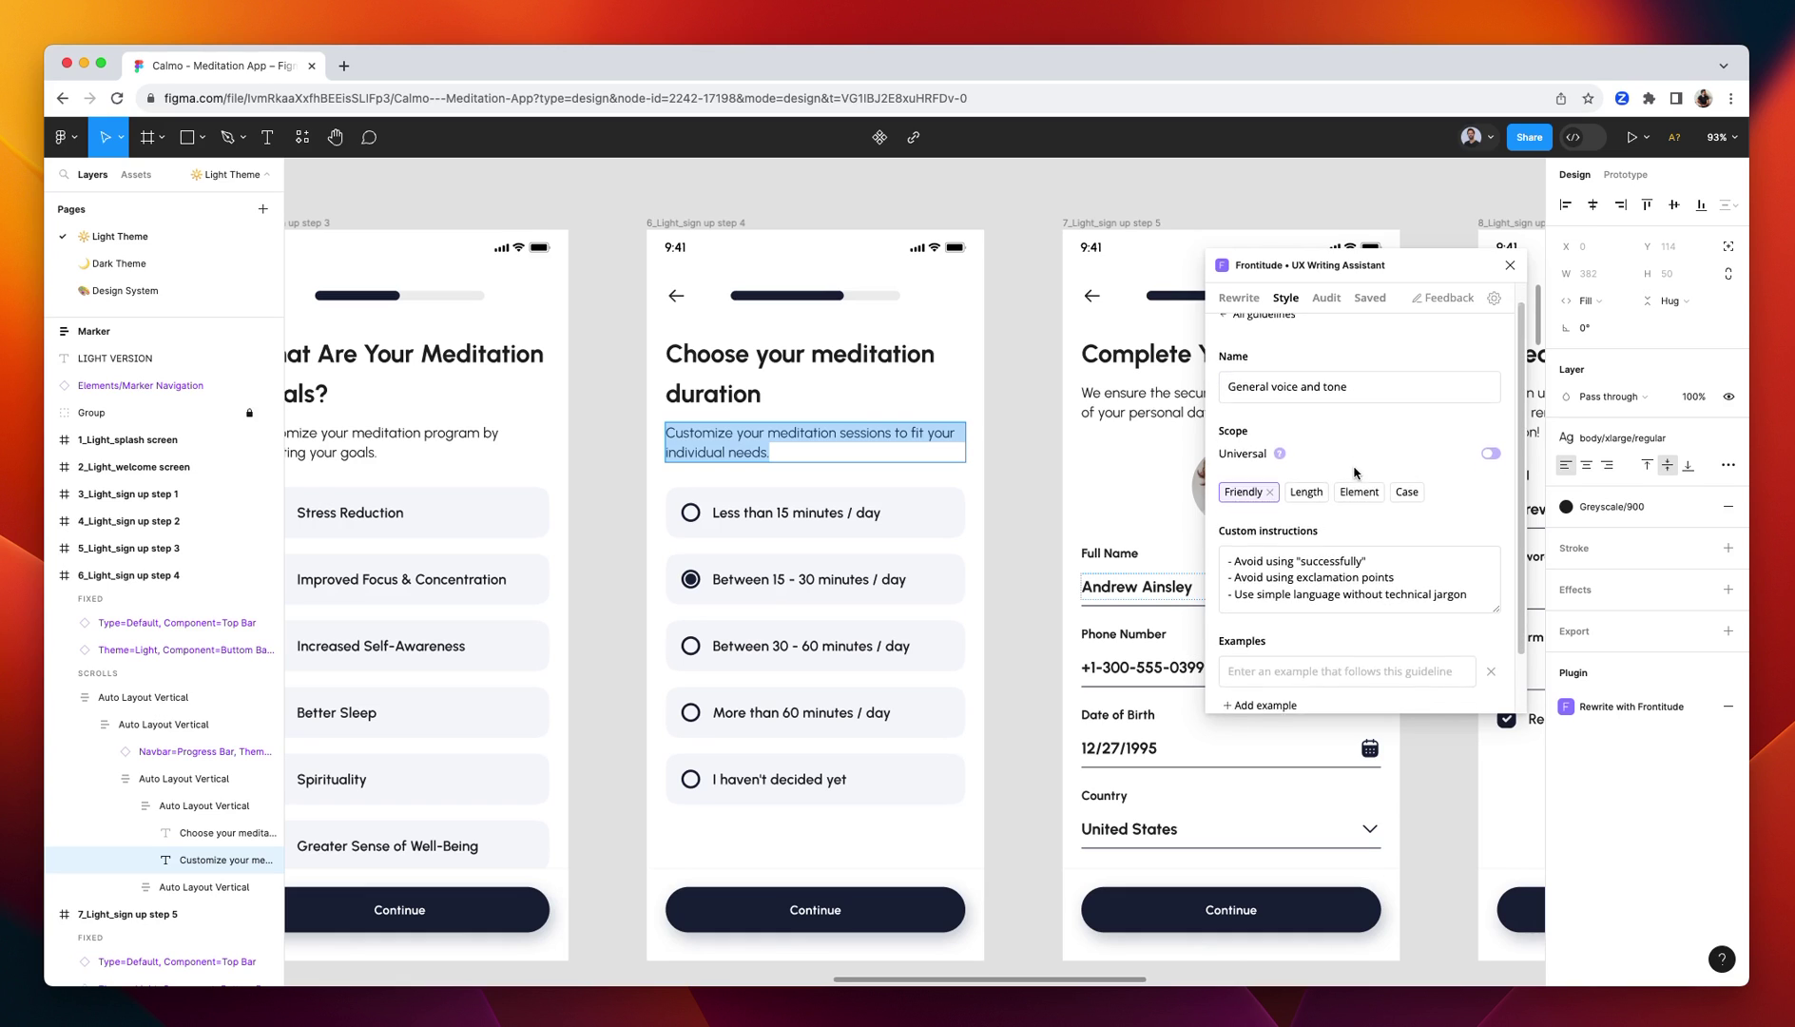
click(1274, 548)
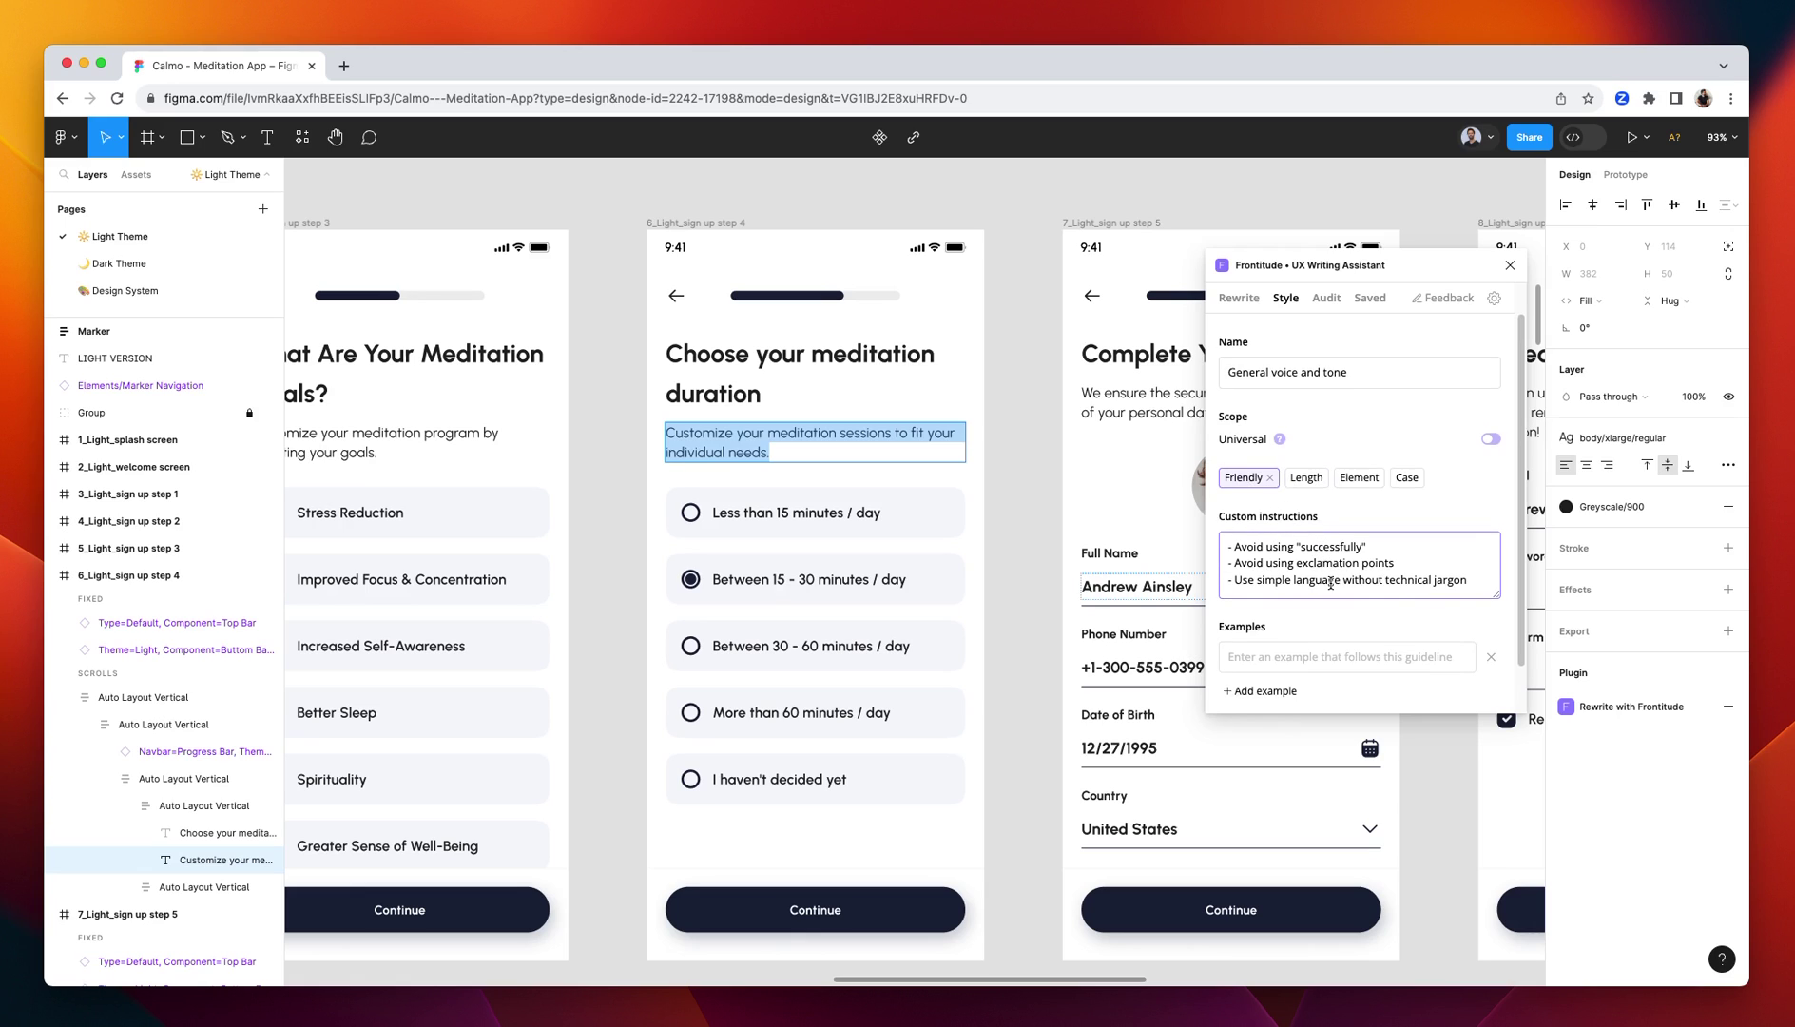
scroll(1330, 580, down, 2)
scroll(1329, 585, up, 3)
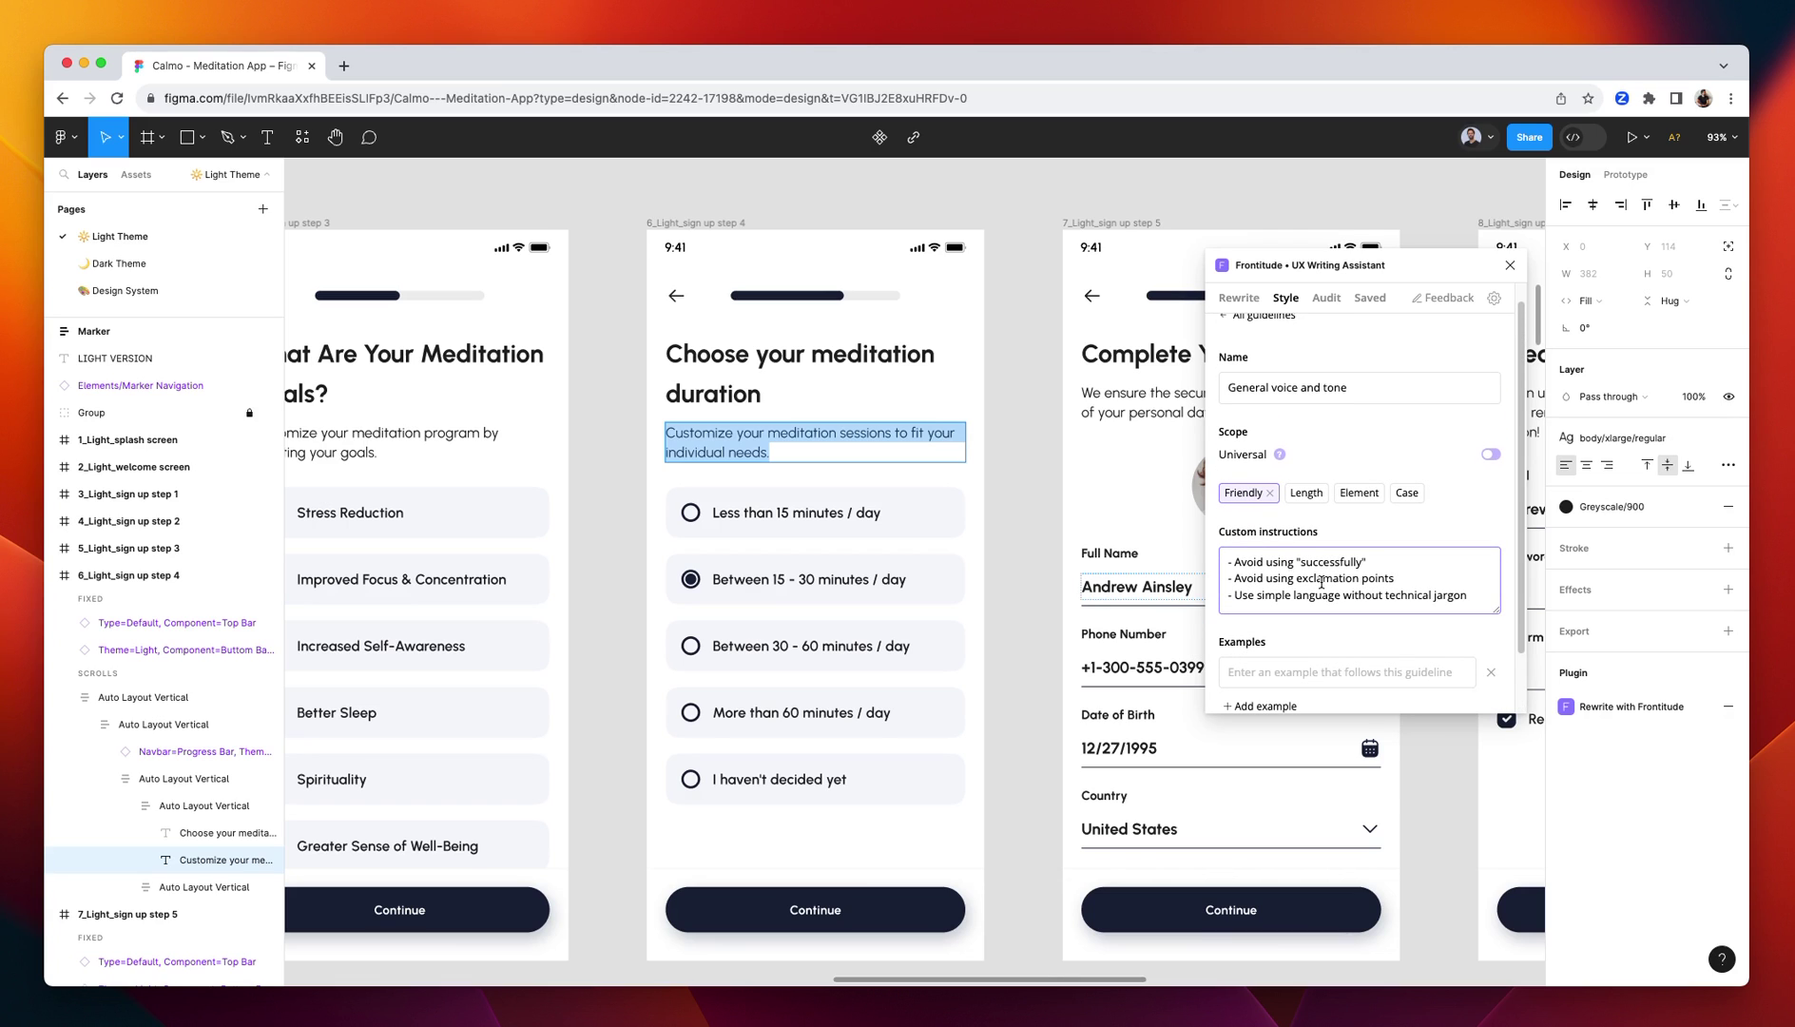
click(1390, 539)
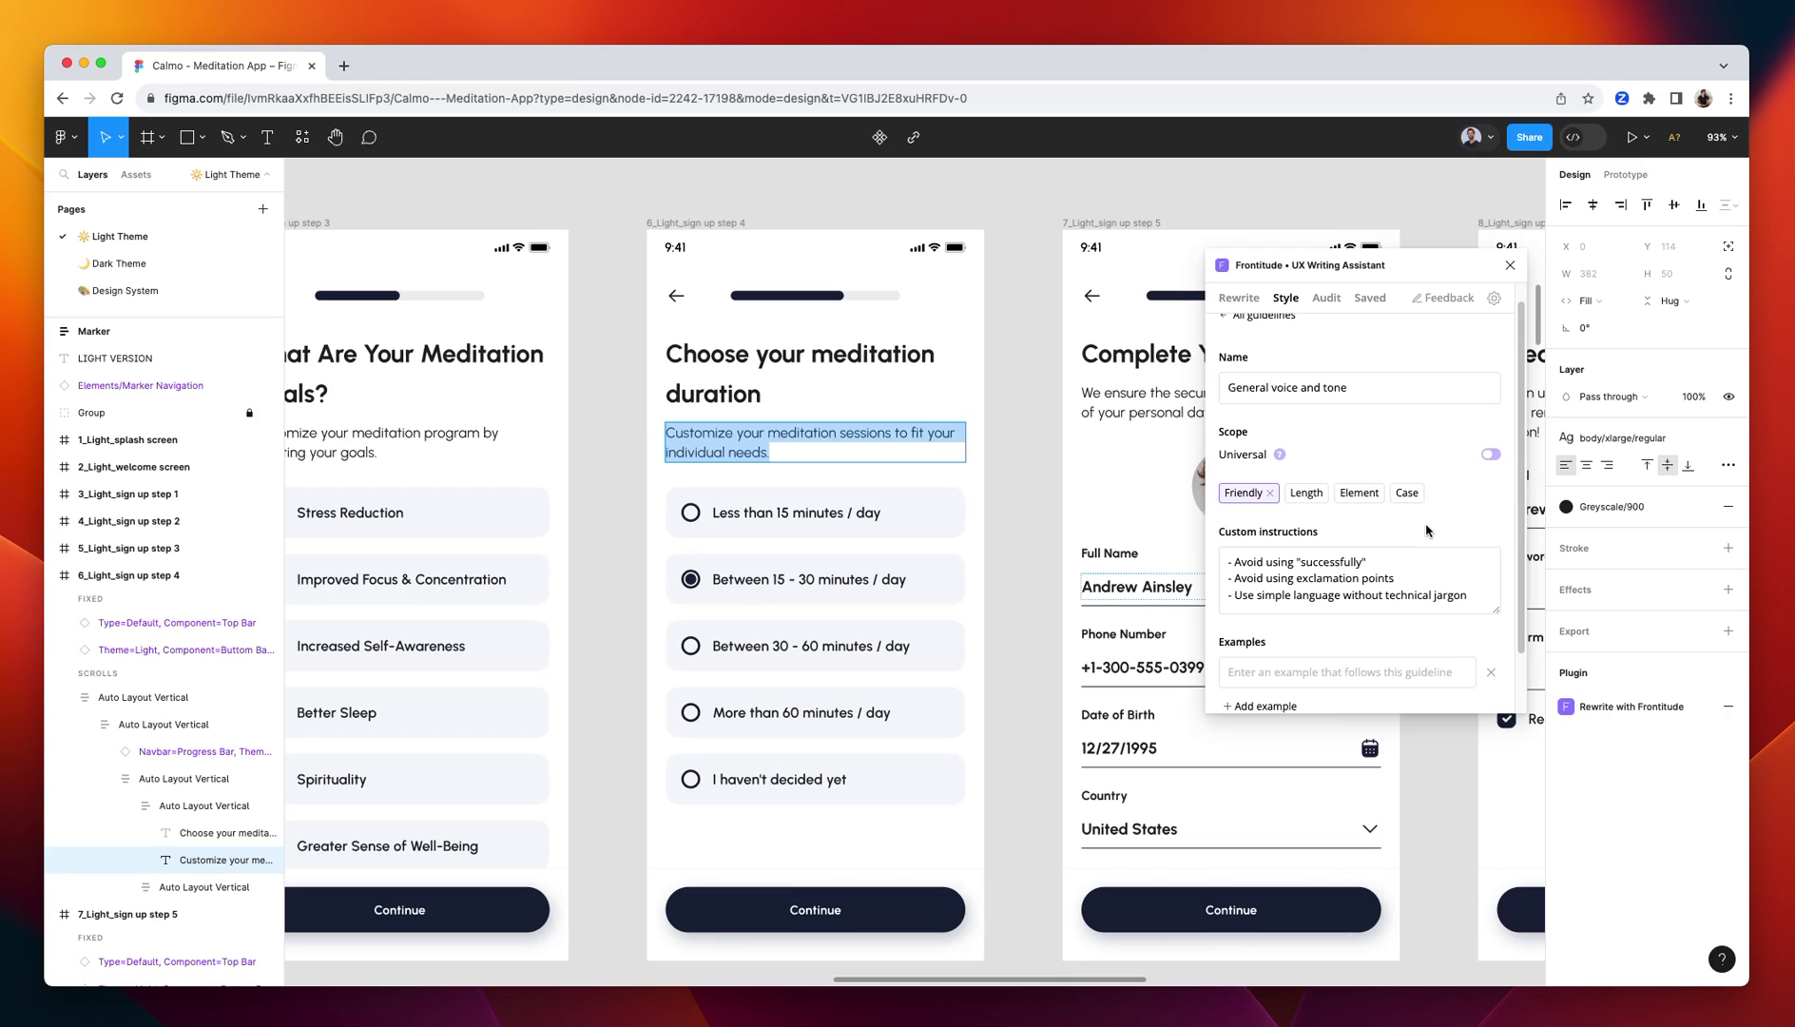
click(1490, 457)
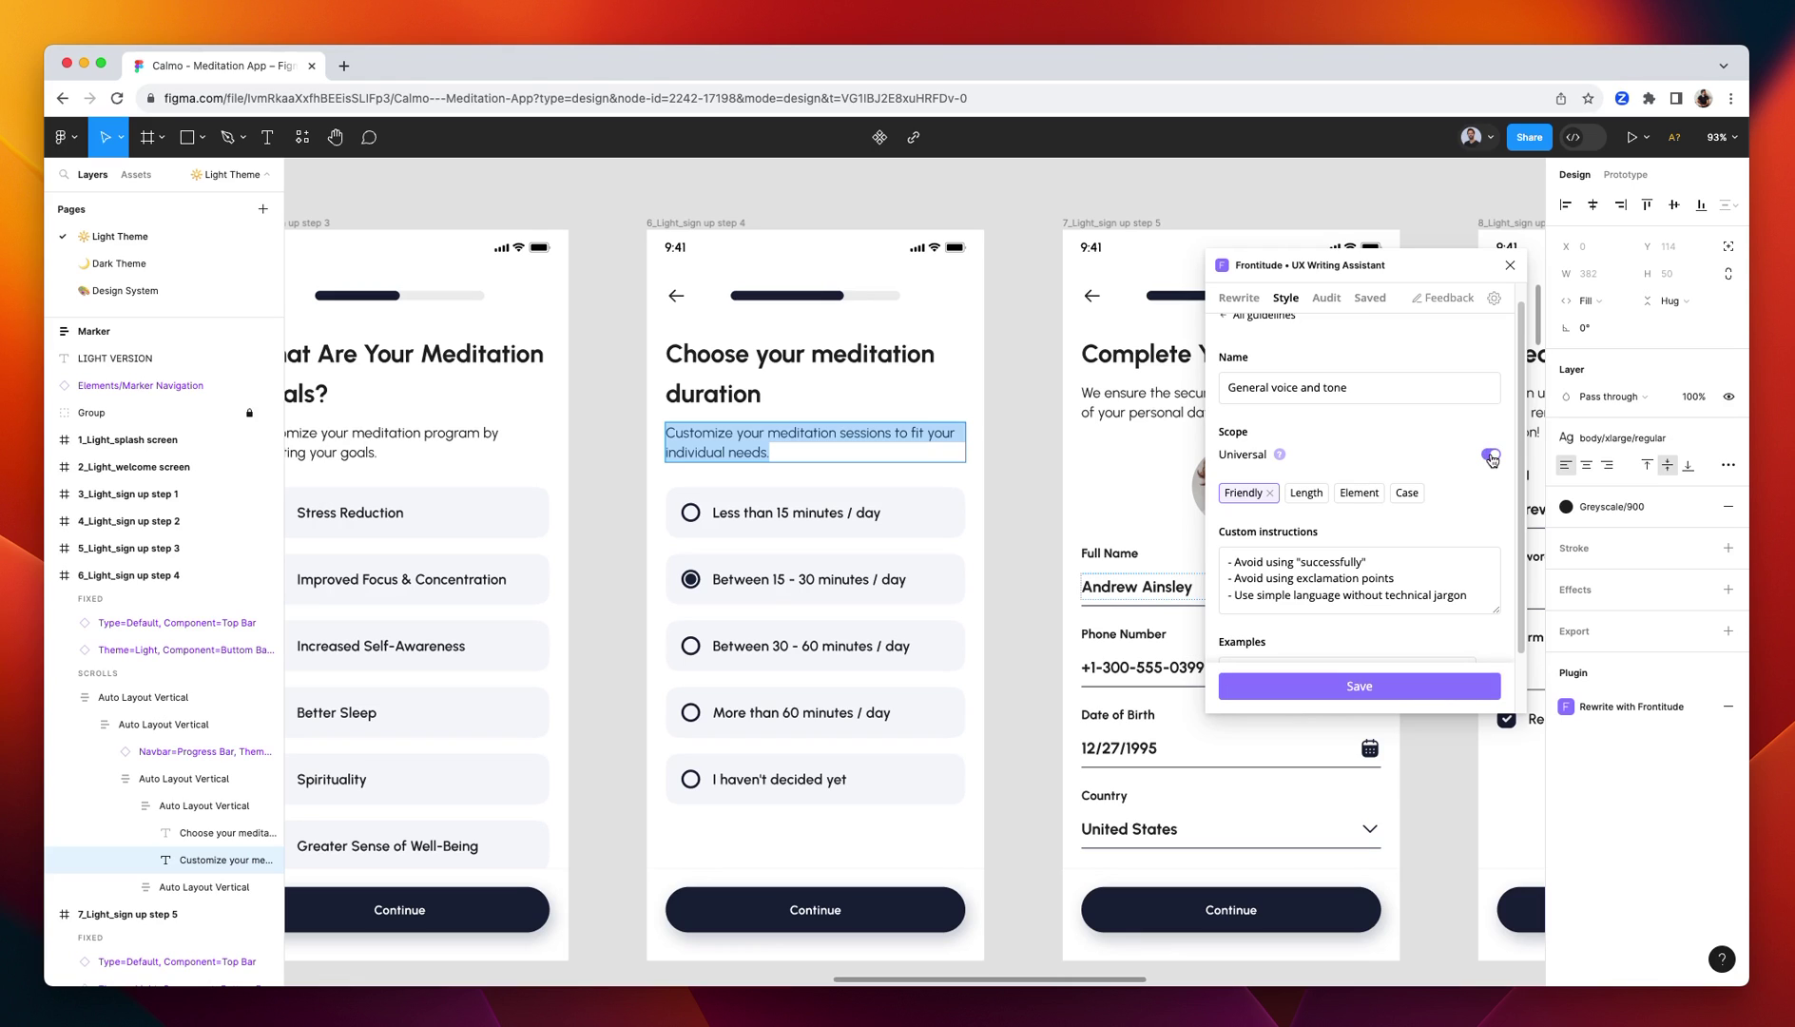
click(1423, 697)
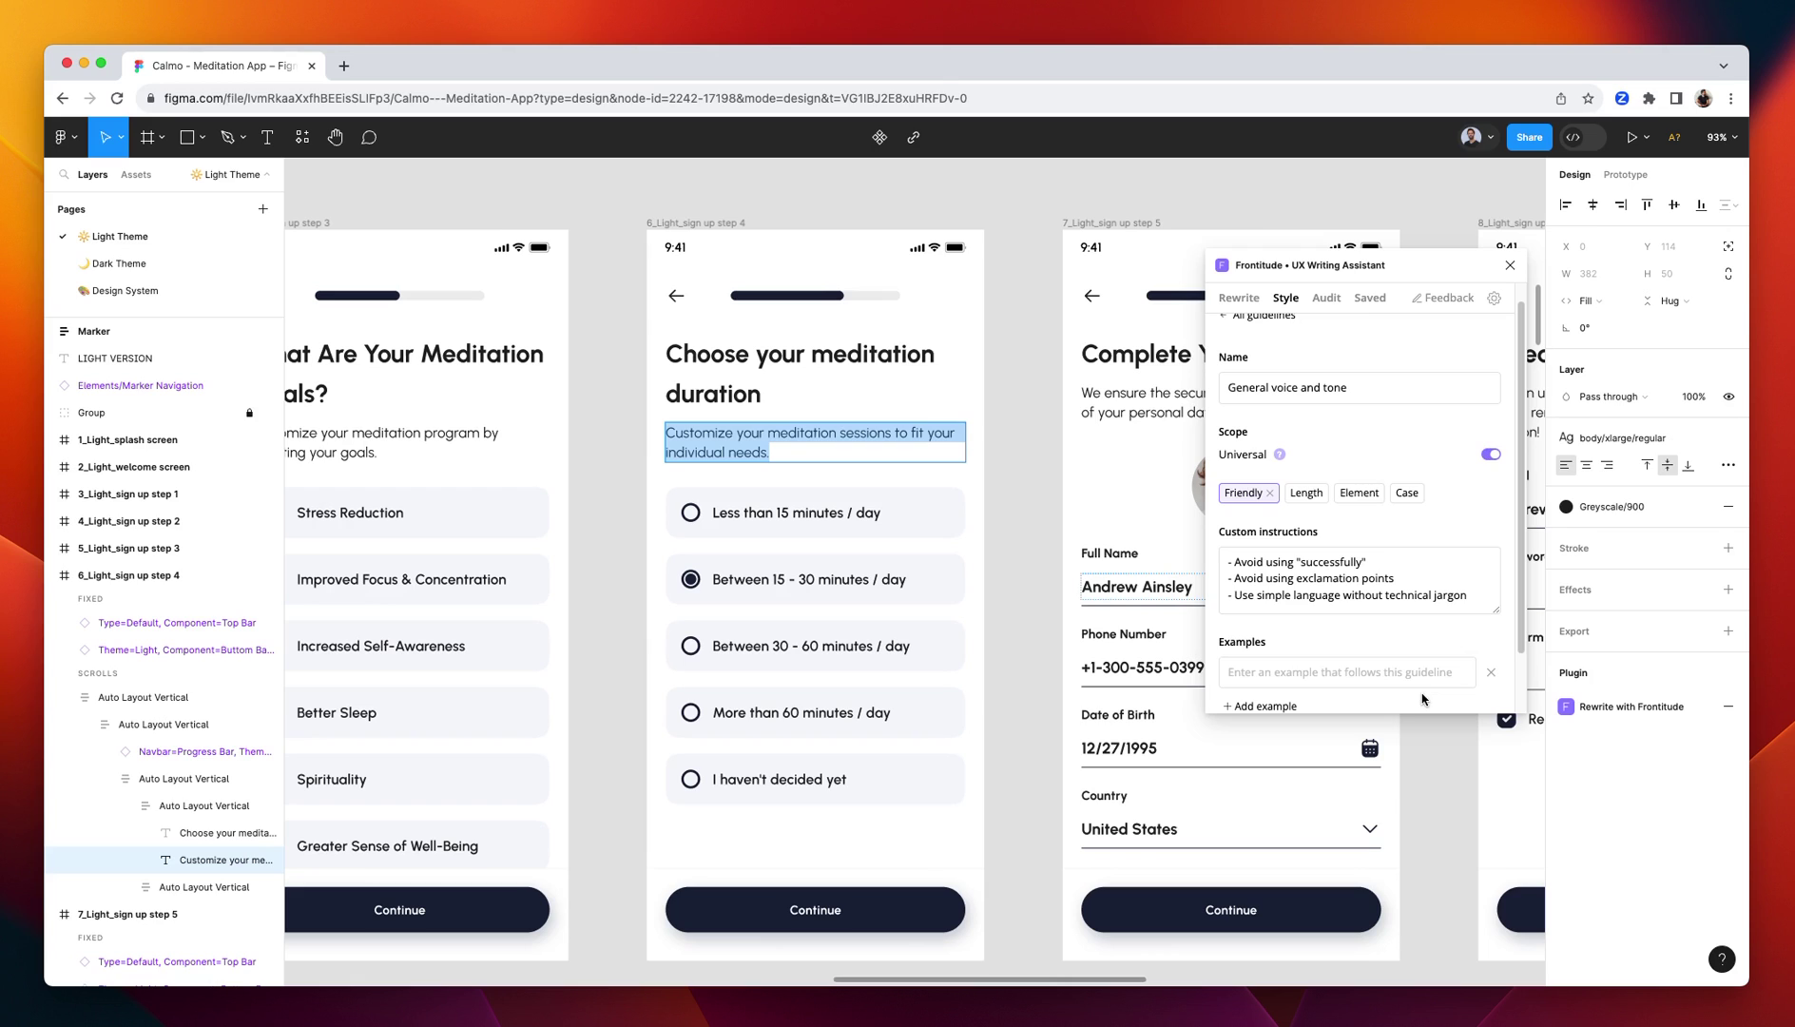
click(1251, 305)
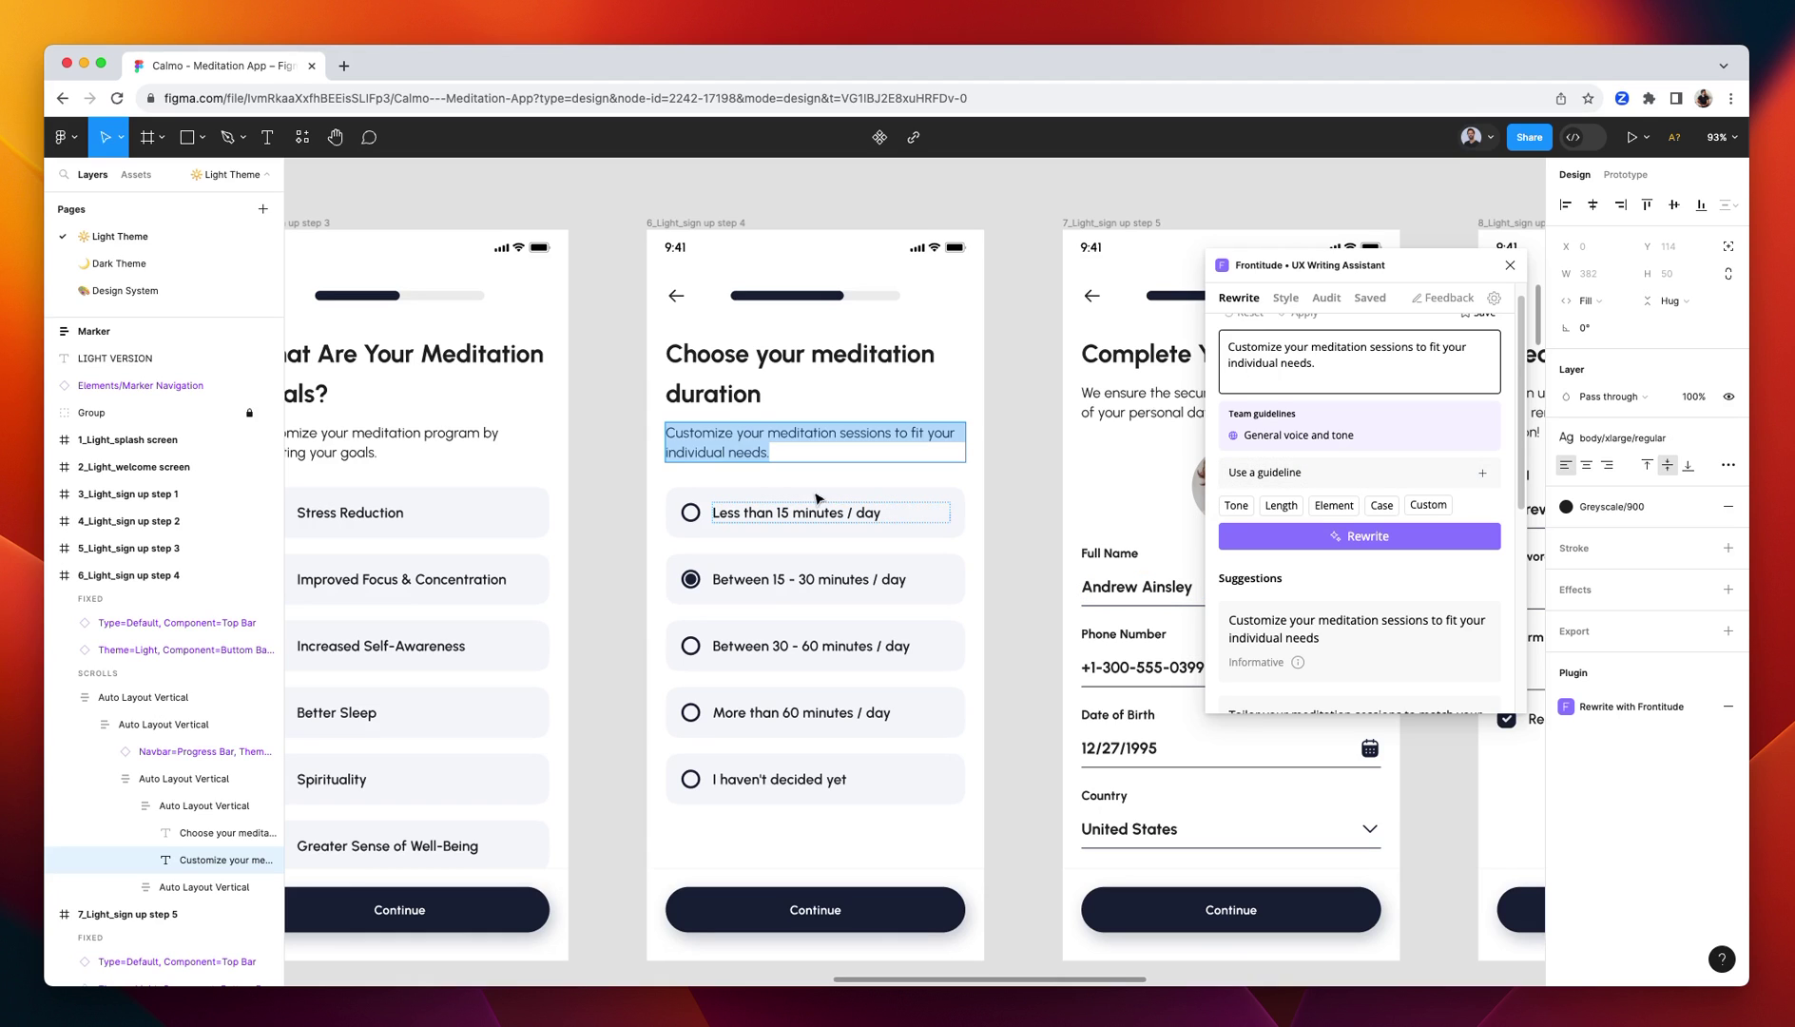
Load the meditation-duration title, the meditation-goals title and the step 3 subtitle into the rewriter.
click(727, 375)
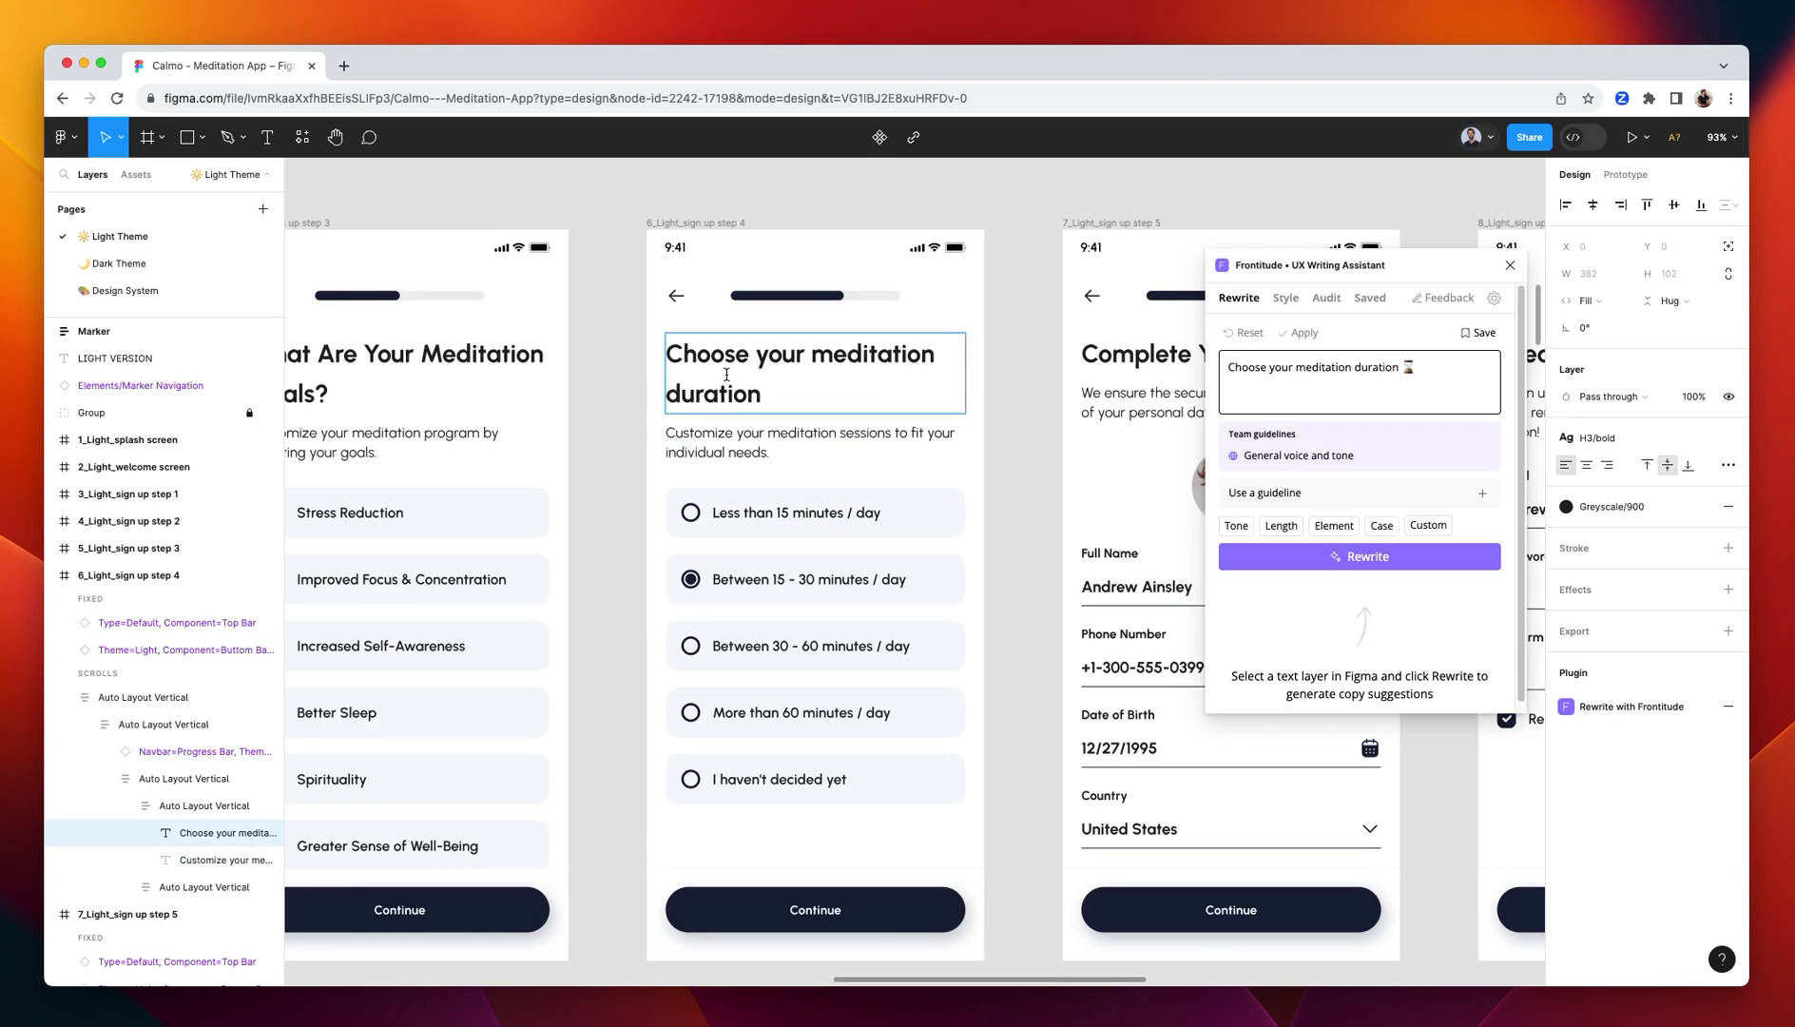
click(500, 350)
click(459, 441)
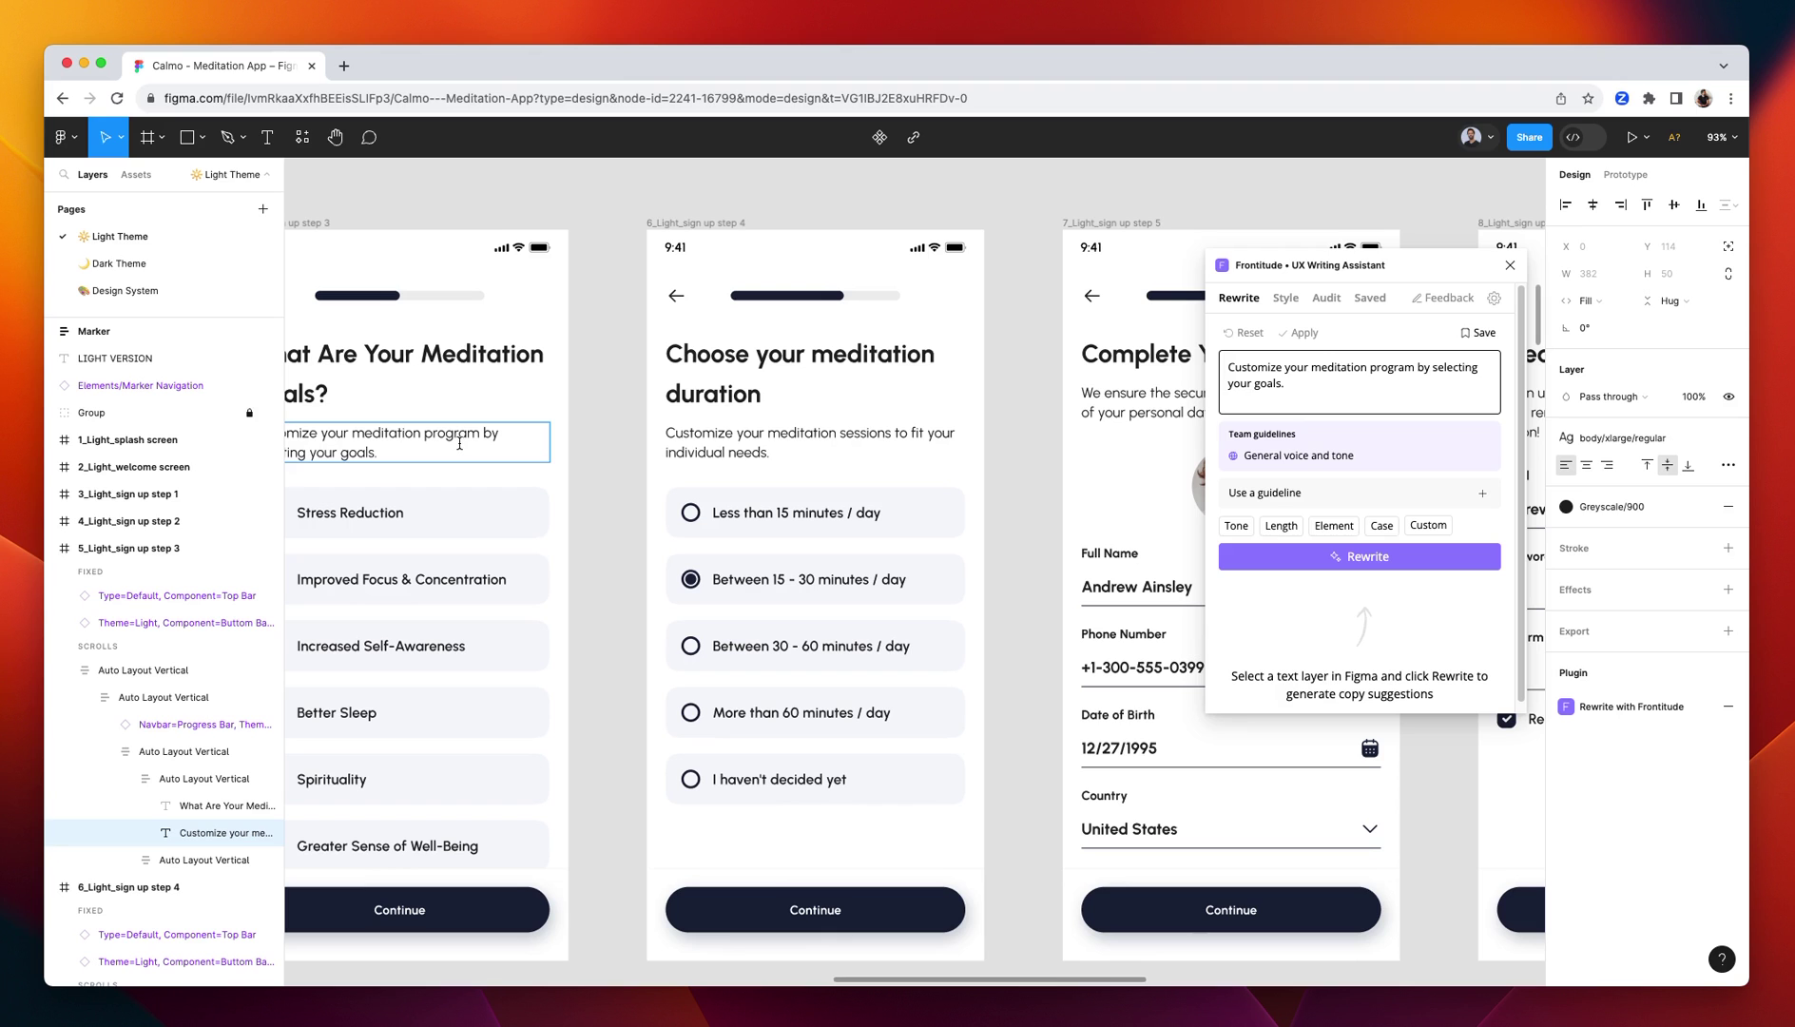
Go to the Design System page, centre the Modal cards, and select the light modal's 'Modal Title'.
click(193, 293)
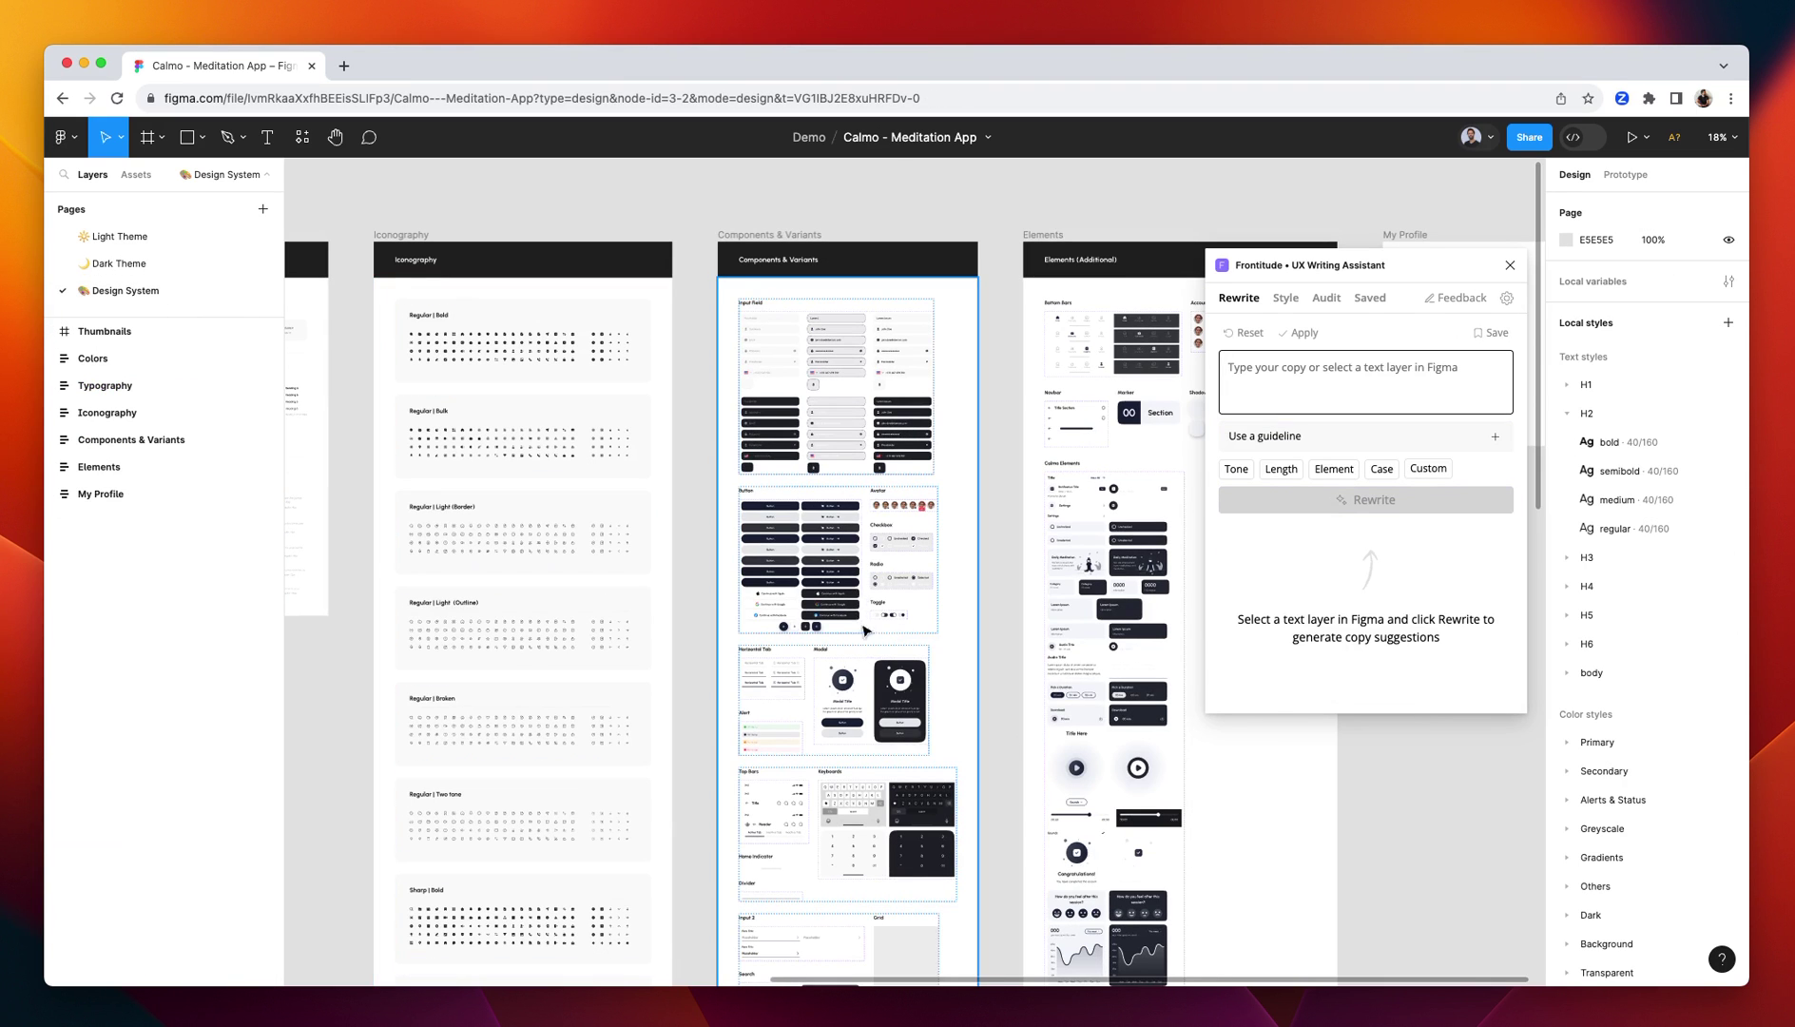
scroll(865, 630, down, 3)
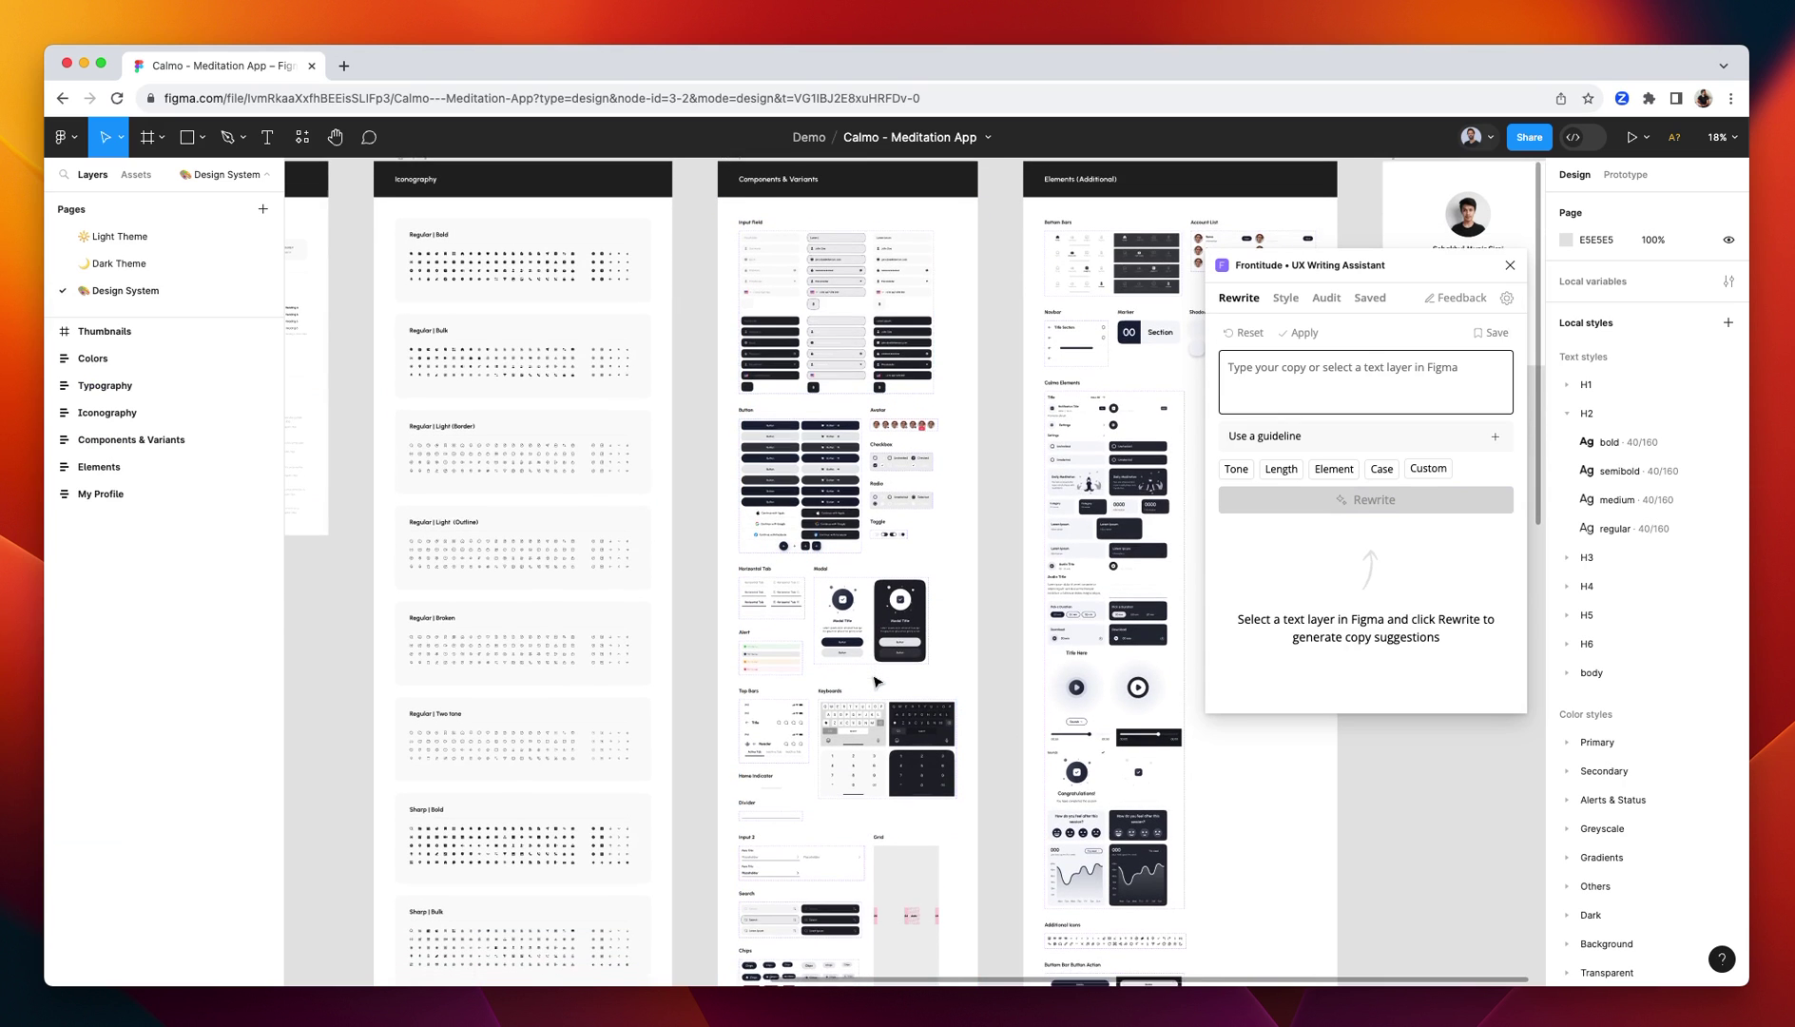
scroll(876, 681, down, 1)
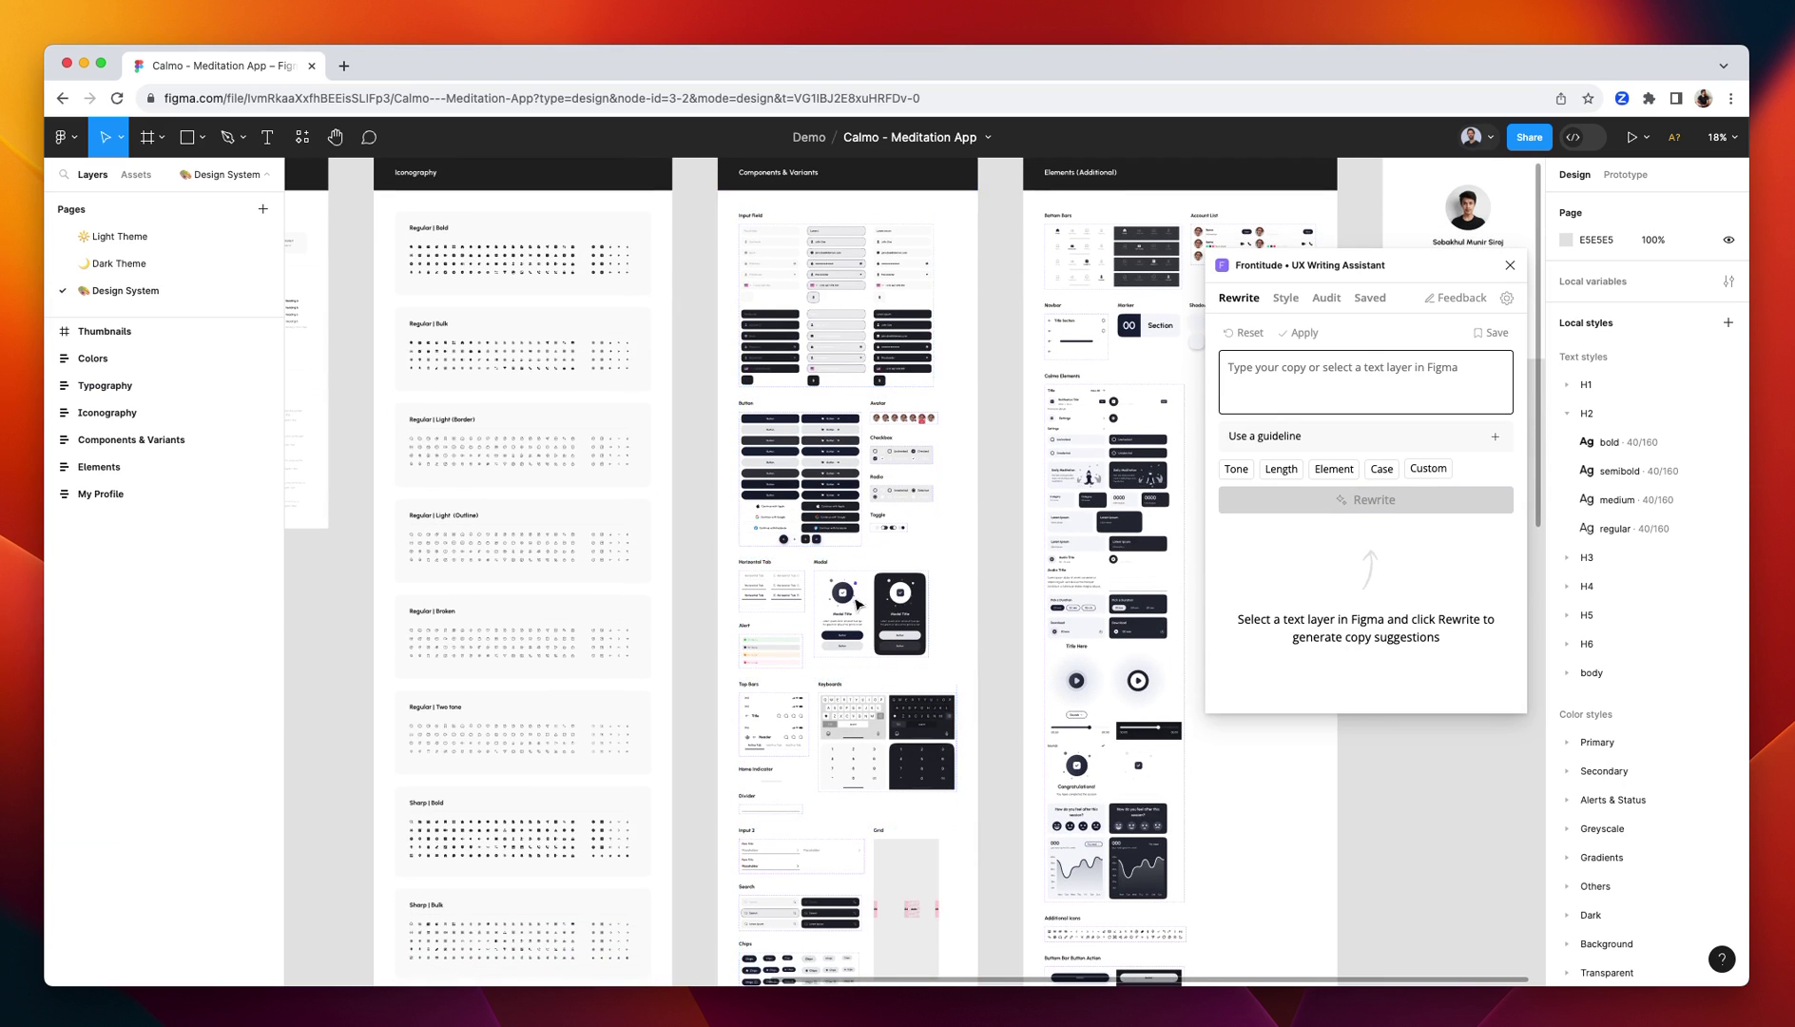
scroll(857, 605, up, 3)
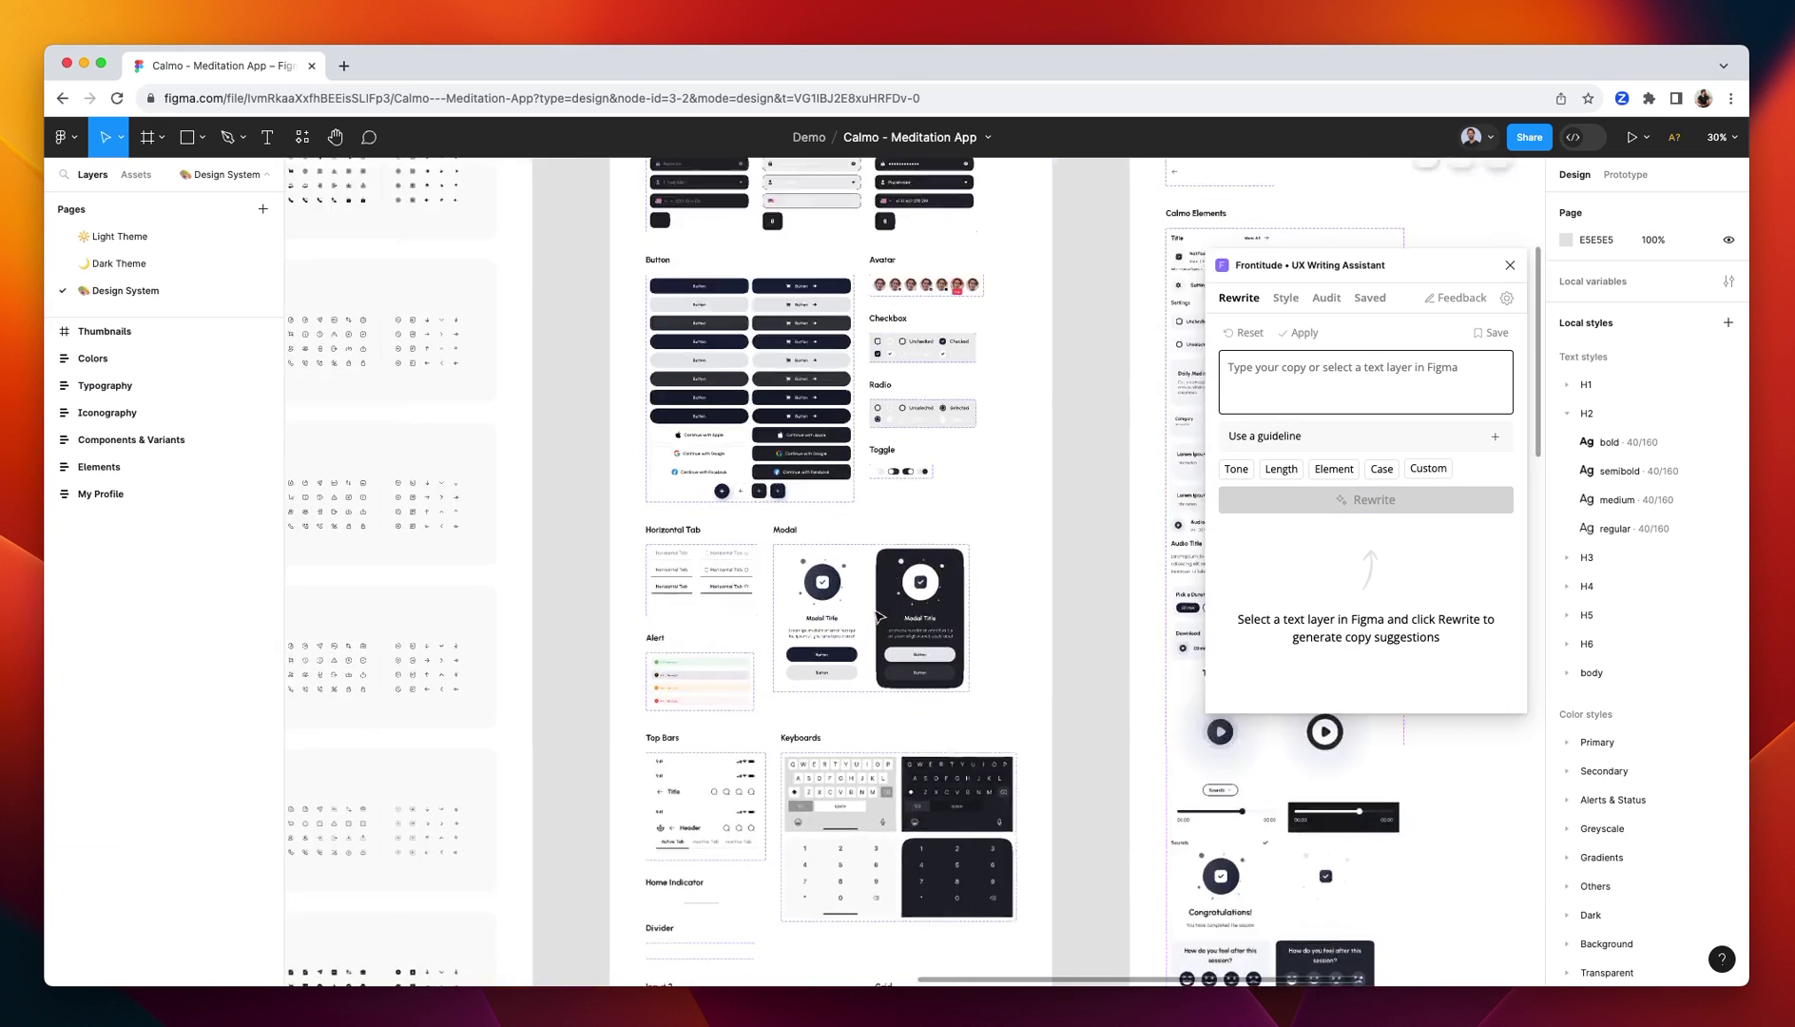
scroll(879, 616, up, 5)
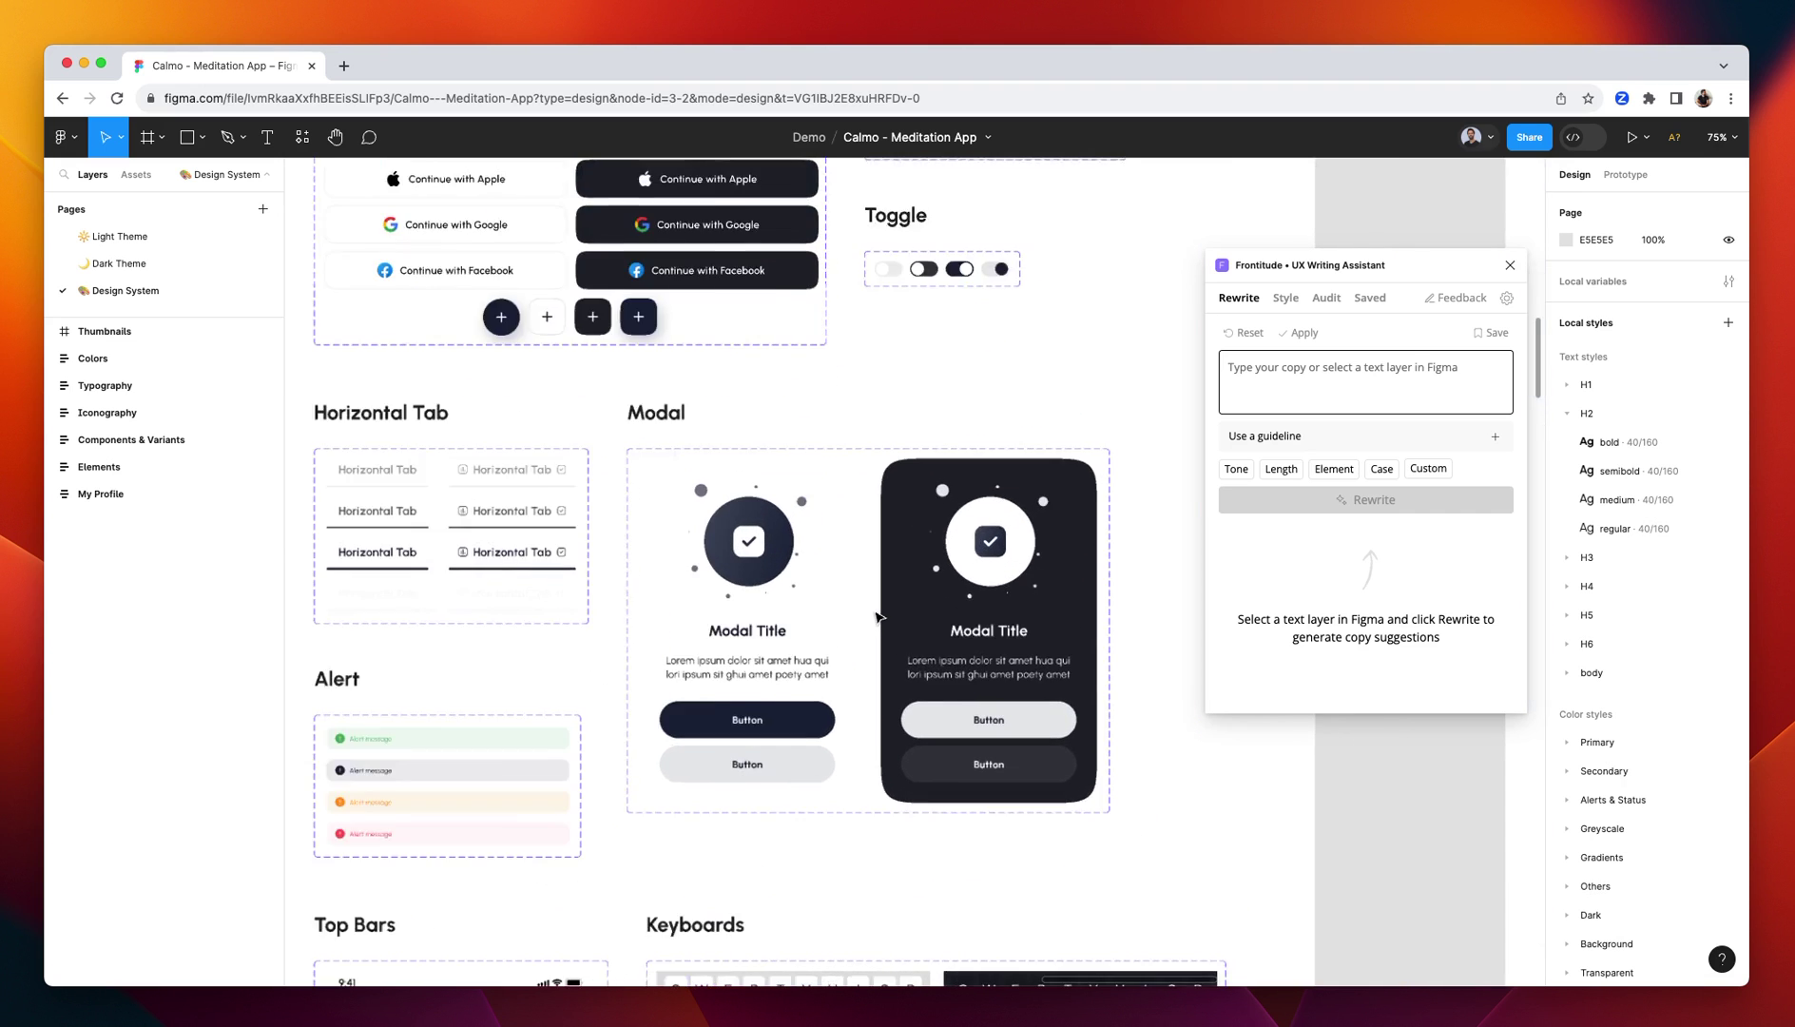
scroll(875, 616, up, 3)
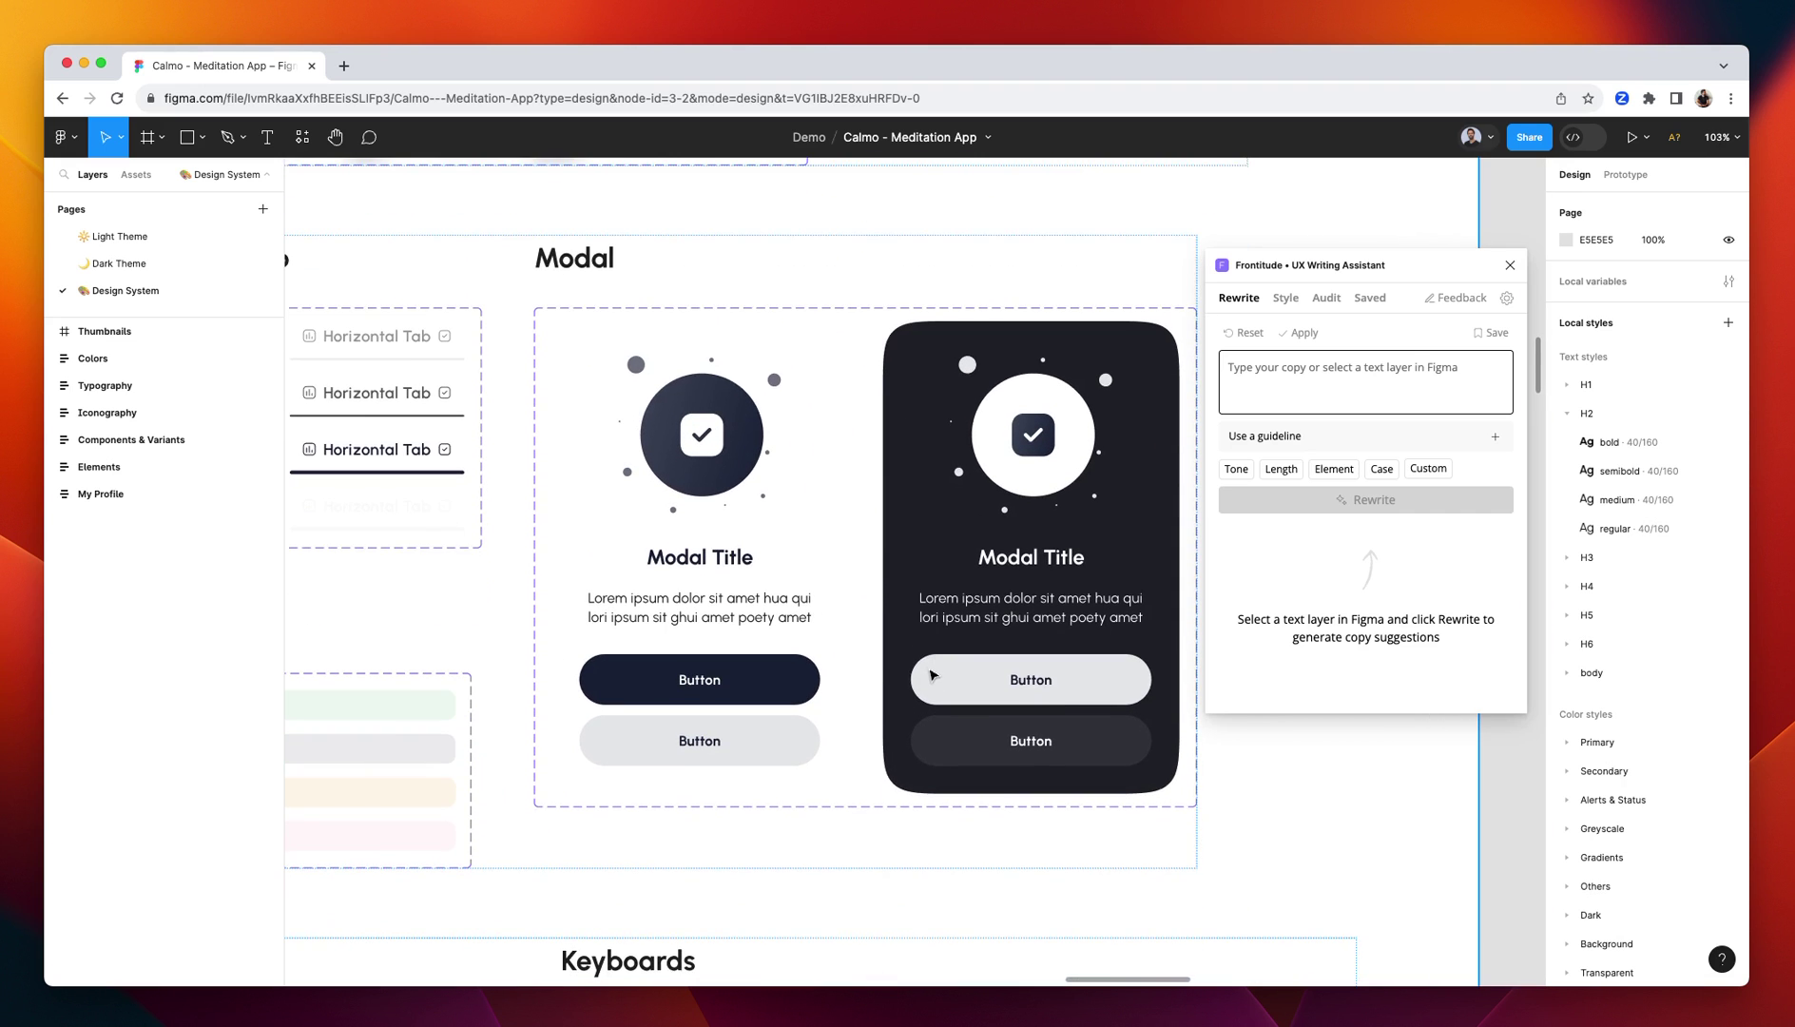
drag(932, 675, 873, 613)
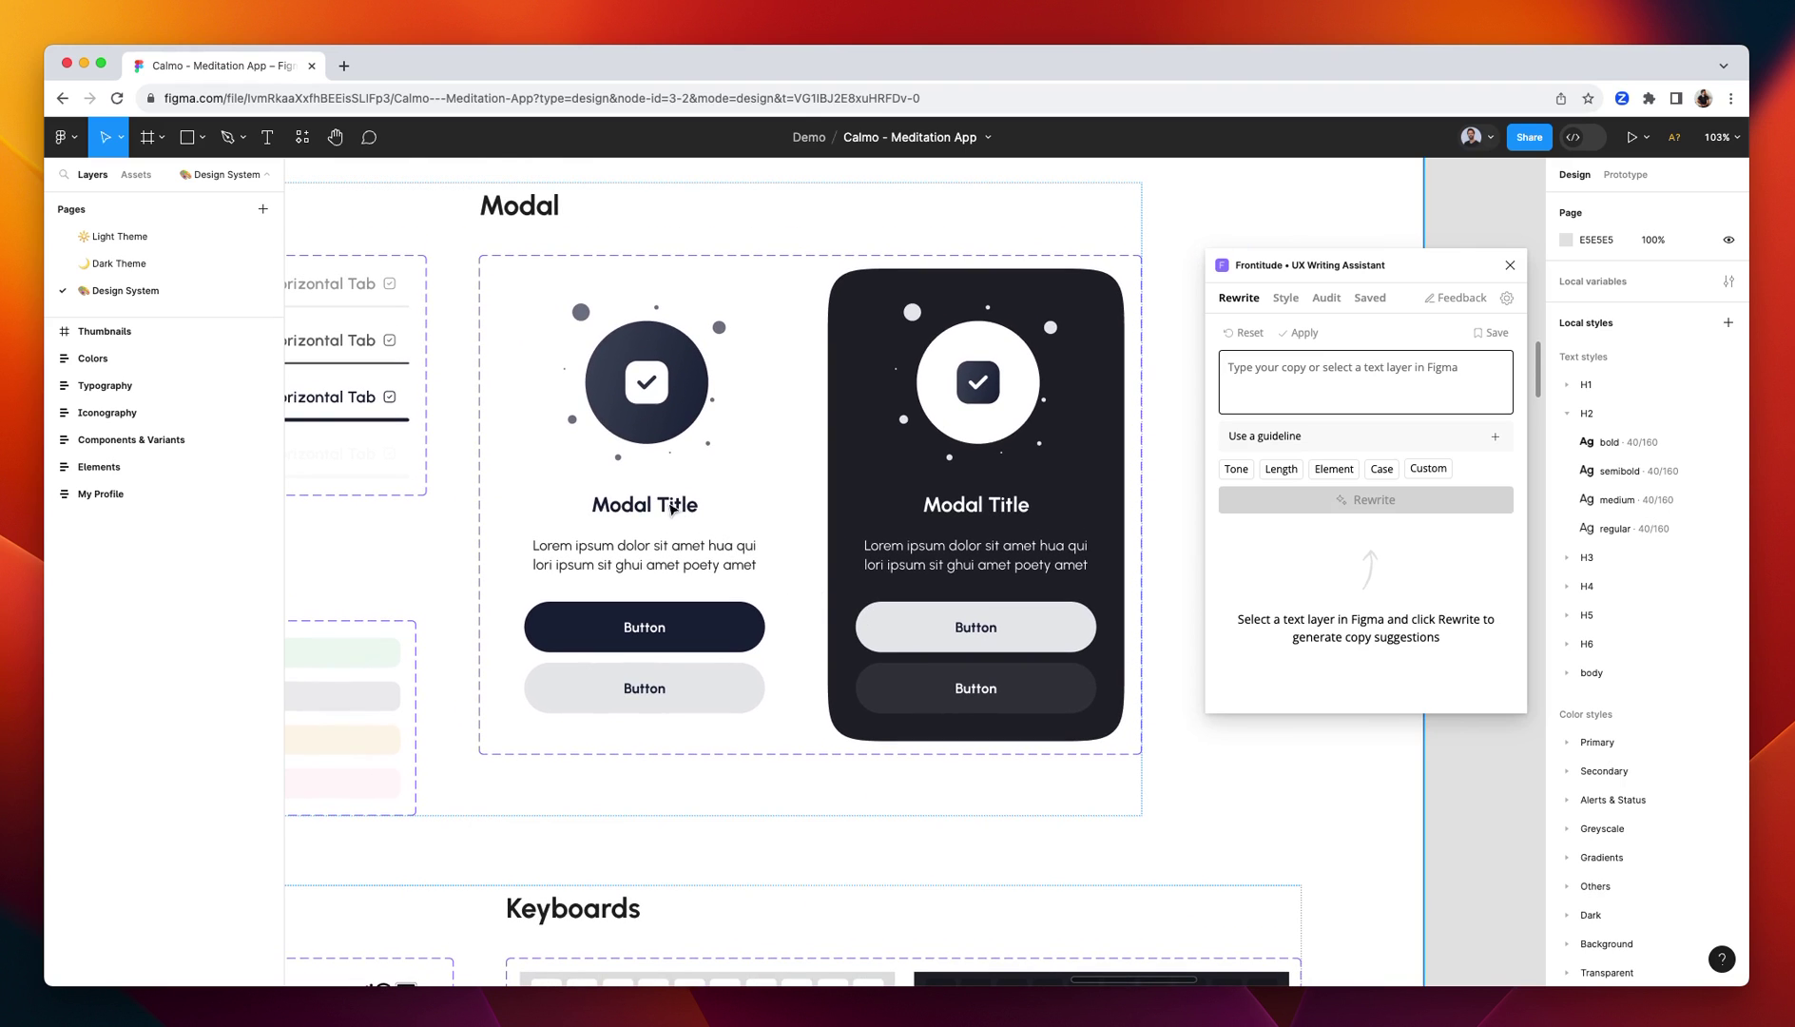
click(652, 508)
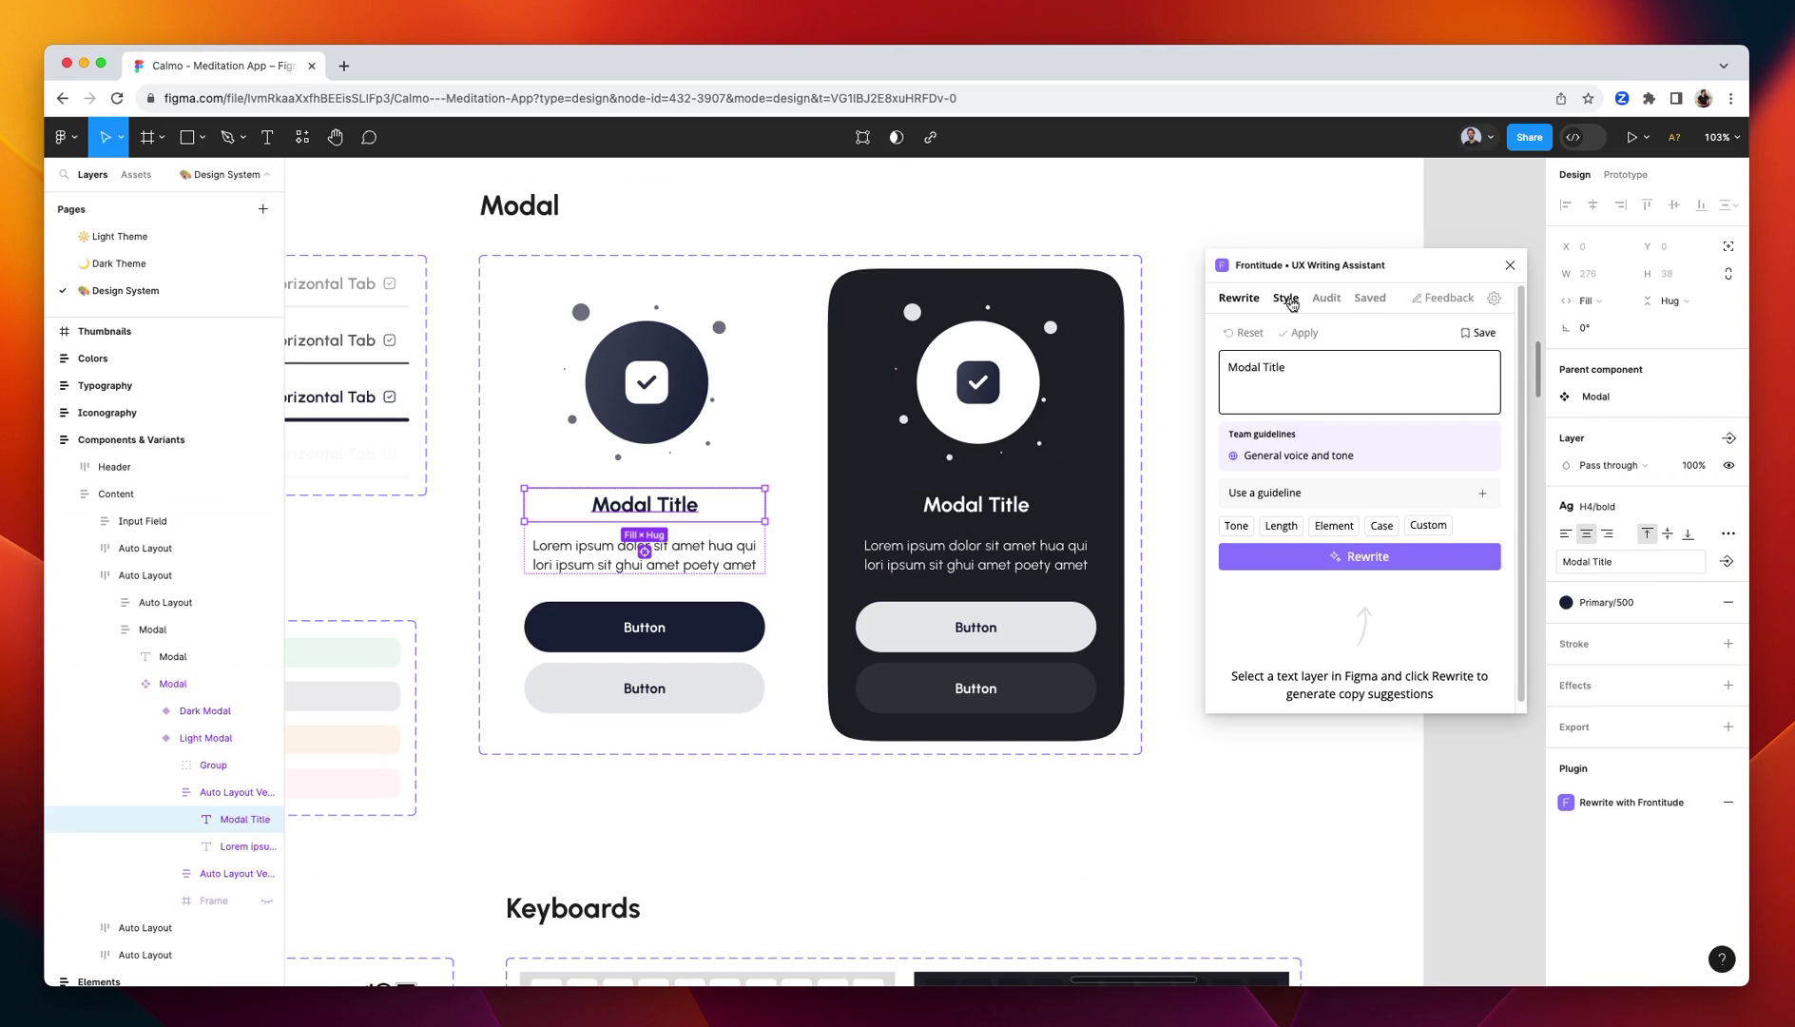
Link the Modal / Title guideline (Happy, 1 sentence, Dialog, Title case) to the Light Modal title text.
click(1286, 298)
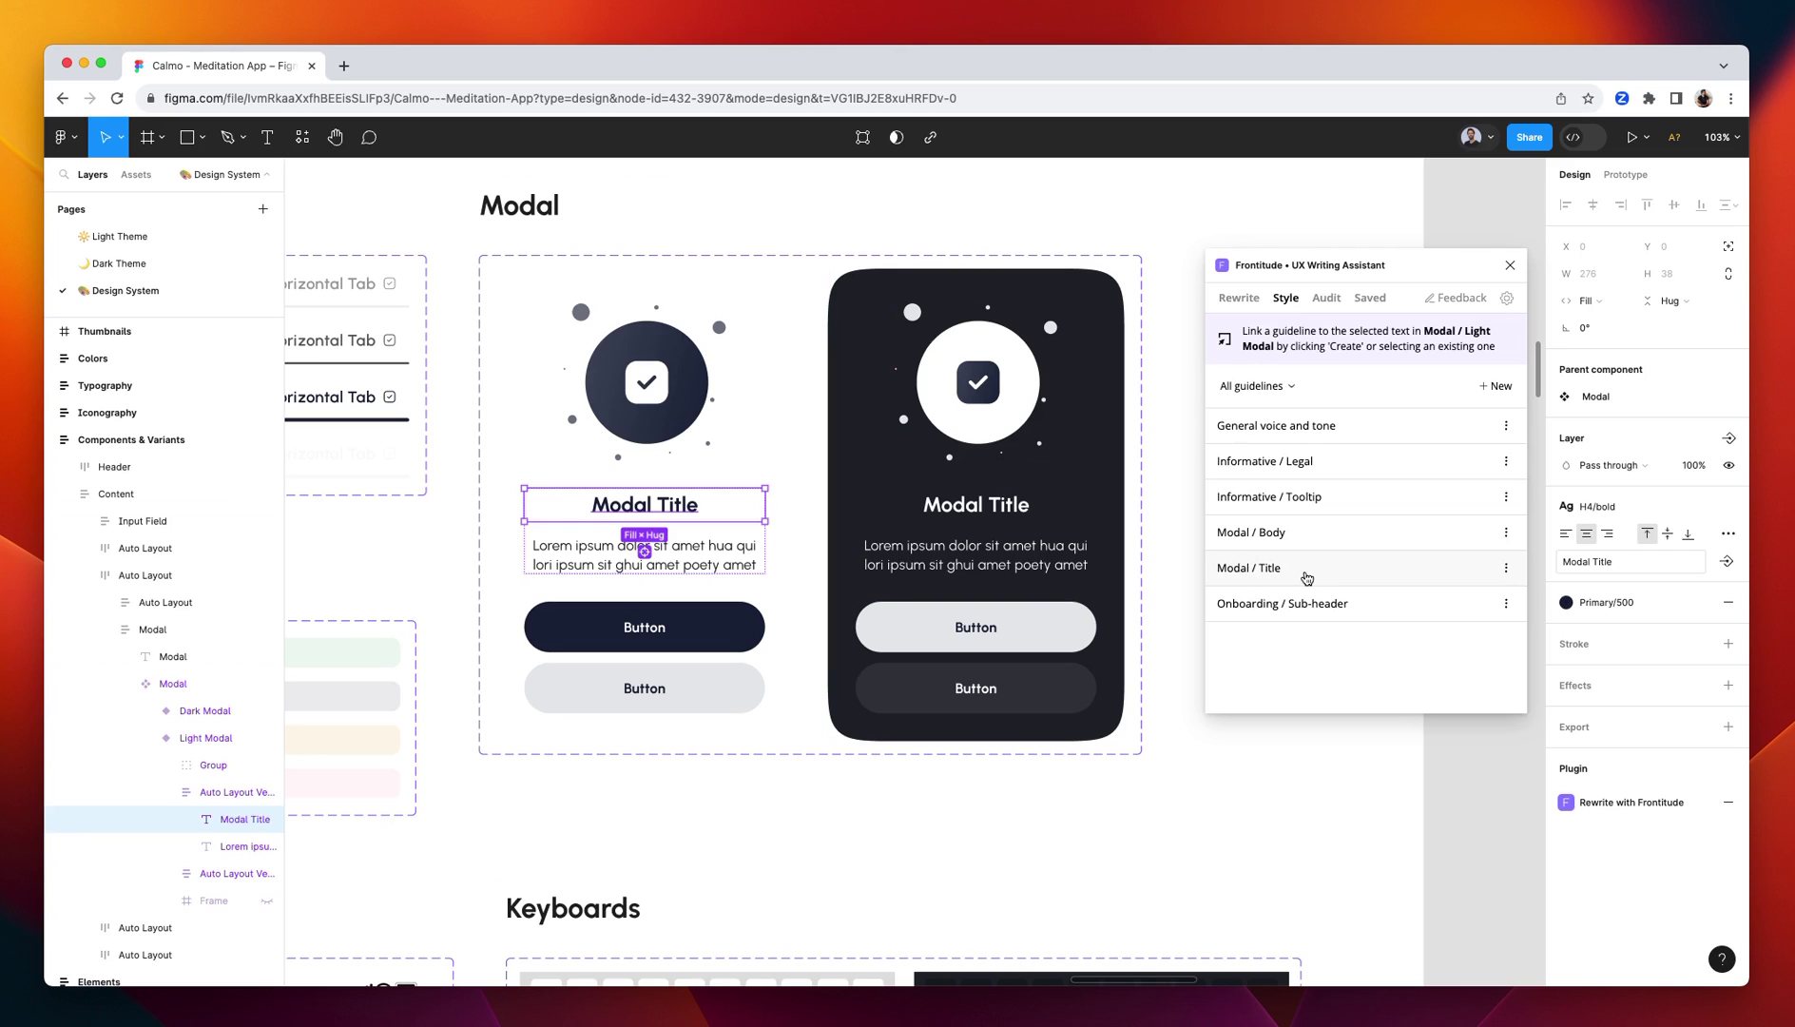
click(1306, 568)
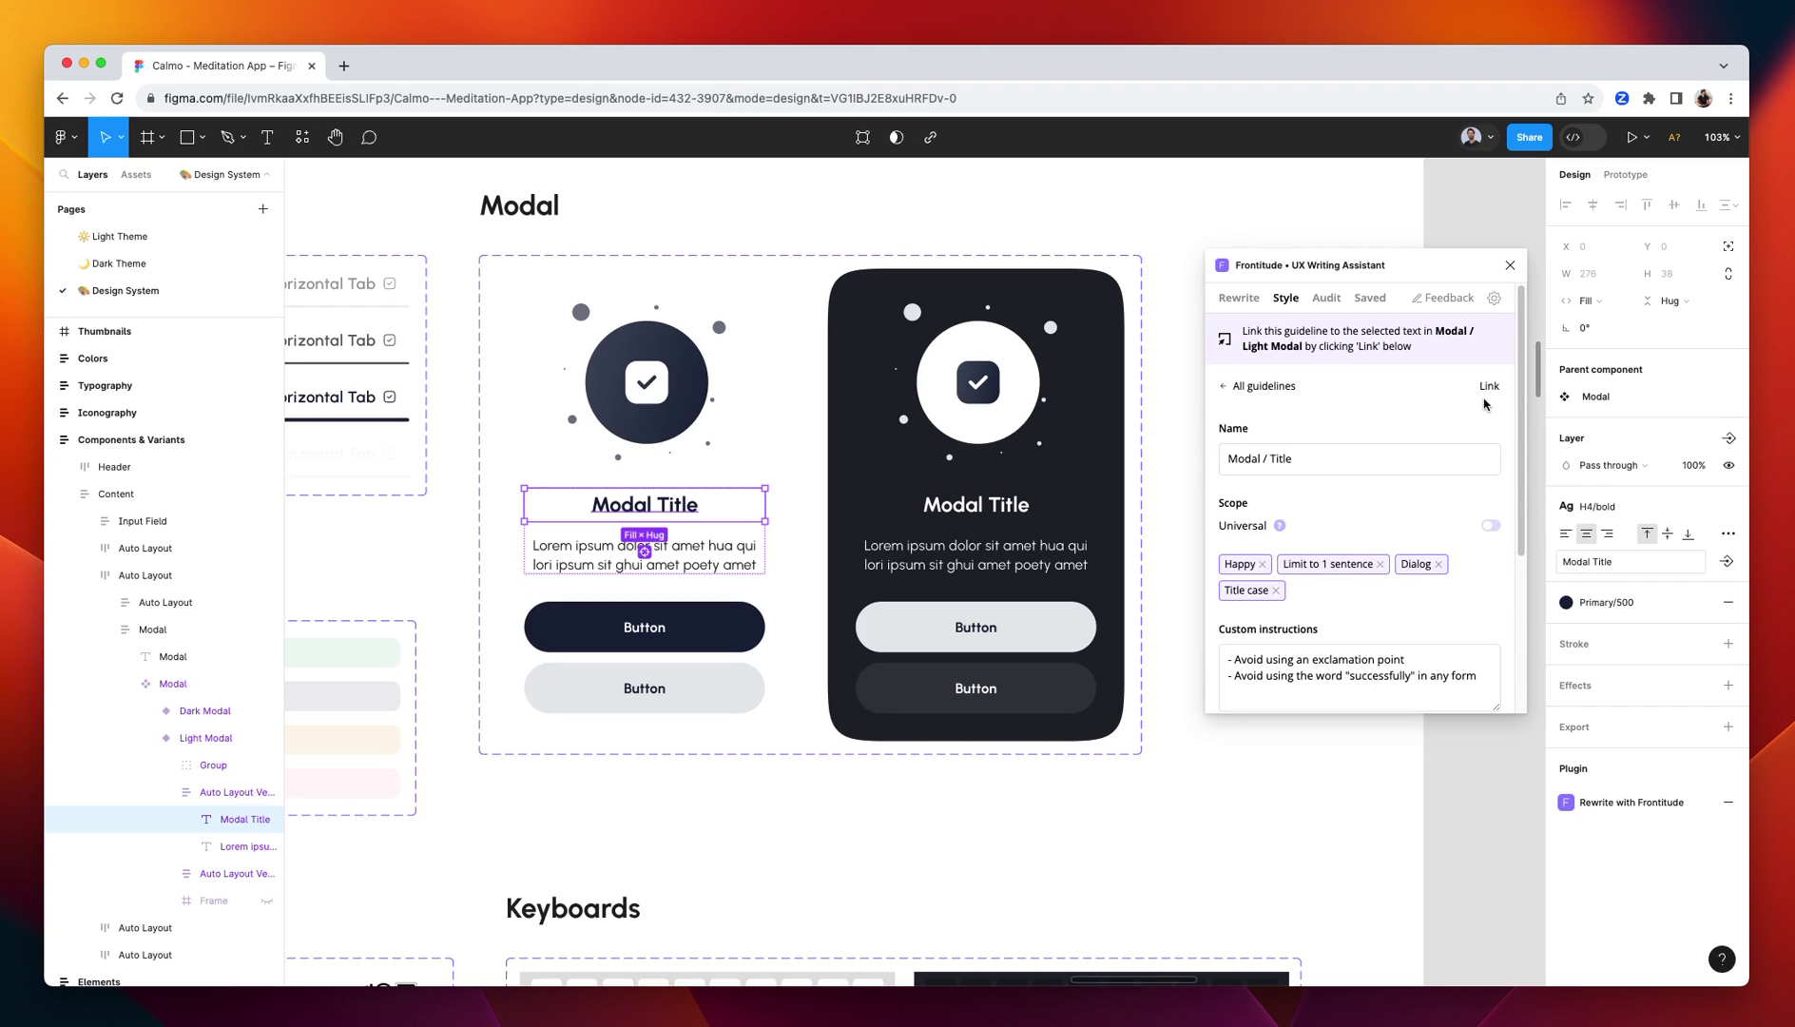
click(1487, 390)
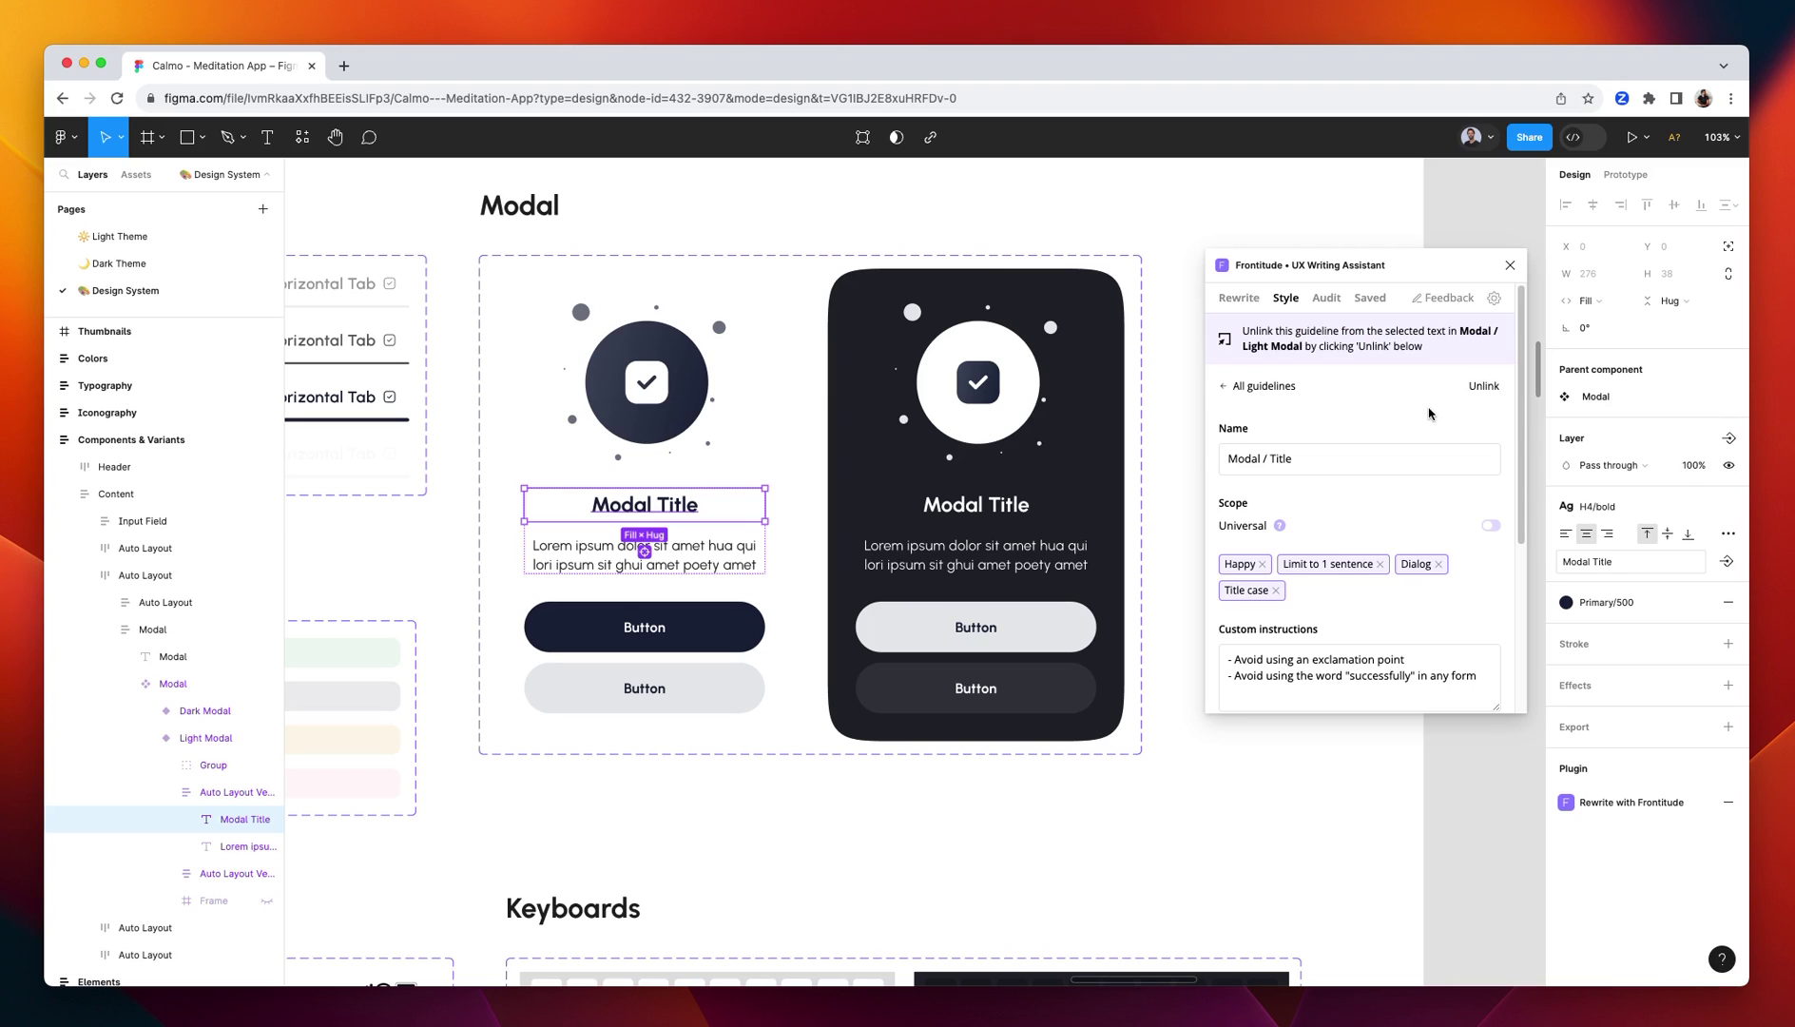
On the Light Theme page, load the success modal title 'You have successfully signed in' for rewriting.
click(177, 238)
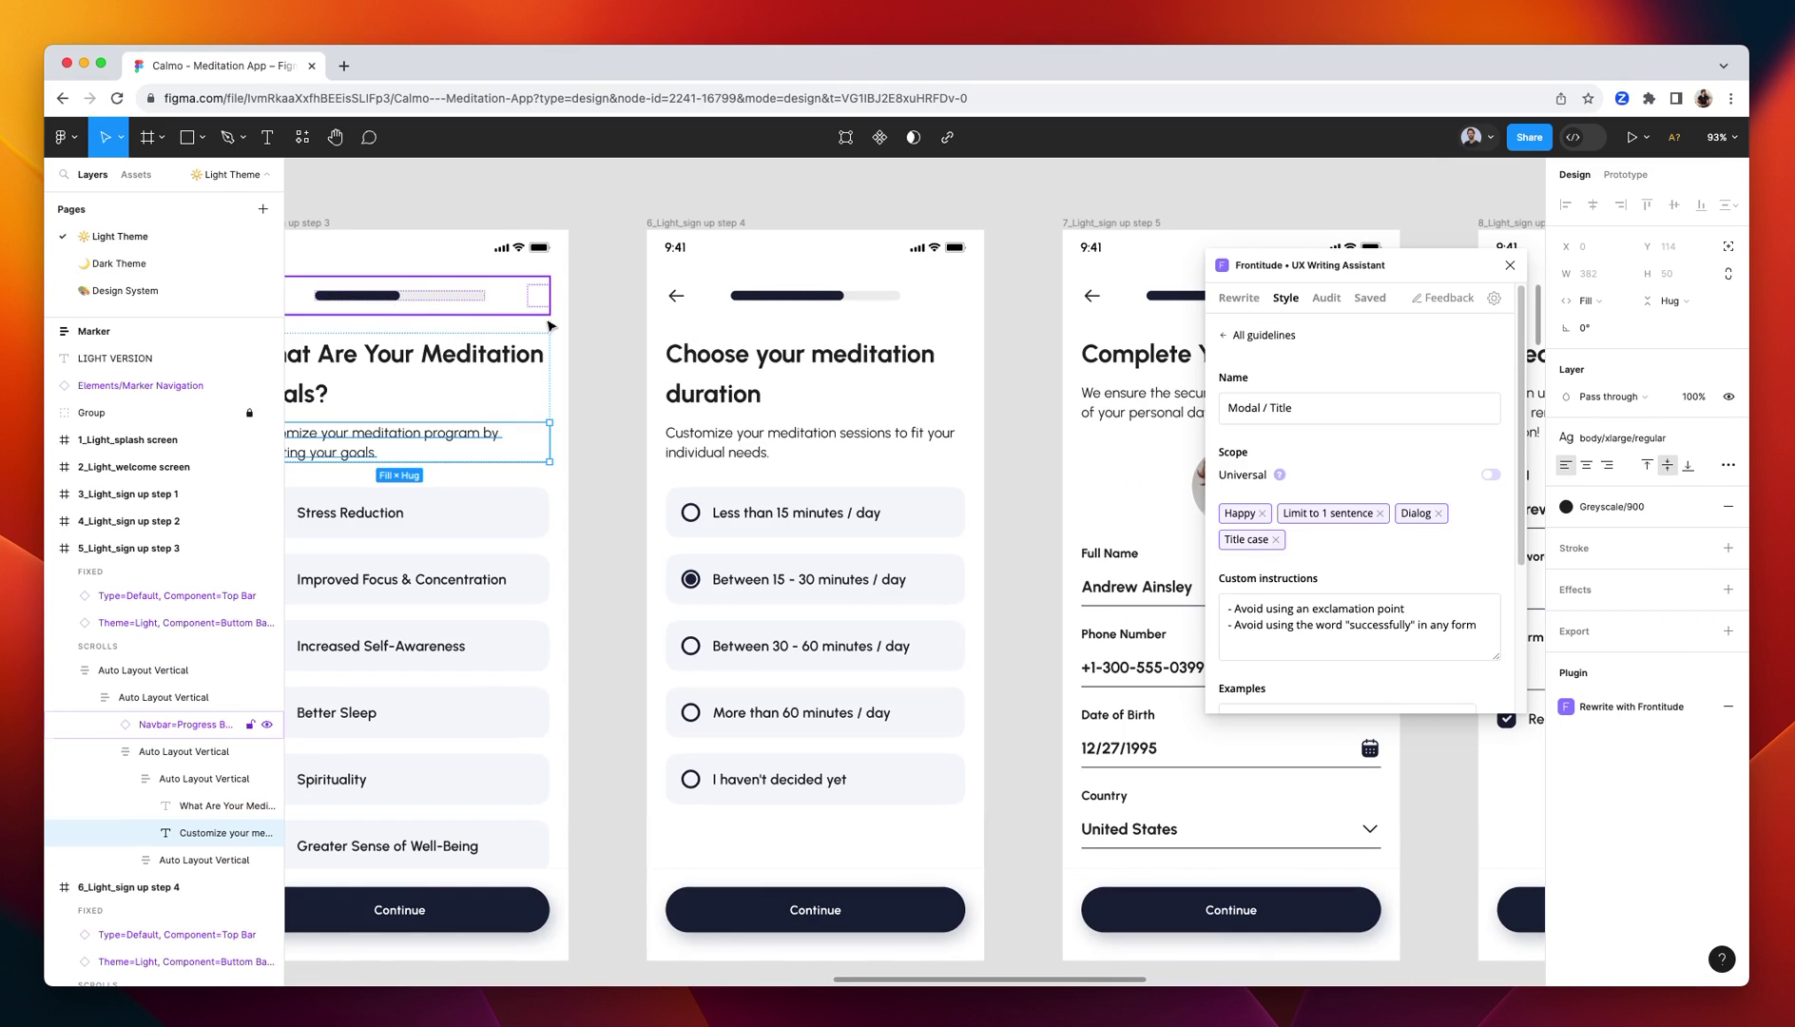
scroll(602, 337, down, 2)
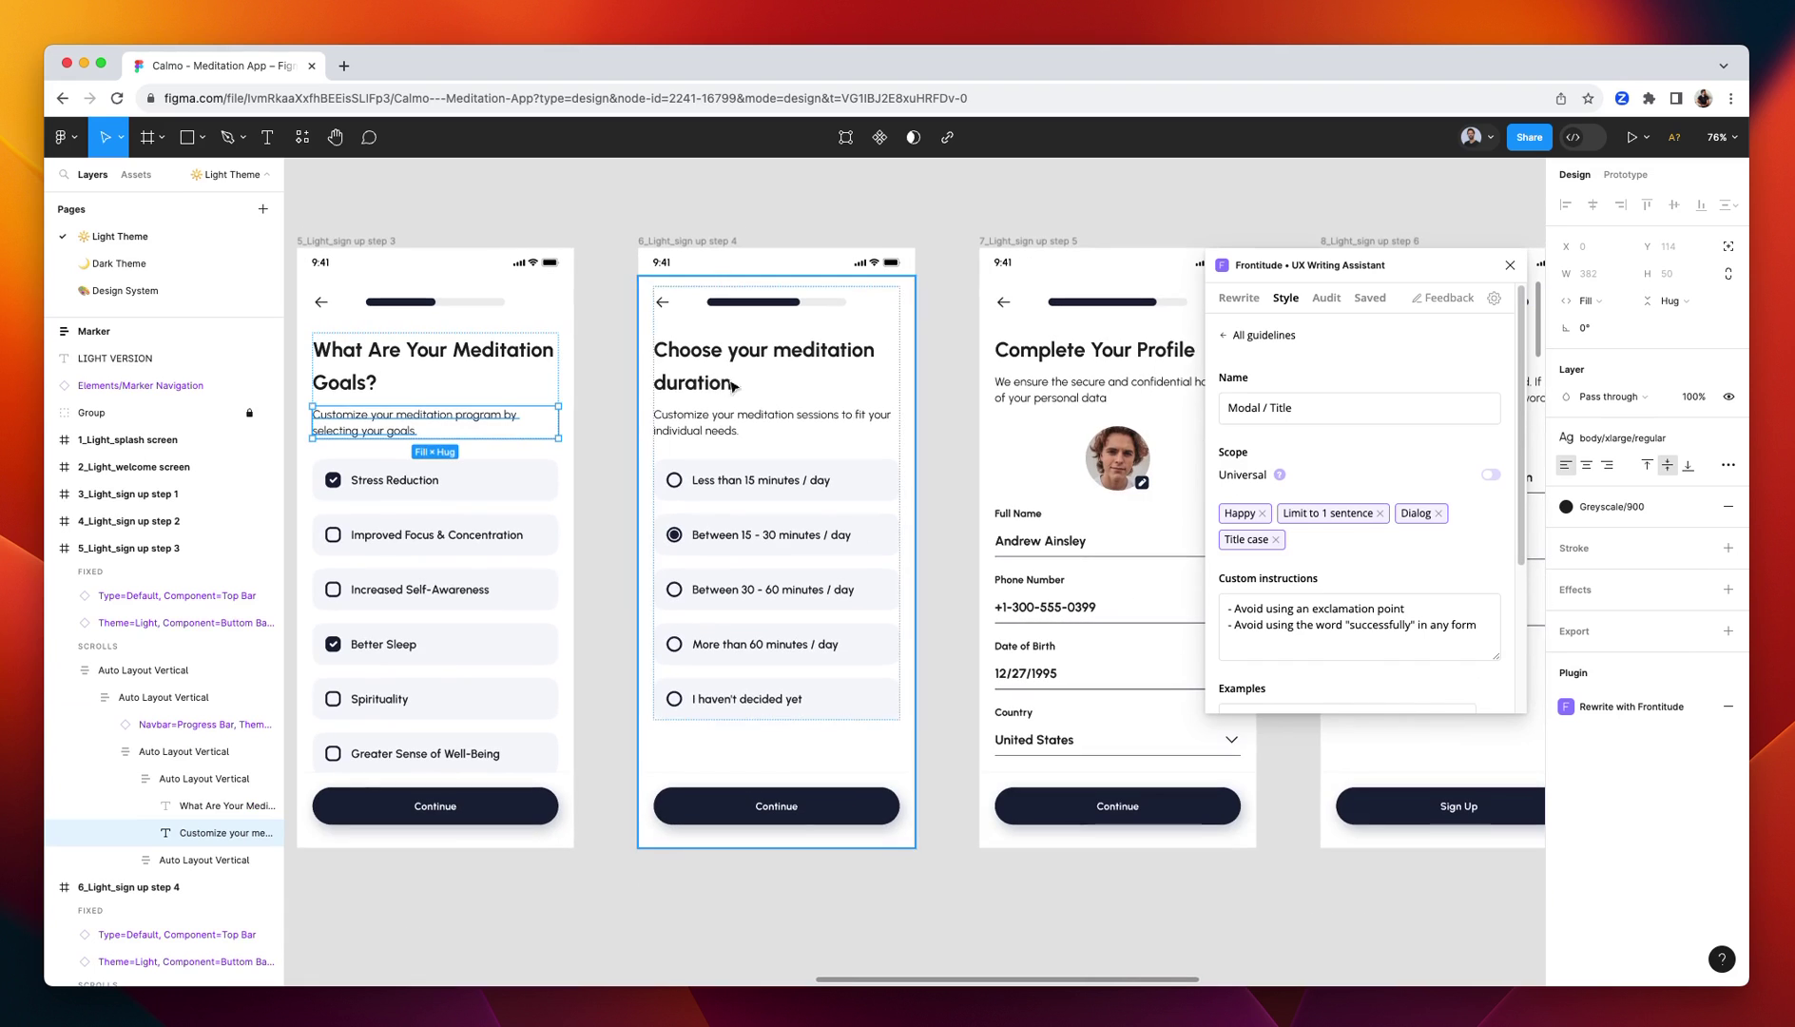
drag(1089, 476, 959, 432)
scroll(959, 433, right, 10)
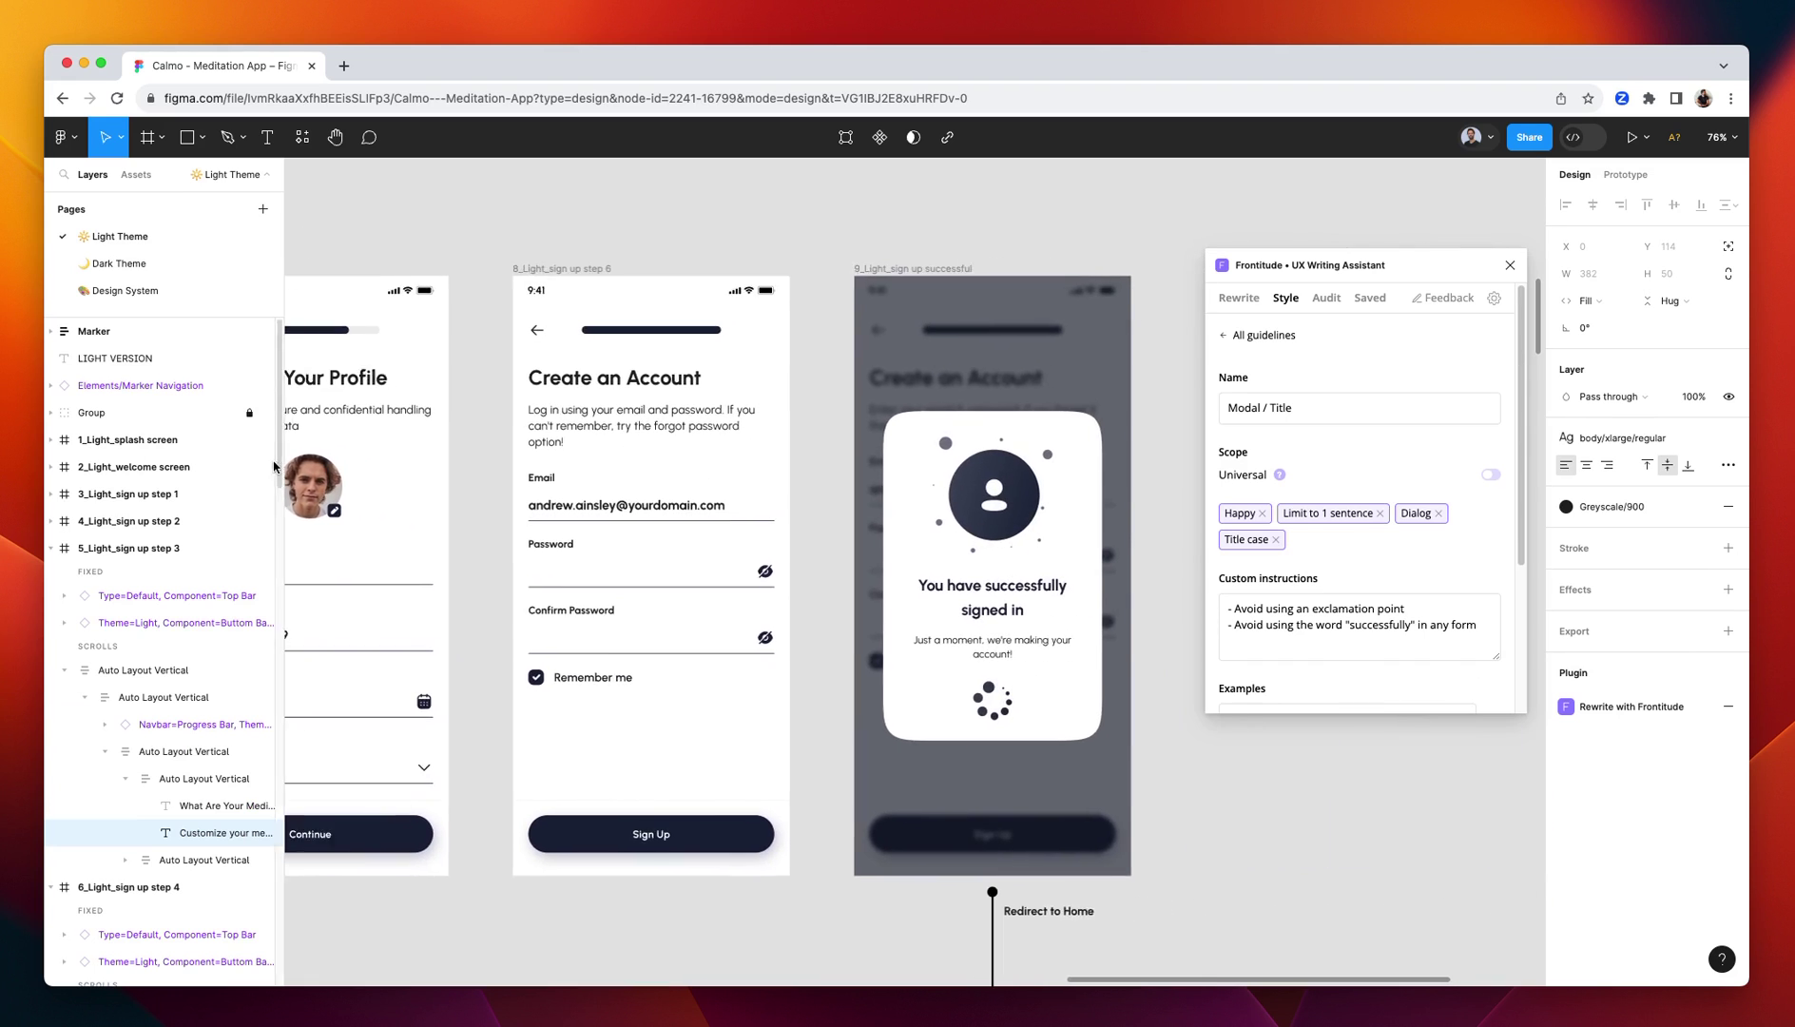
scroll(946, 585, right, 2)
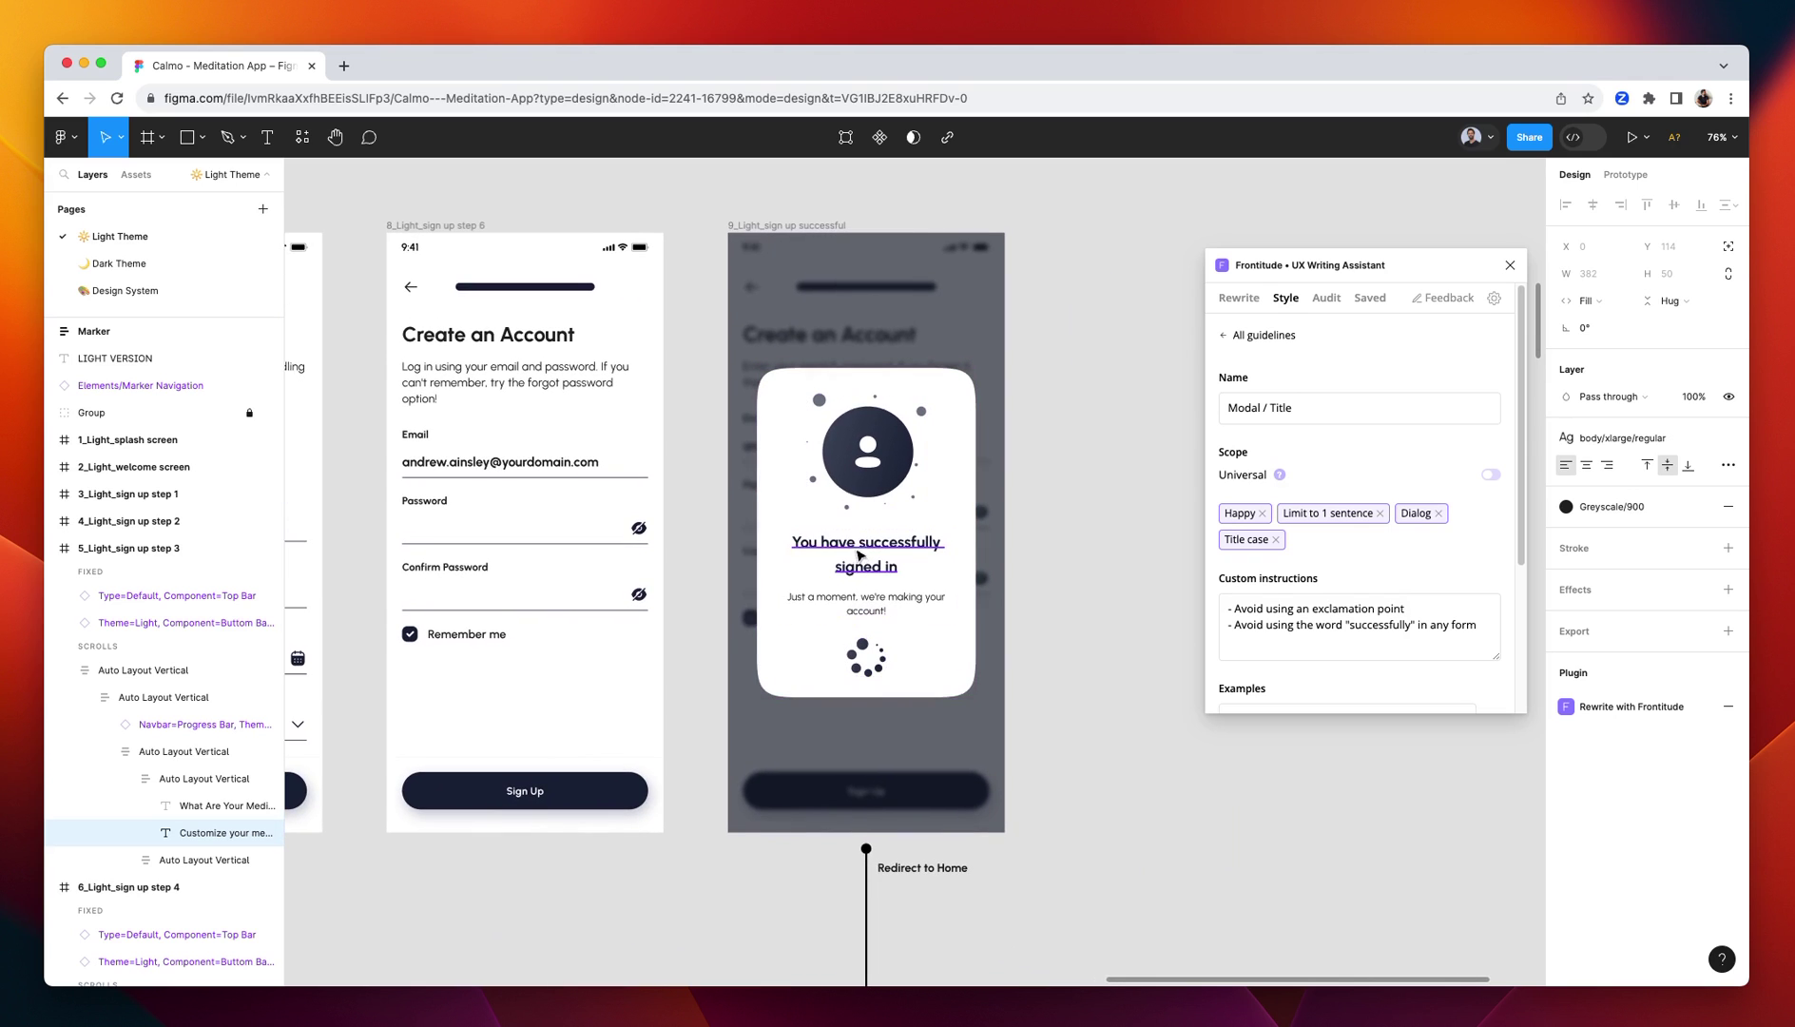
scroll(852, 531, up, 2)
scroll(852, 531, up, 1)
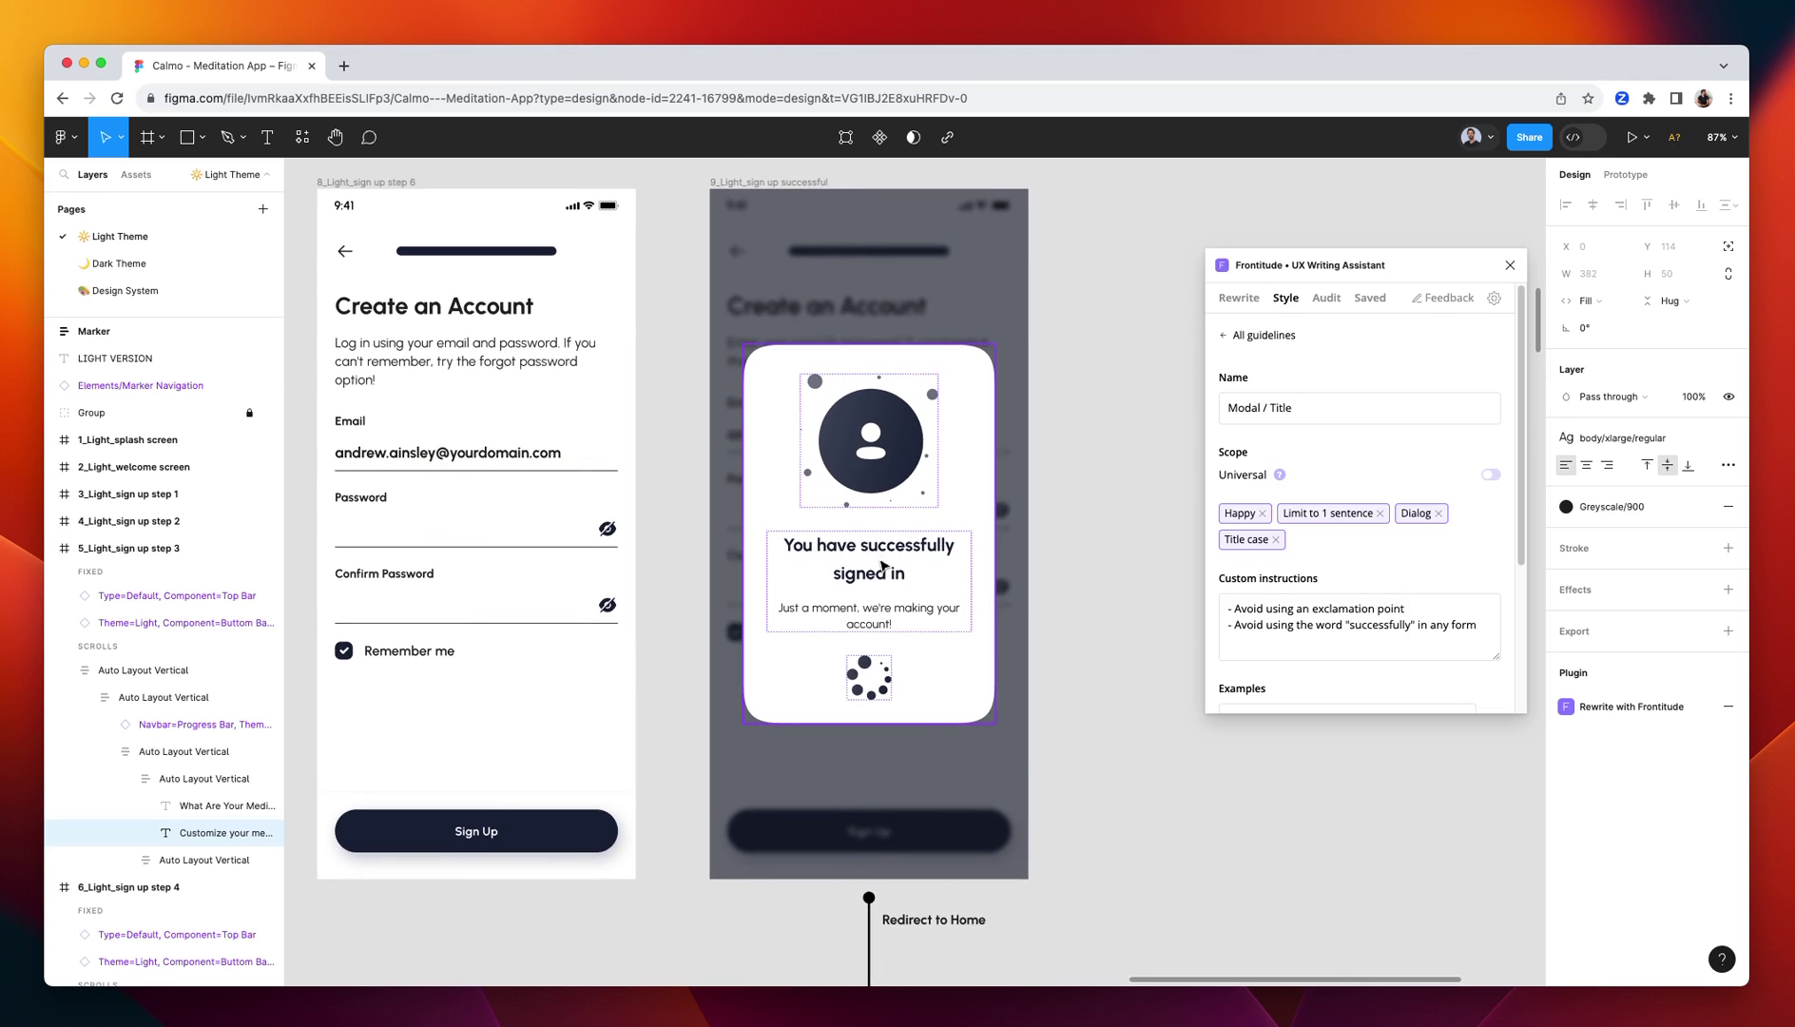
click(879, 552)
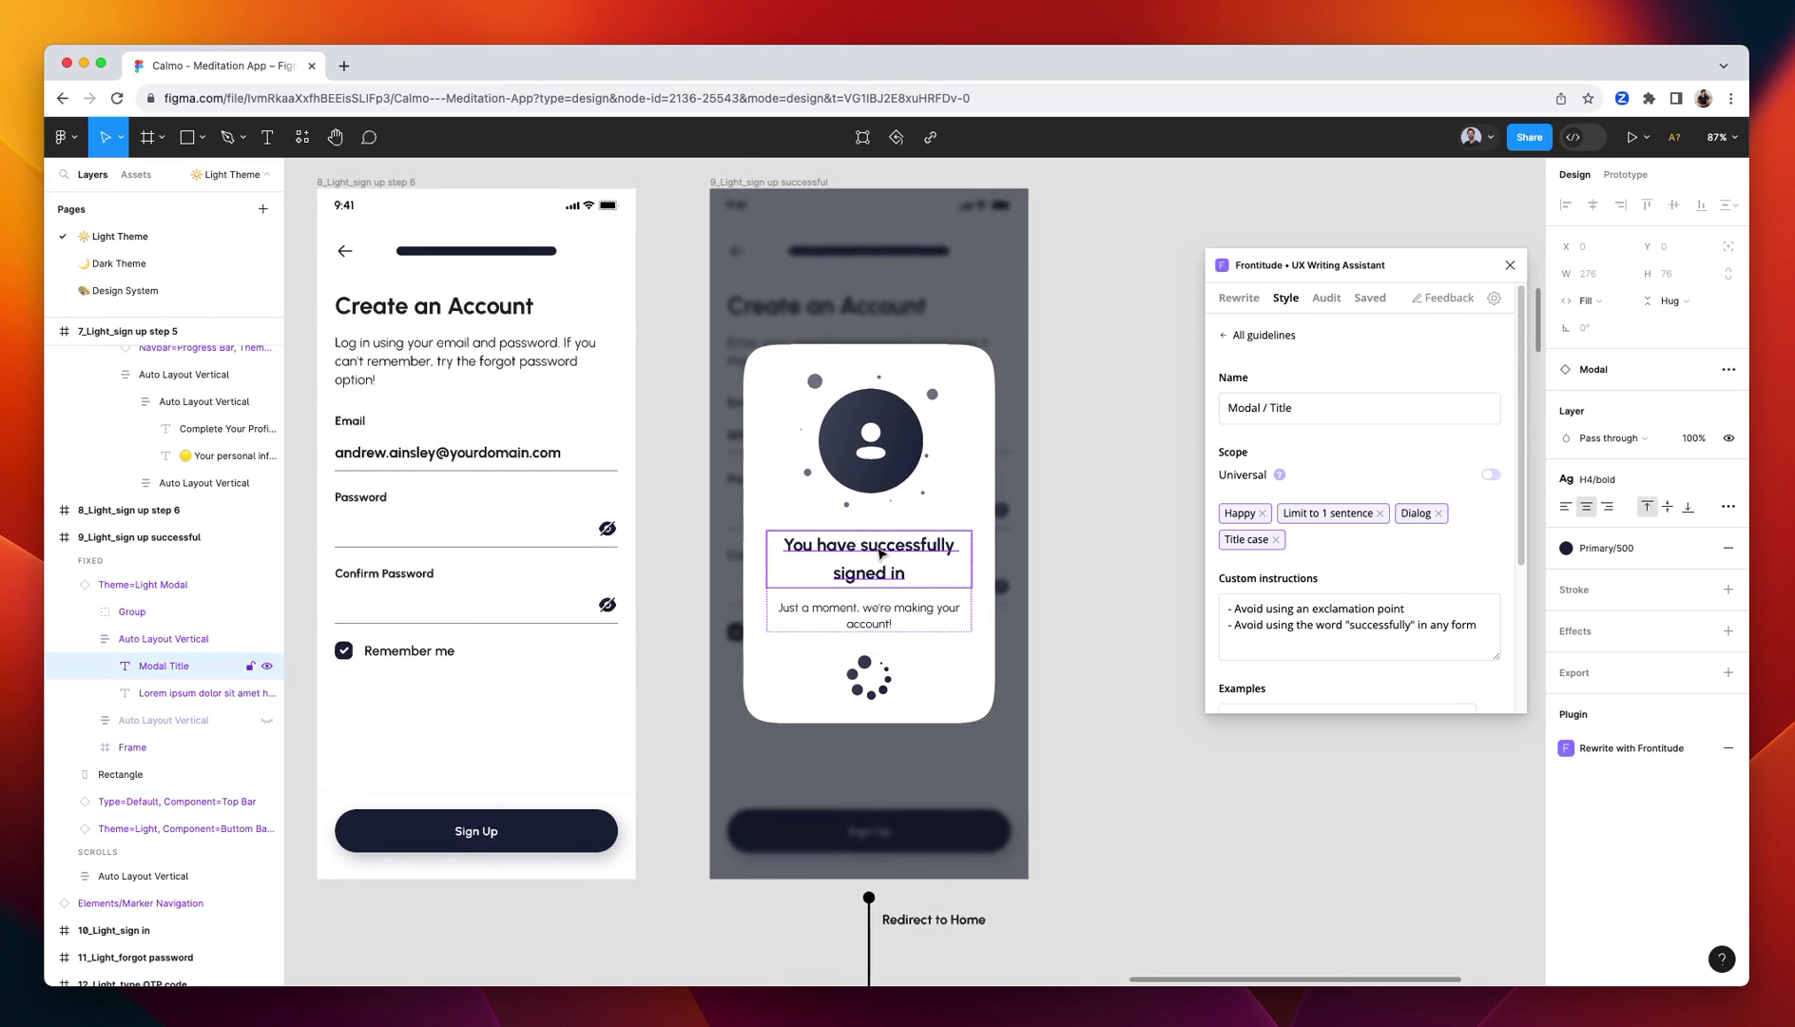
click(1251, 304)
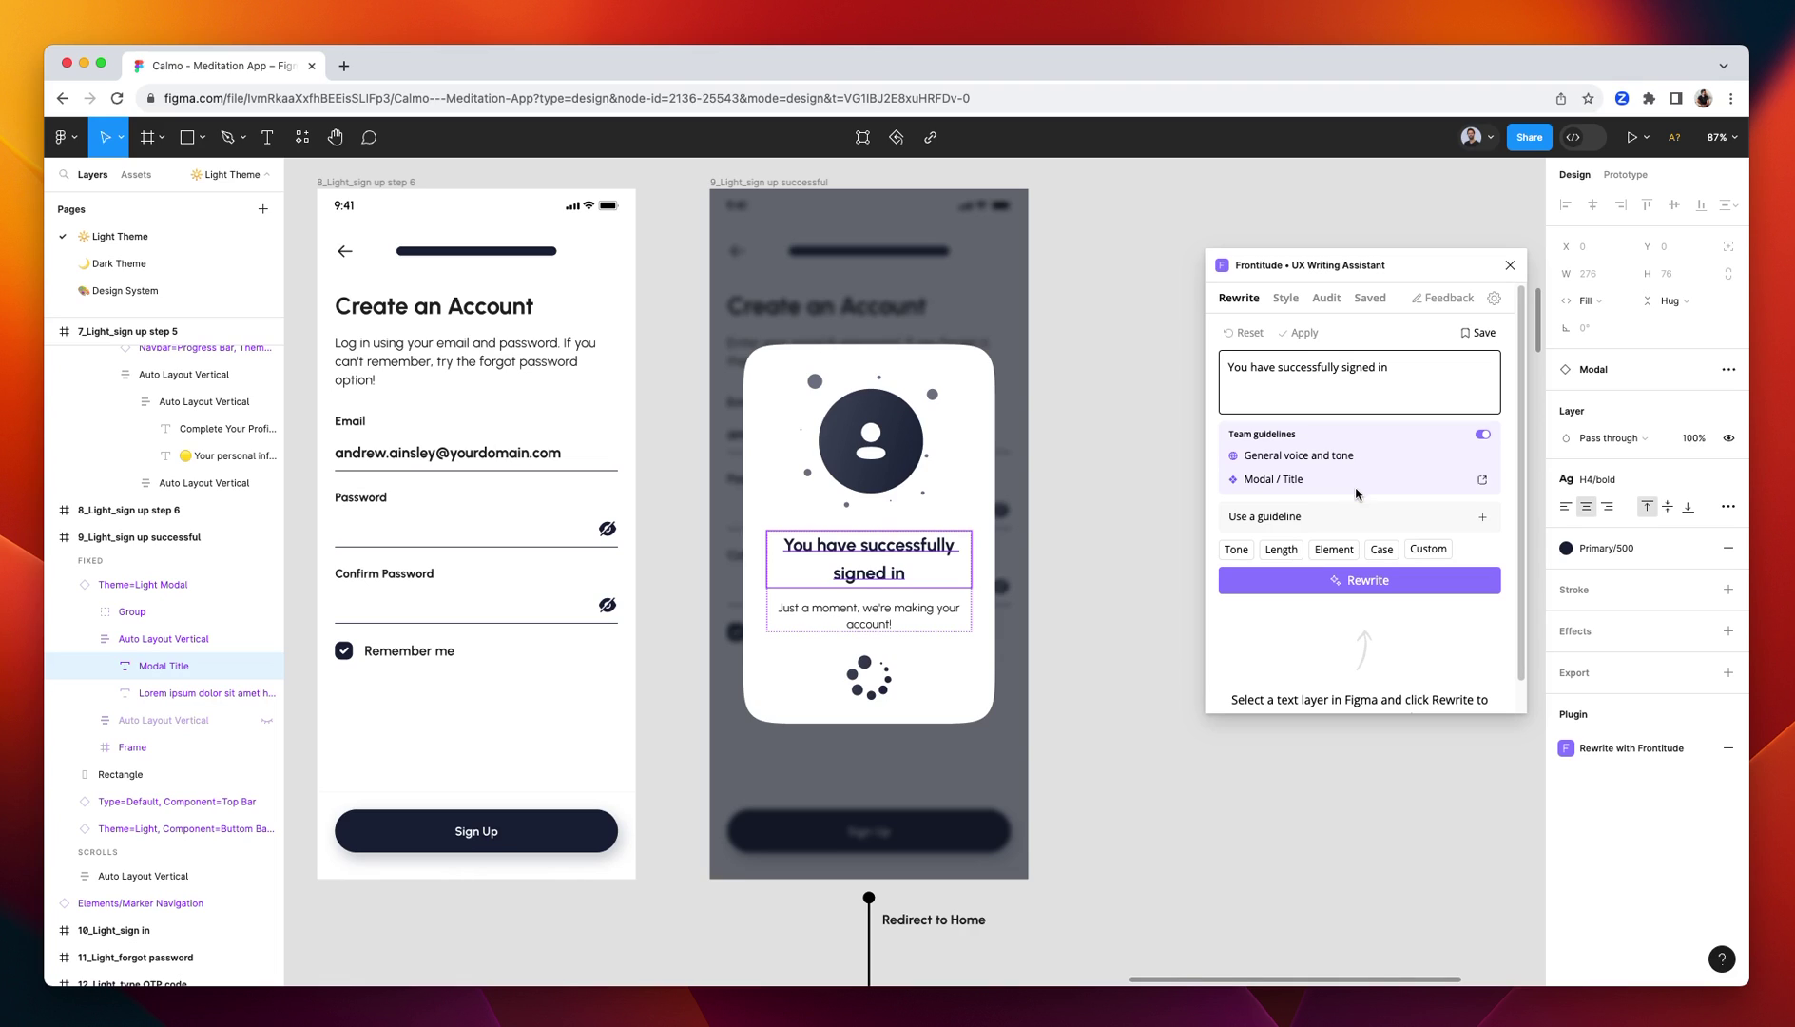
Generate guideline-based rewrites of the title and apply 'You're All Set! You've Signed In'.
click(1446, 588)
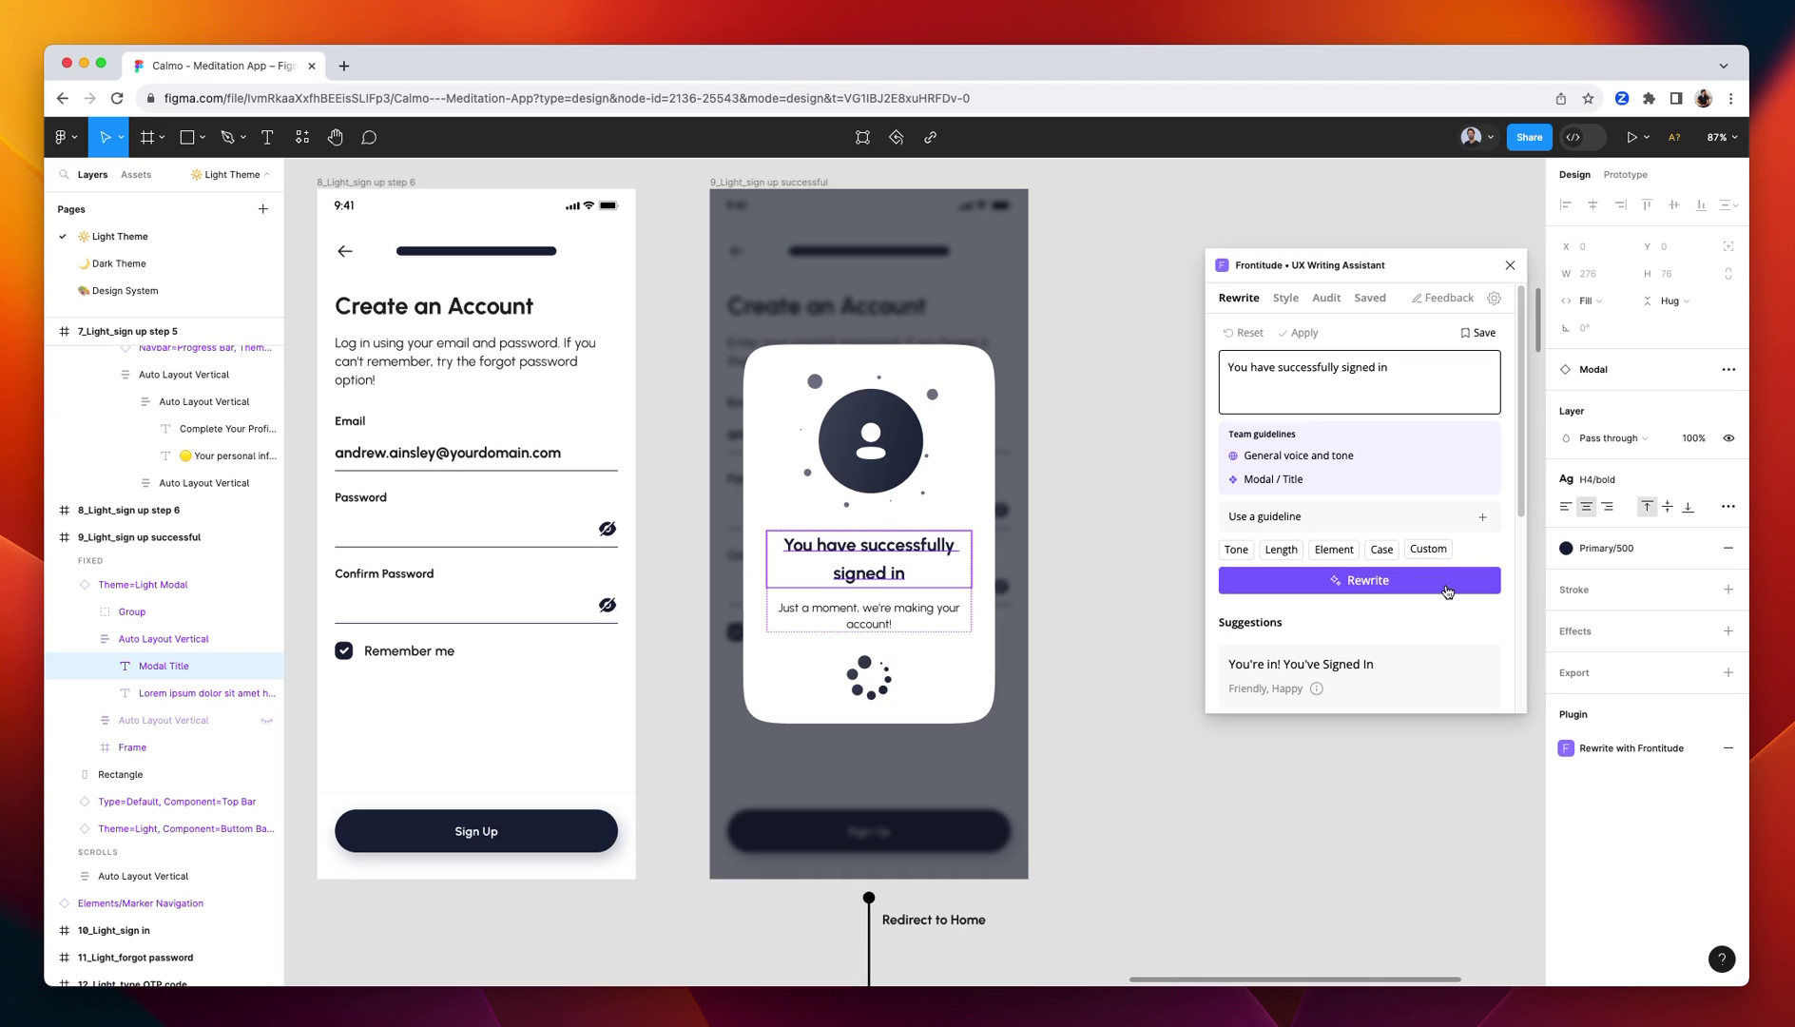
scroll(1446, 592, down, 3)
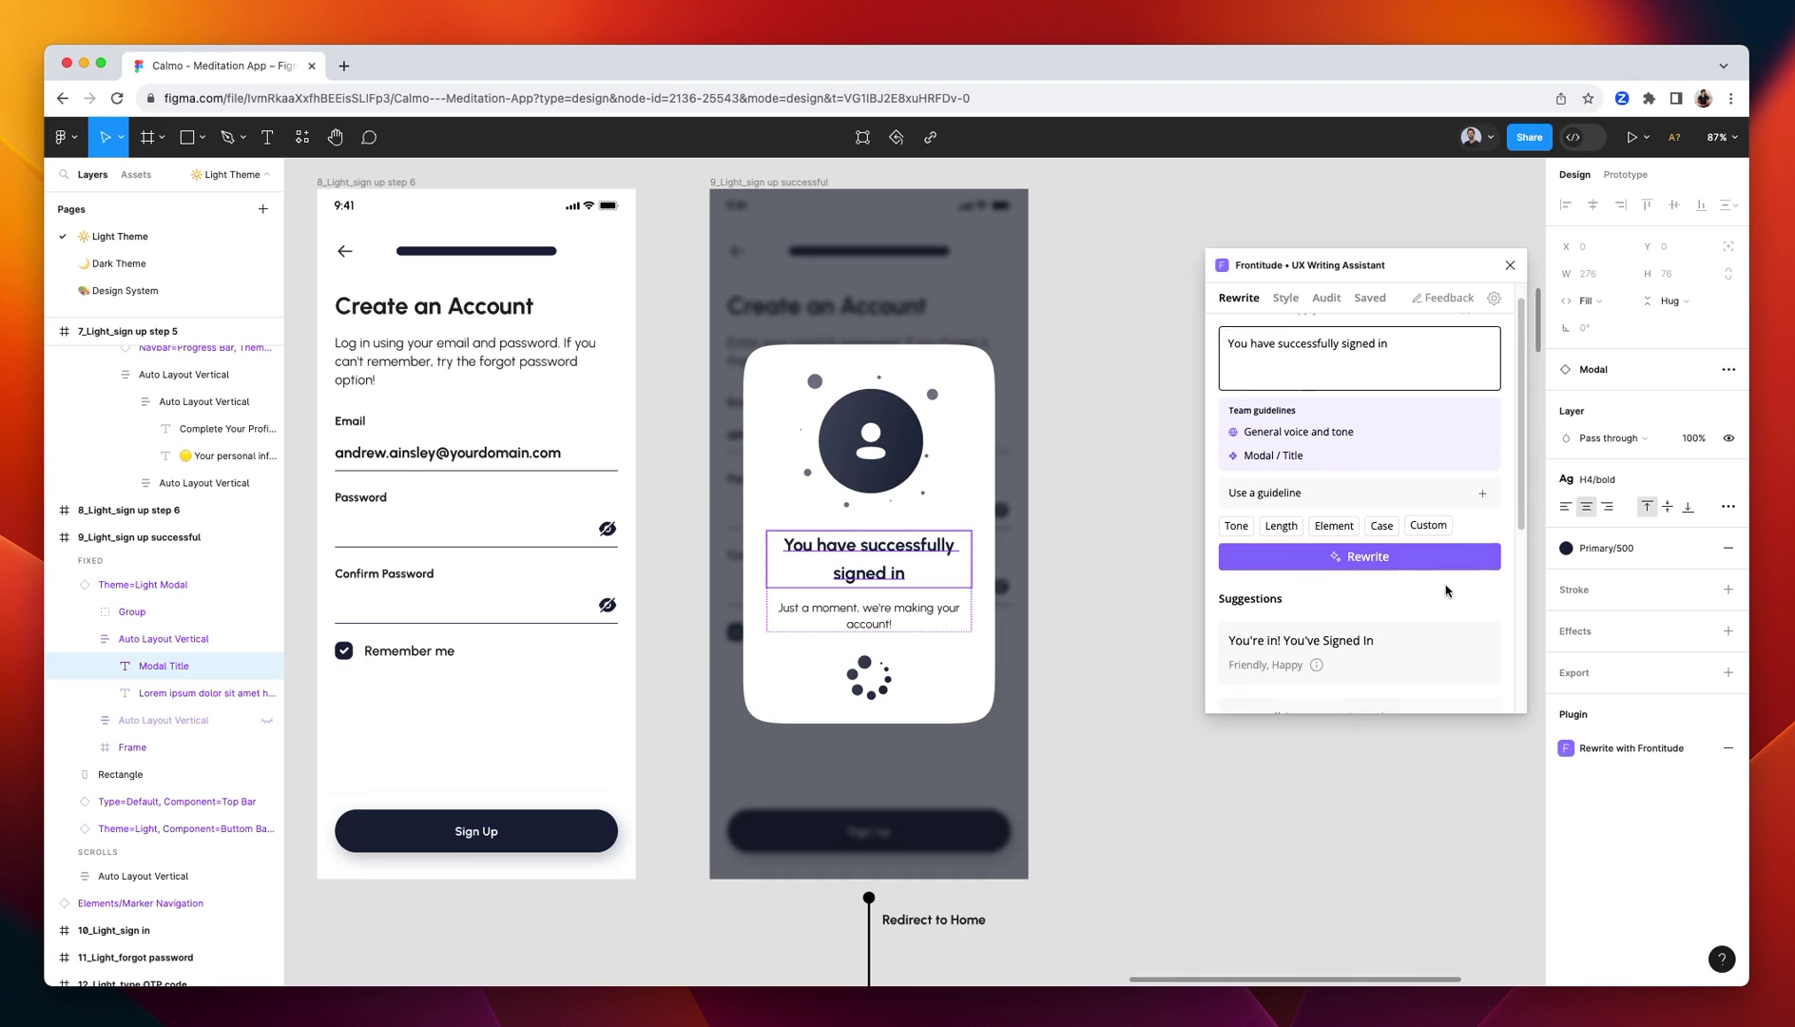
scroll(1446, 591, down, 3)
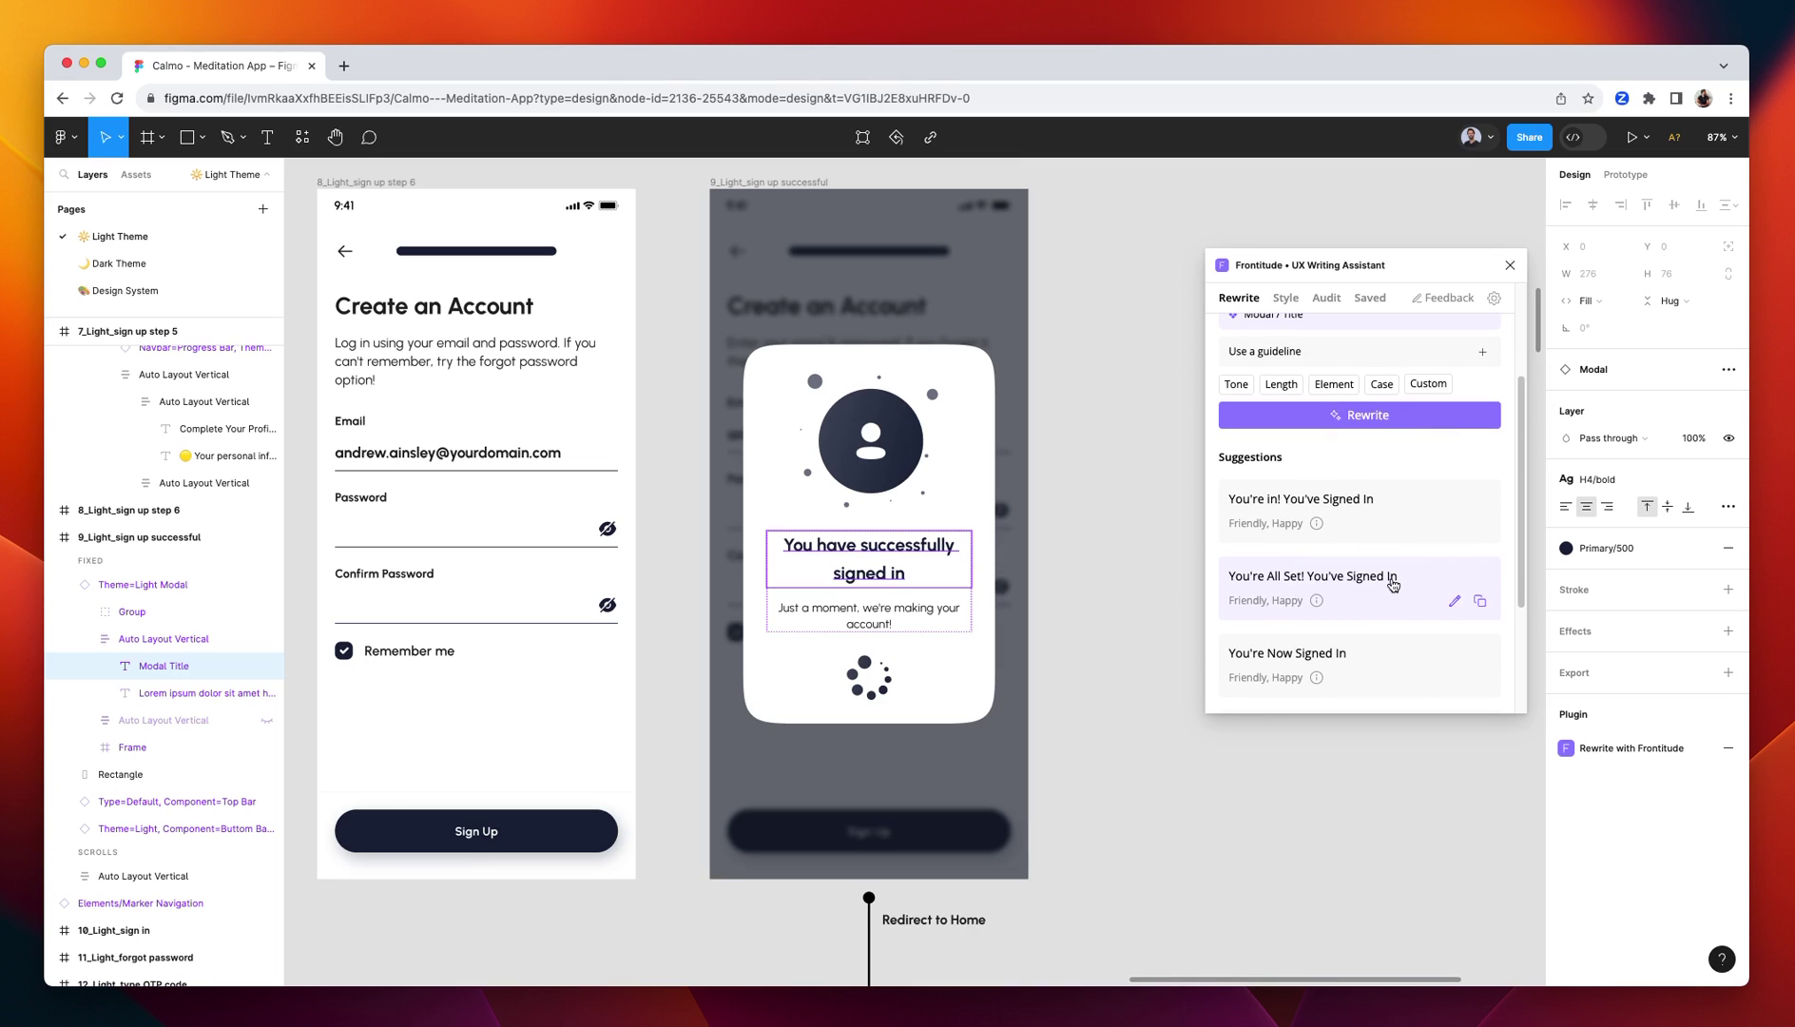
click(1392, 584)
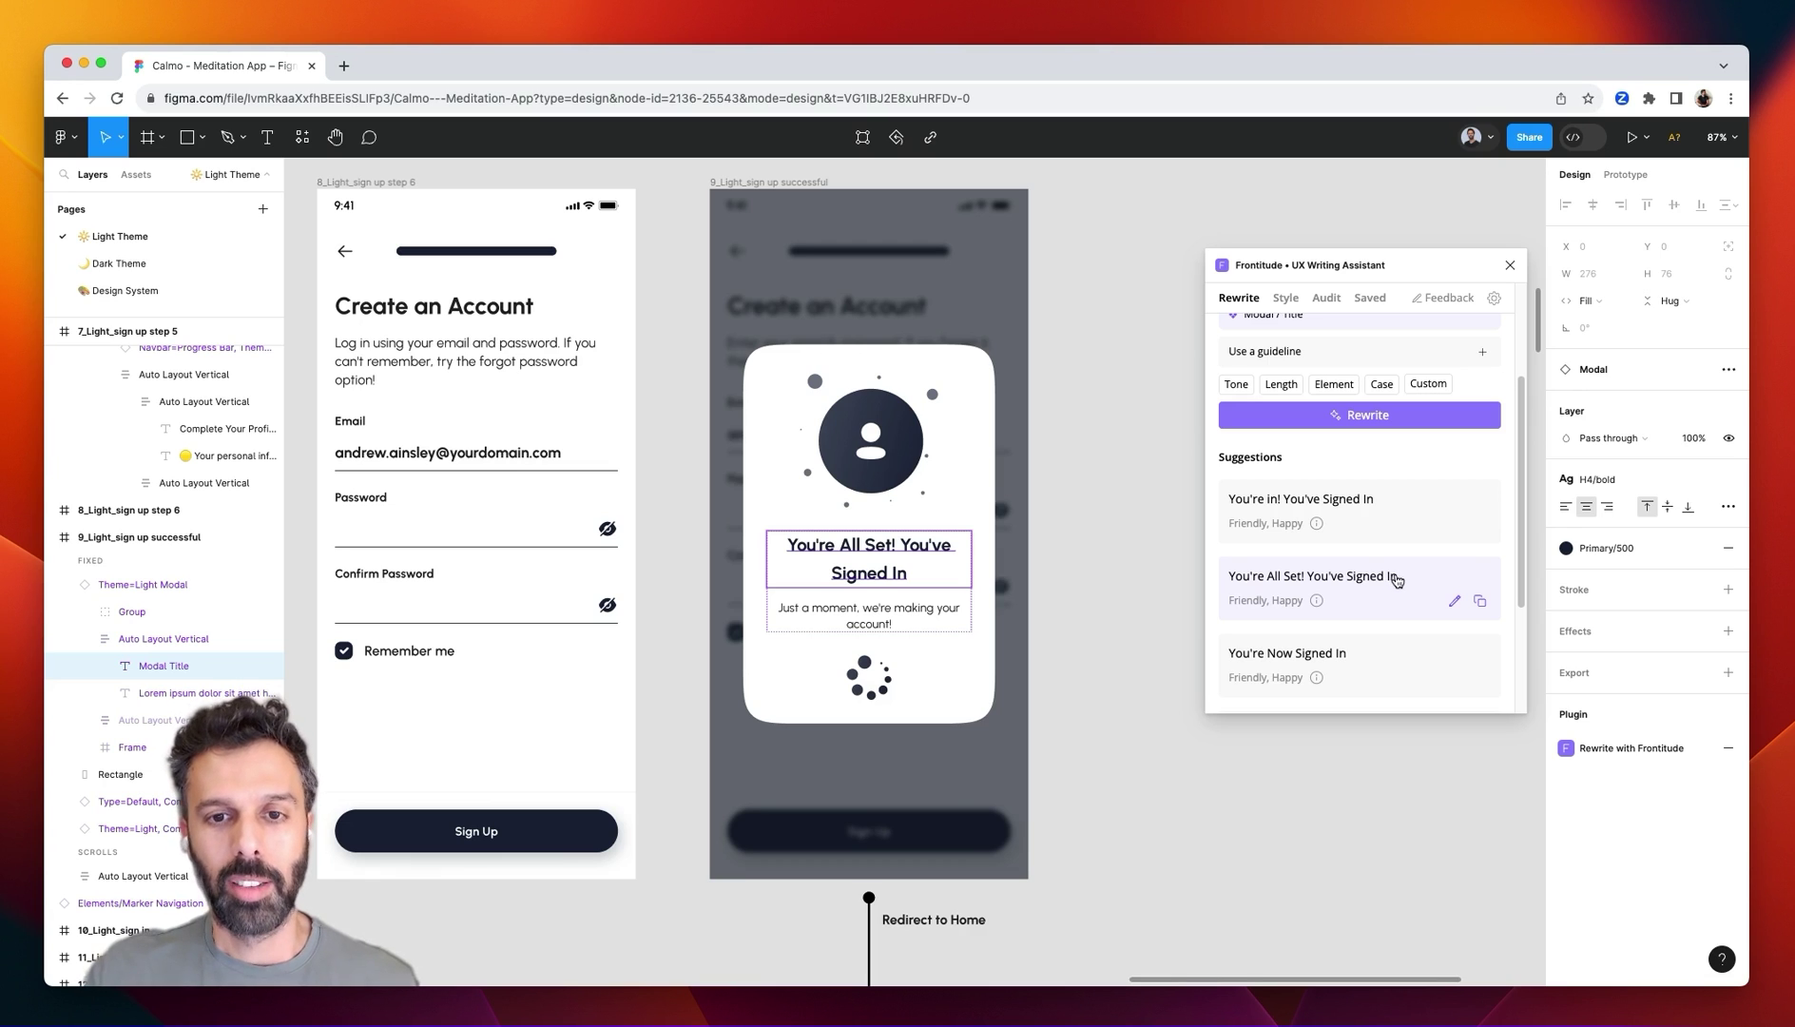
Audit the five selected sign-up frames and inspect the first of the 4 violations.
ctrl+scroll(1148, 452, down, 10)
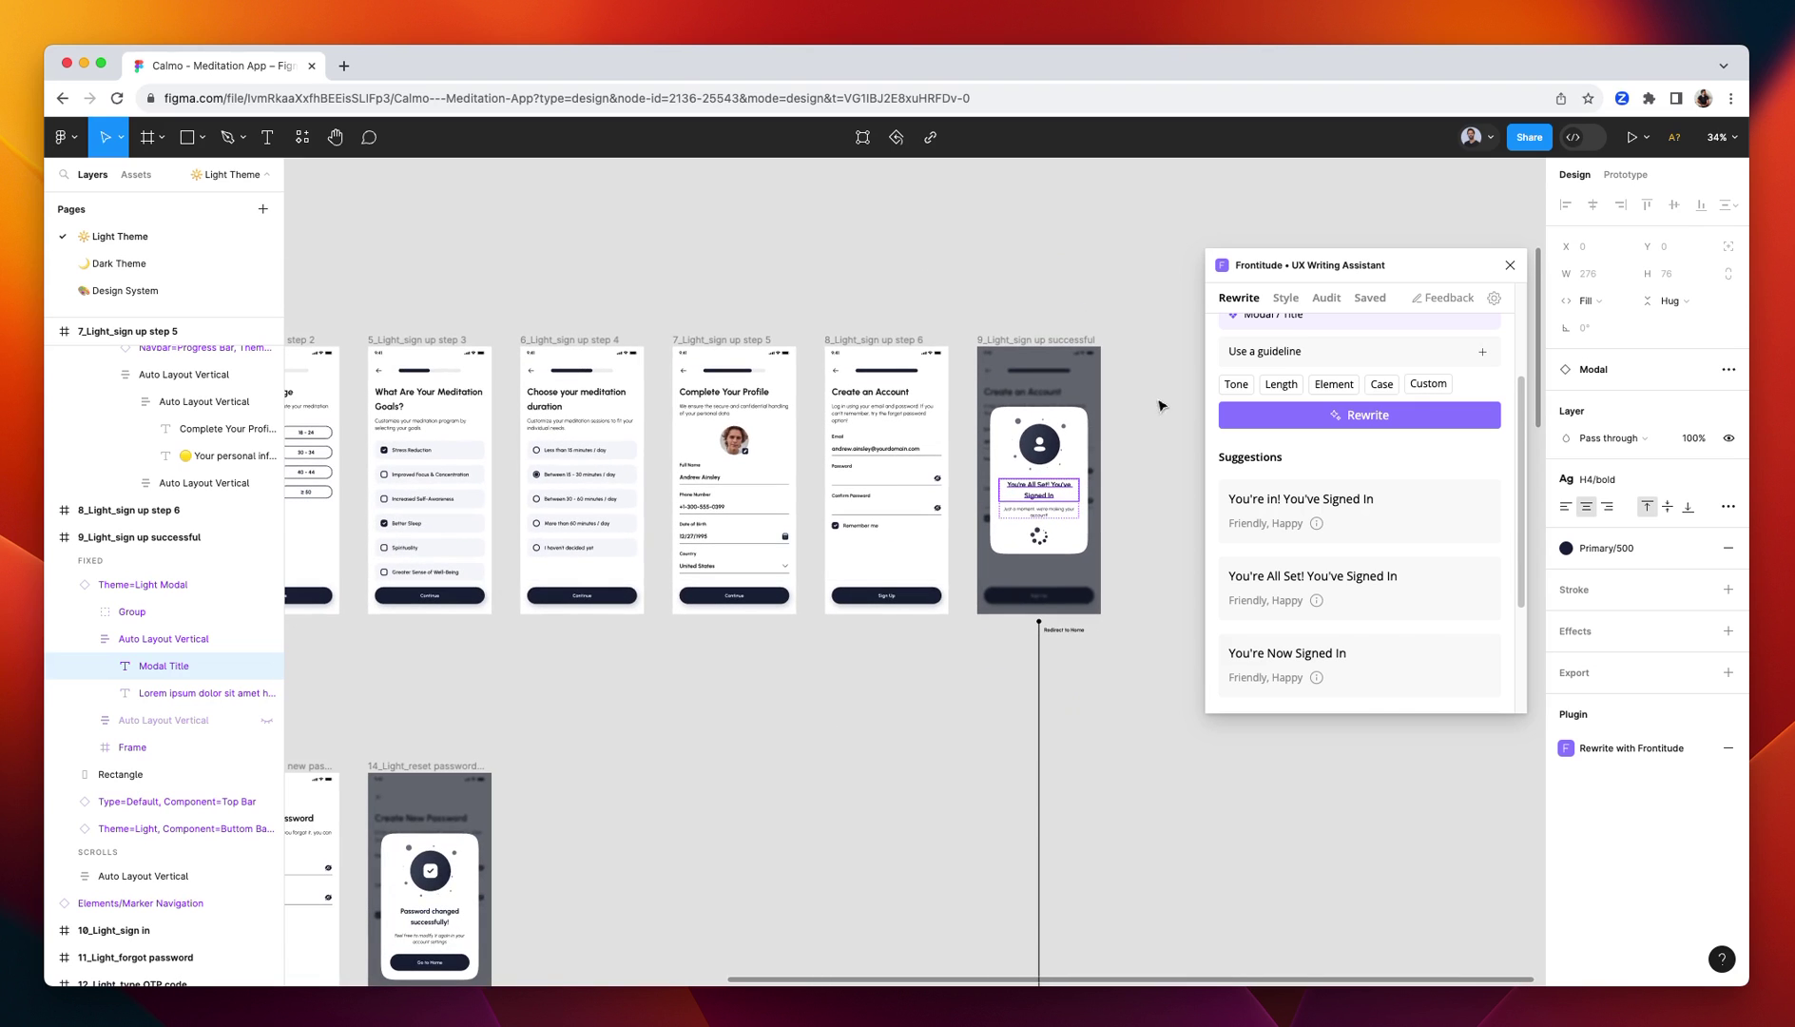
drag(1159, 308, 359, 706)
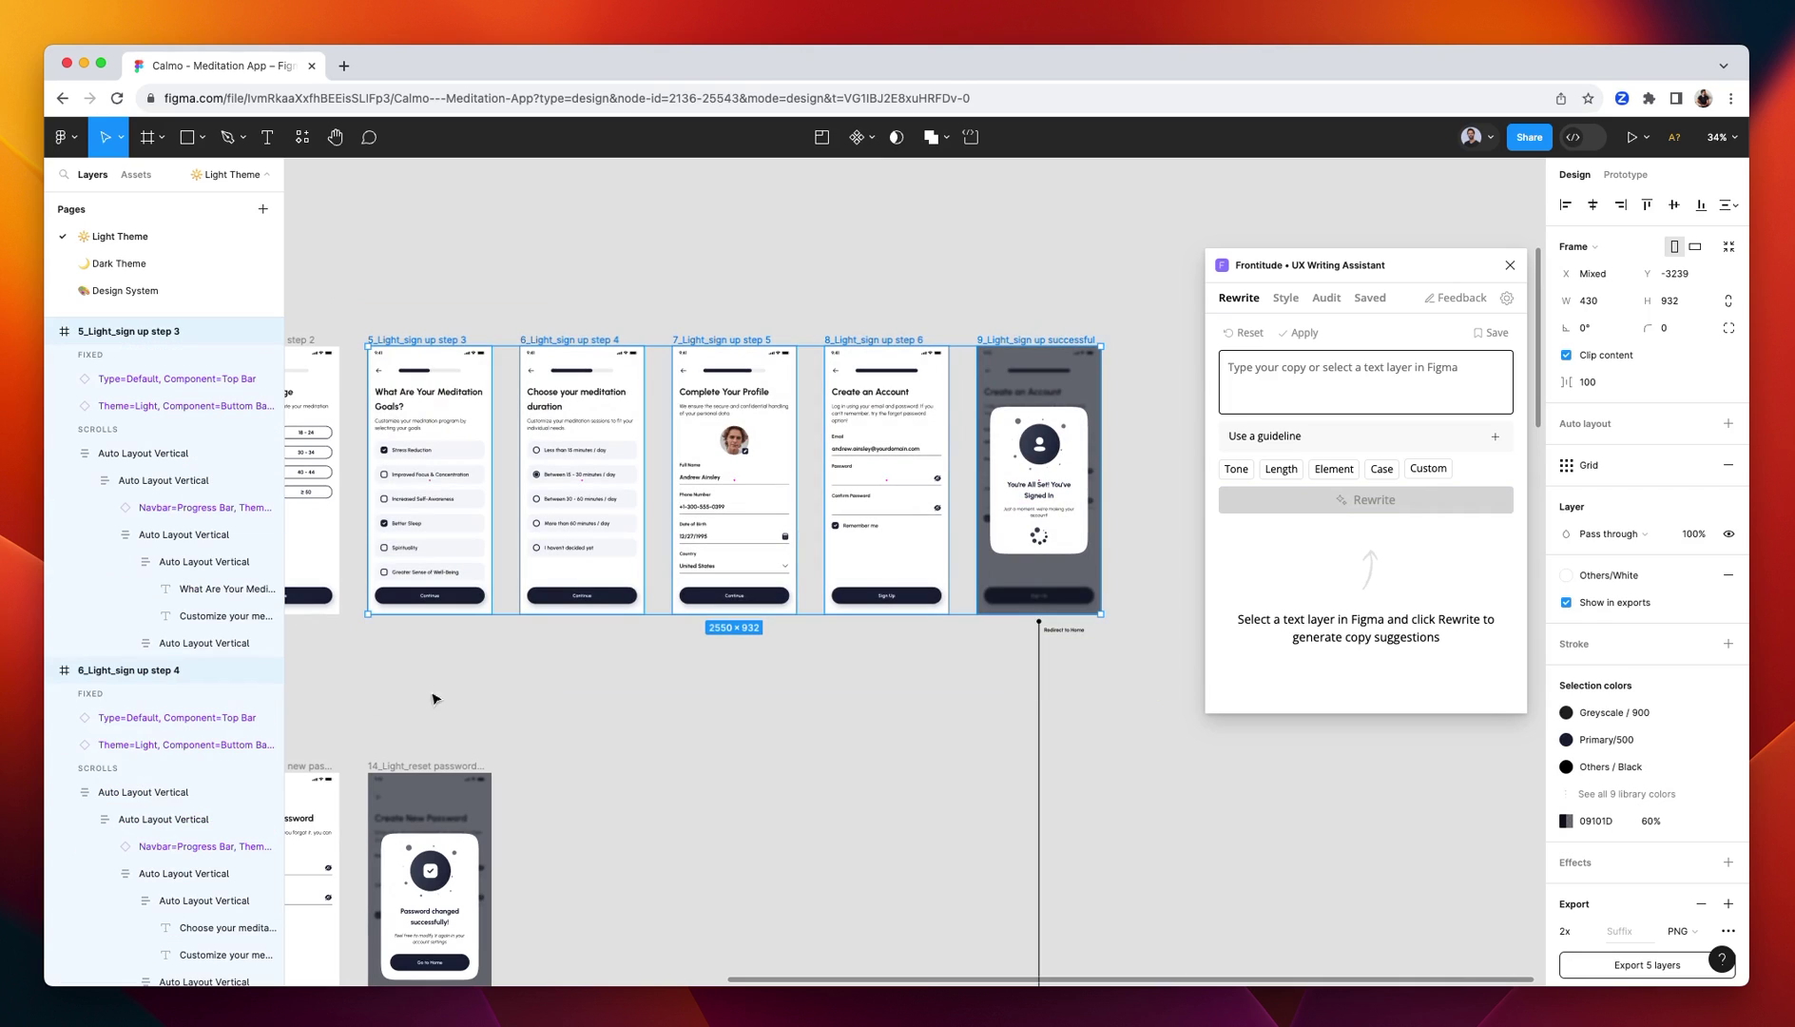
click(1326, 299)
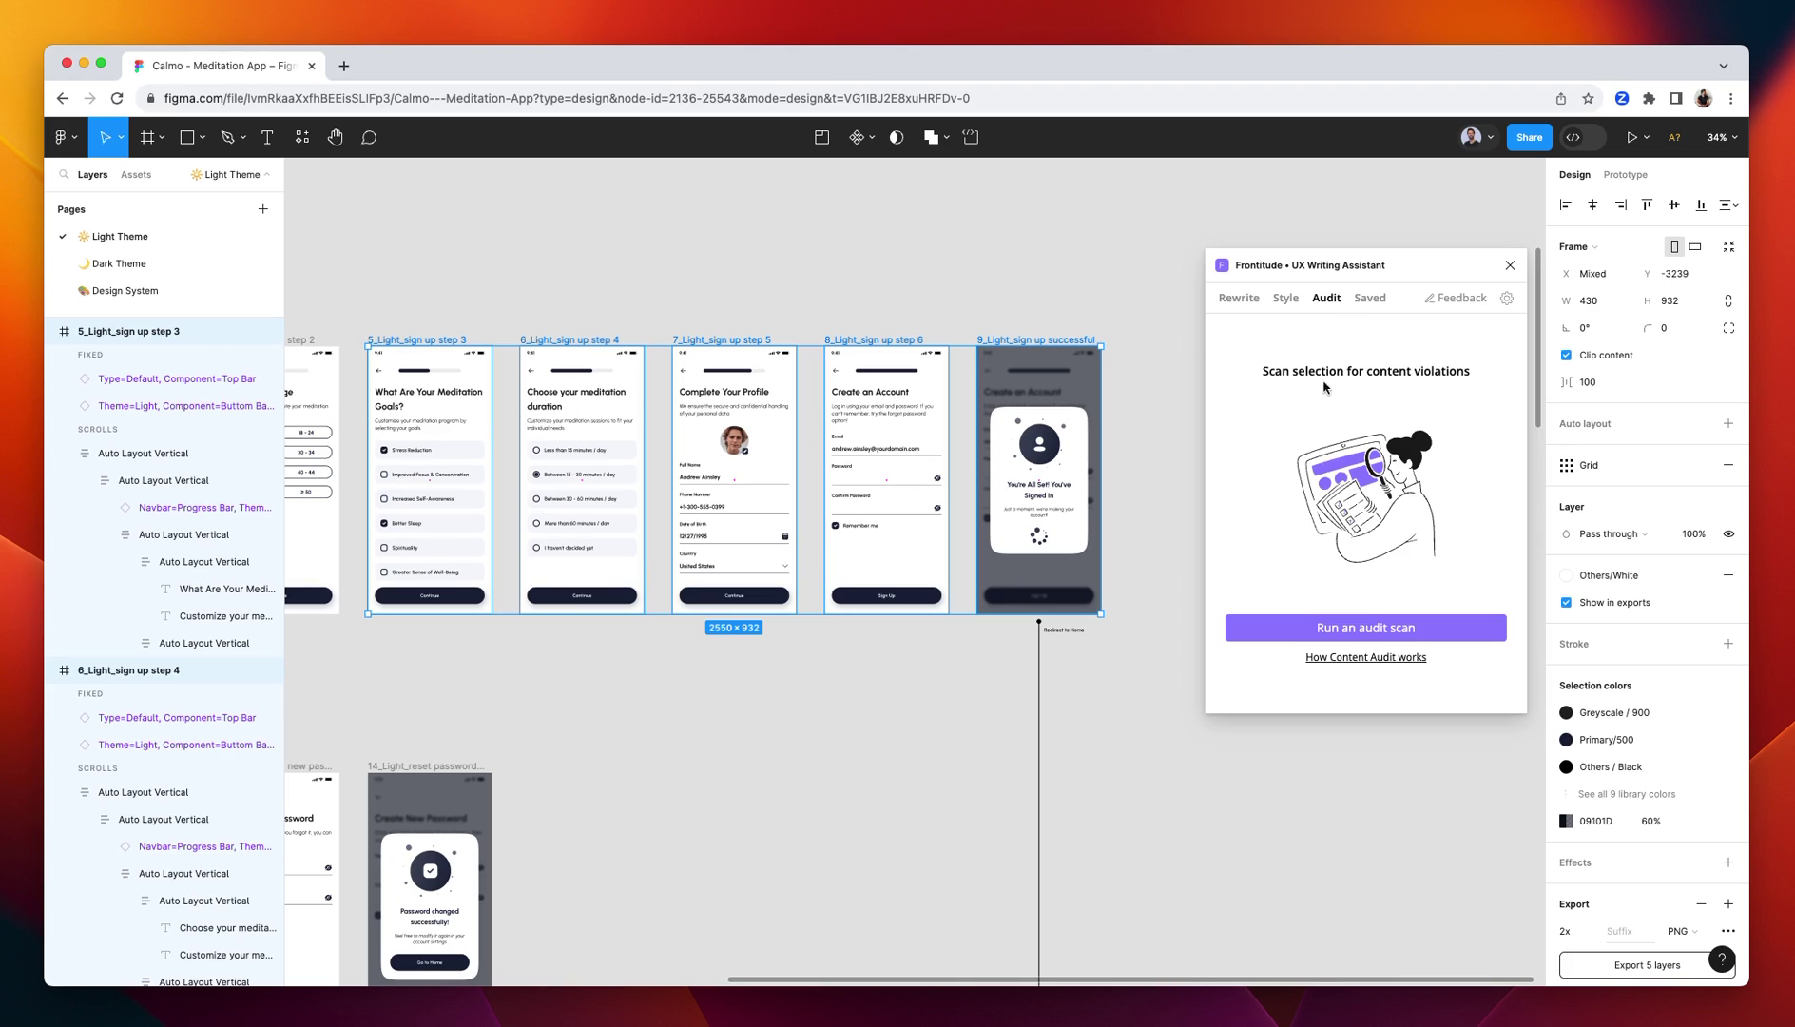
click(1393, 627)
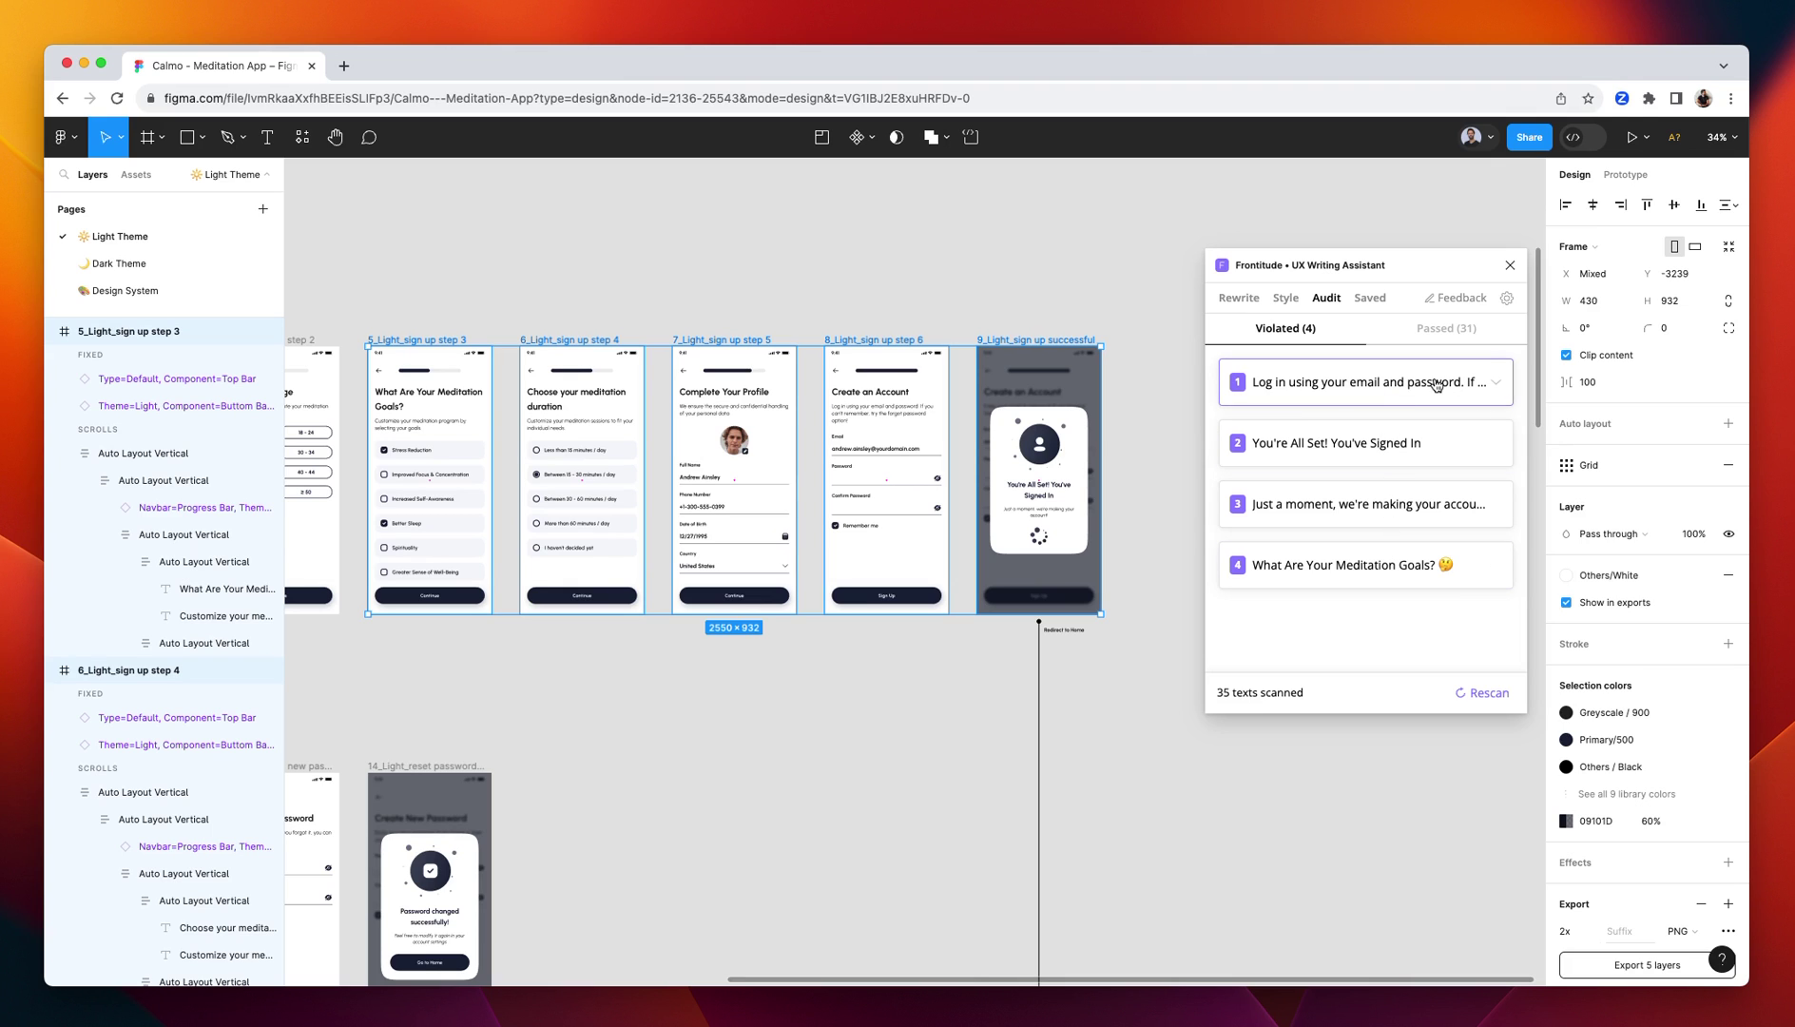
click(1433, 386)
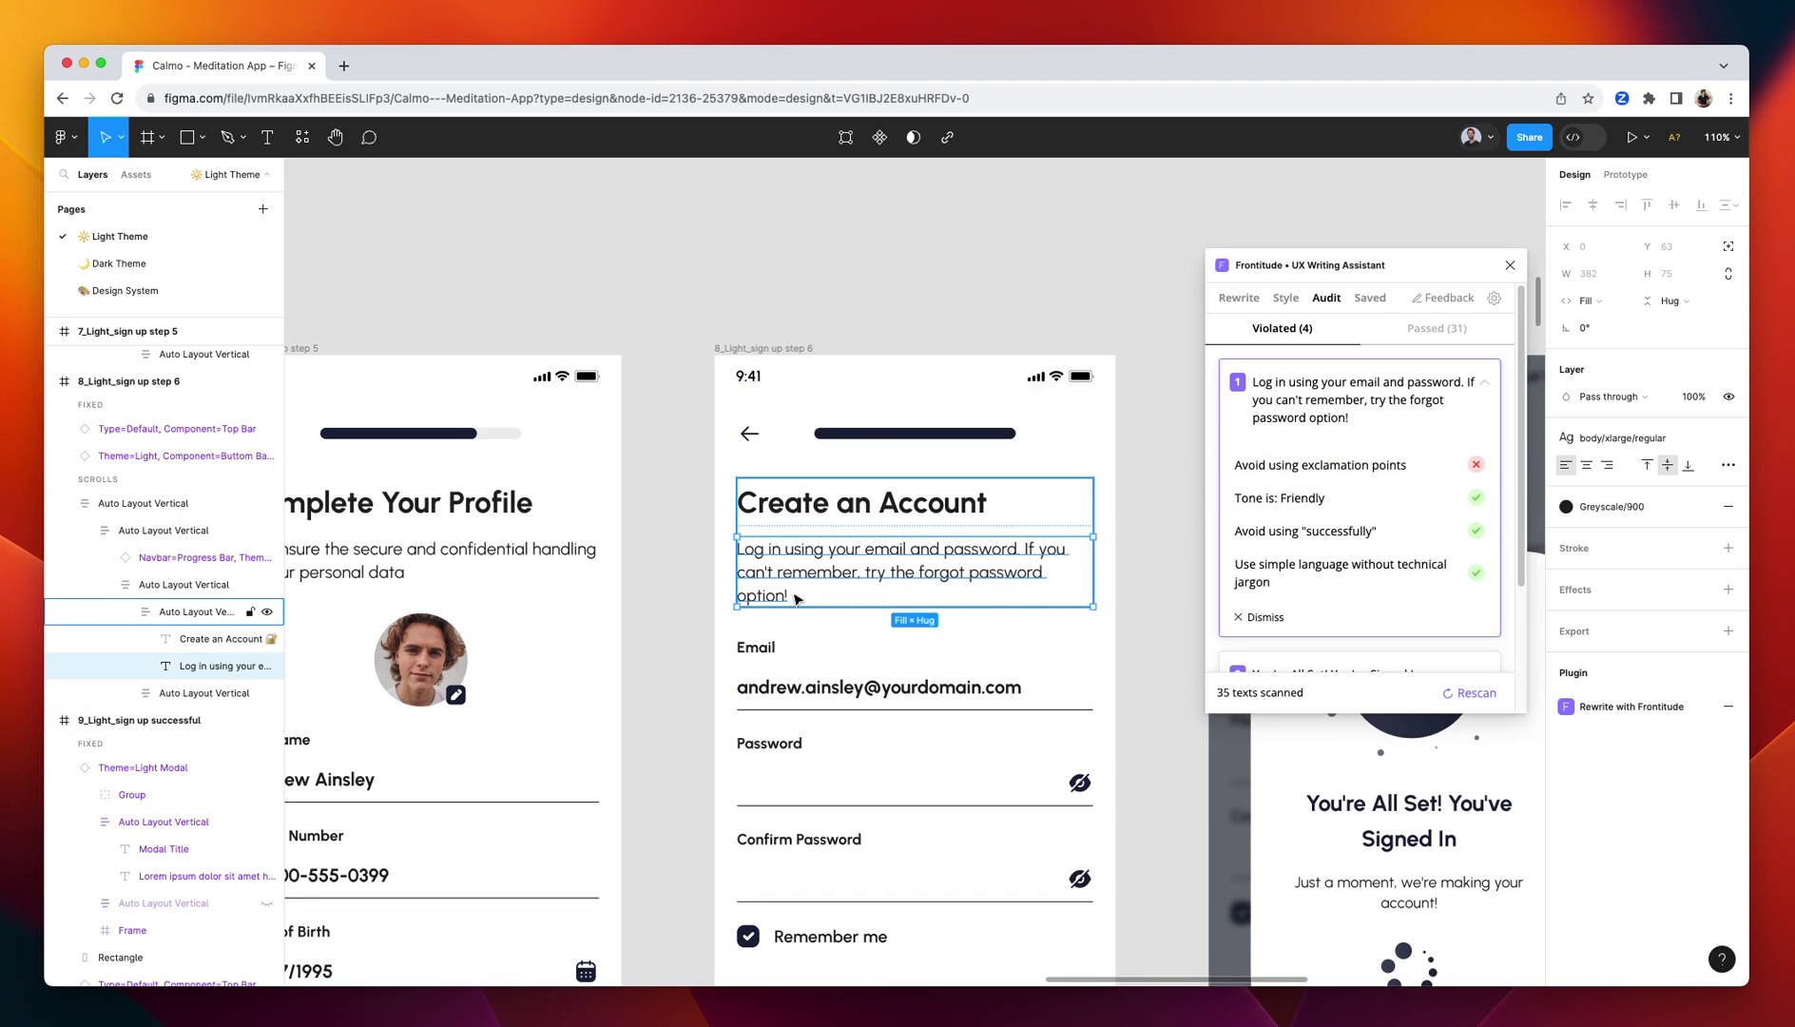
Change the Create an Account subtitle's final '!' to '.' and rescan for violations.
key(shift+Return)
click(757, 593)
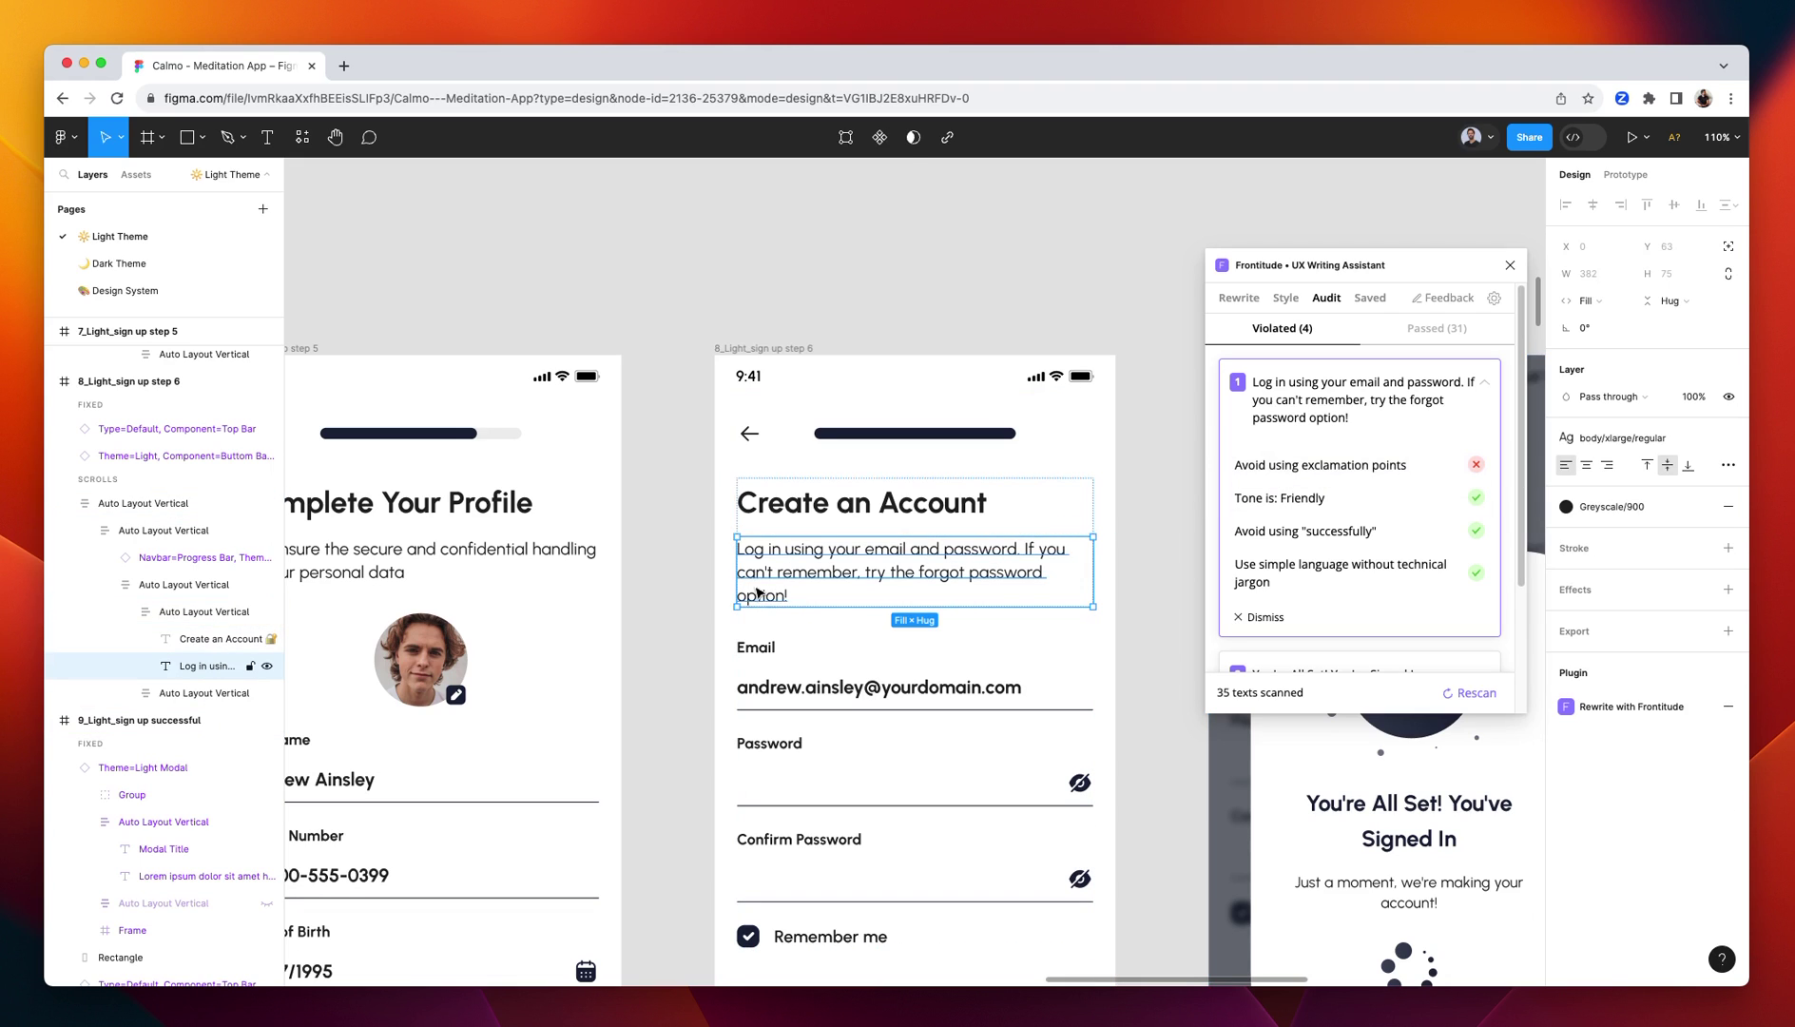
key(Return)
click(797, 591)
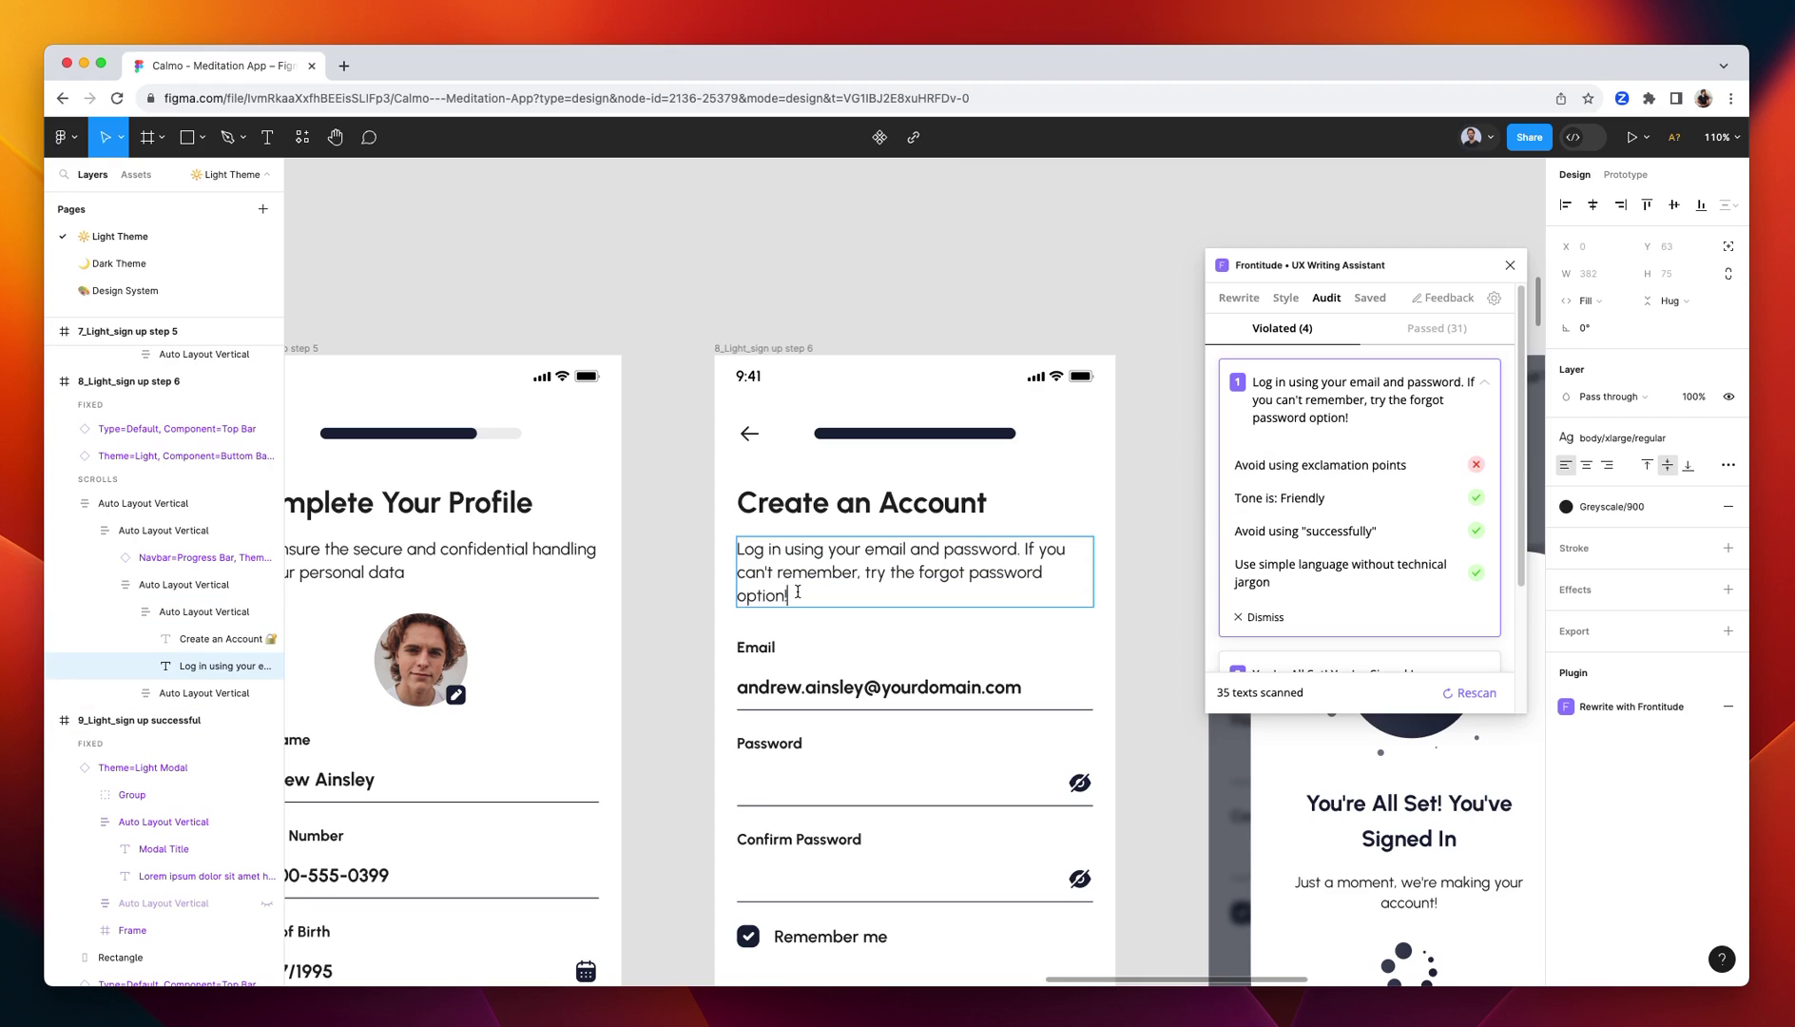
key(BackSpace)
text(.)
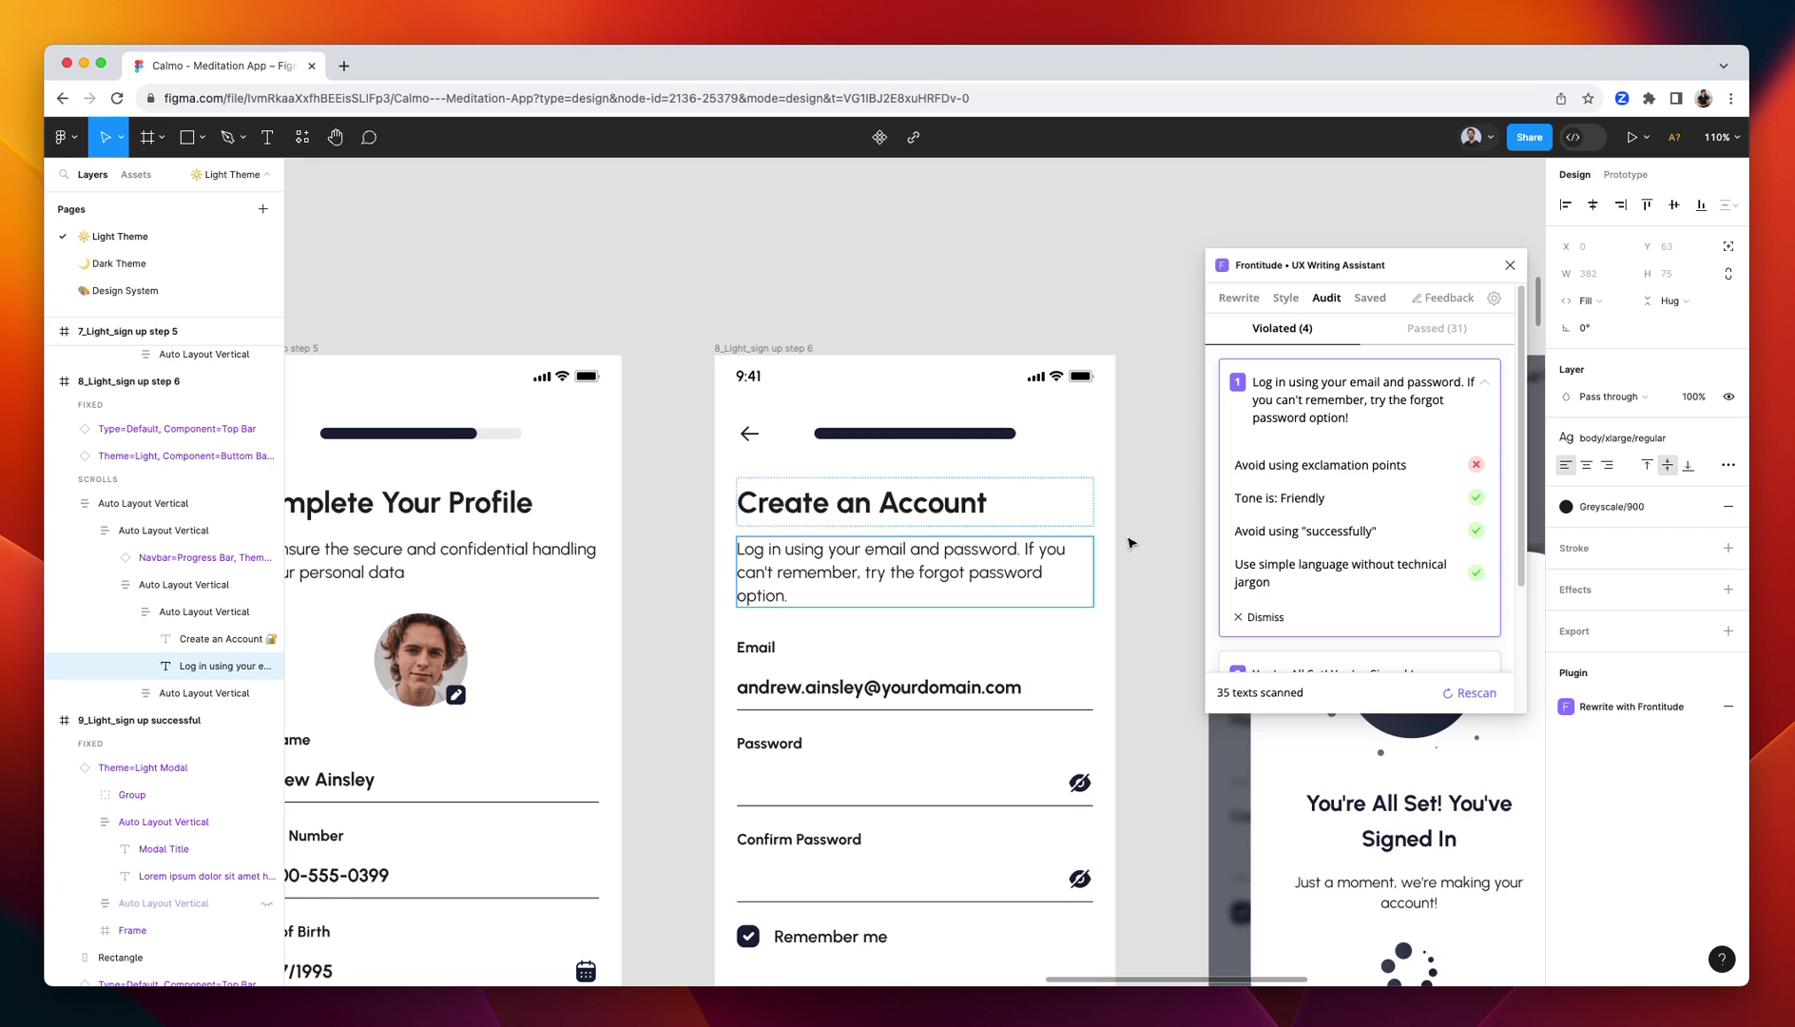
key(Escape)
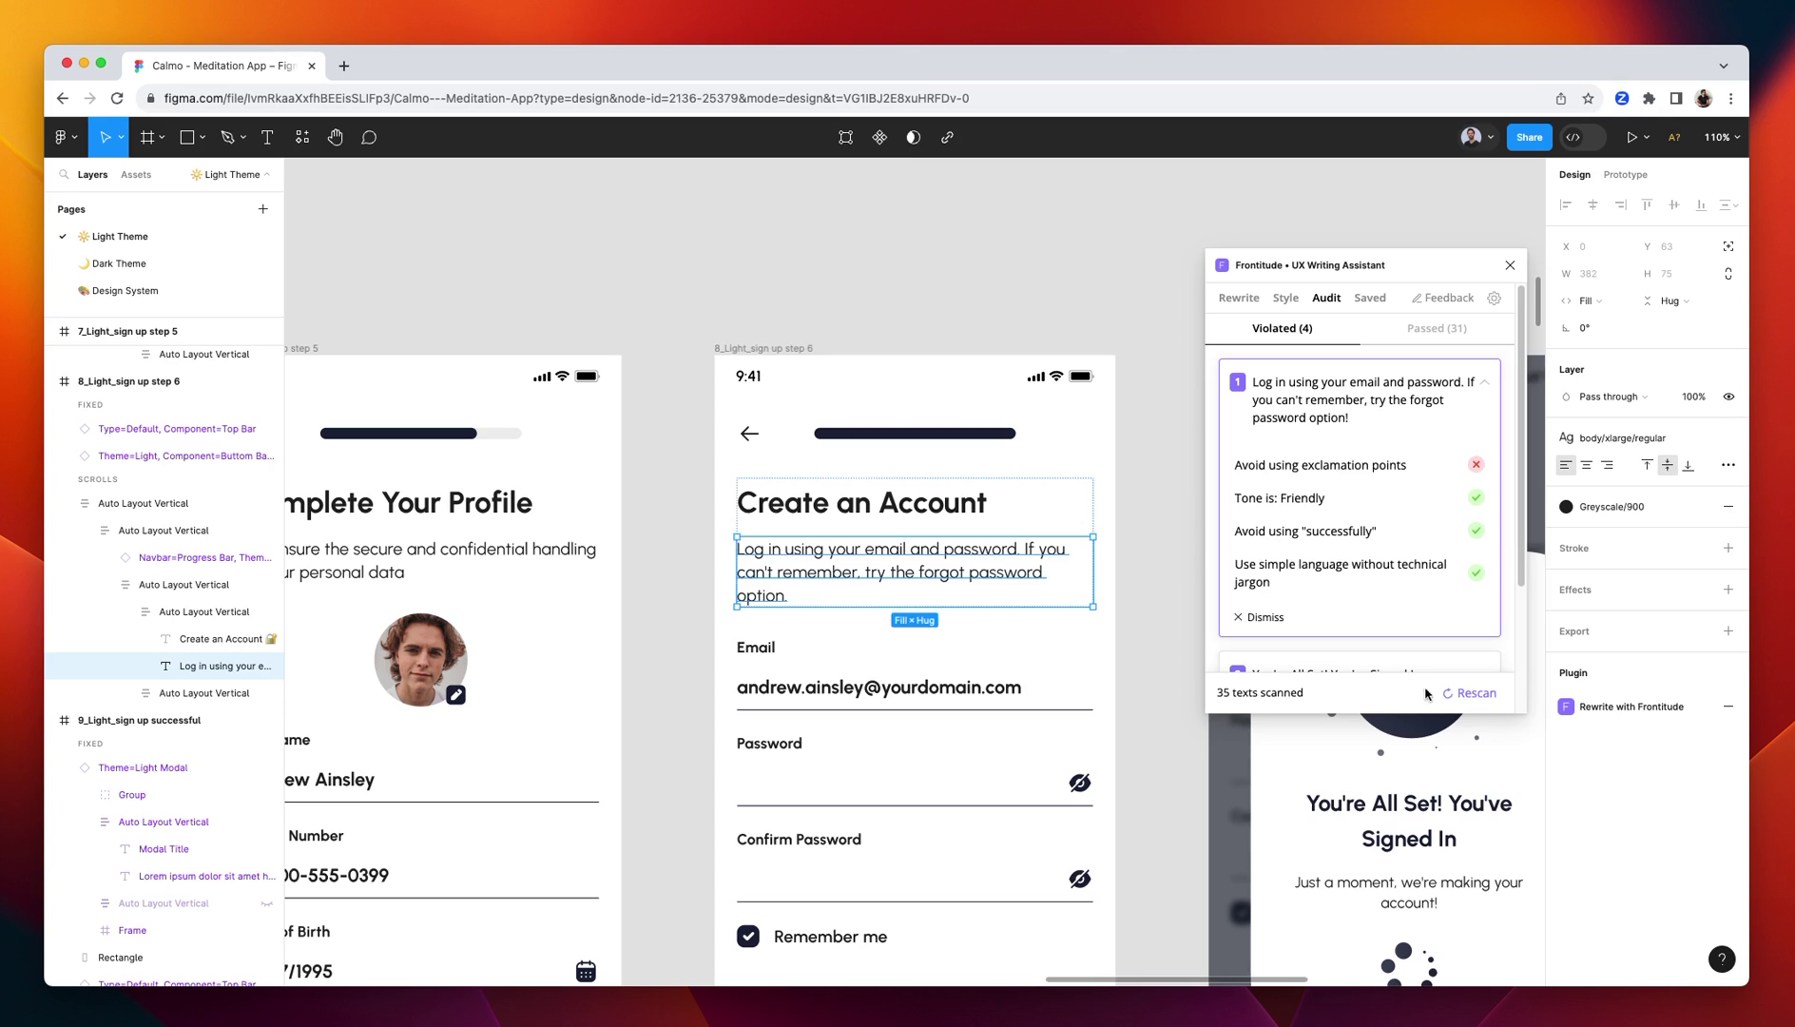
click(1455, 694)
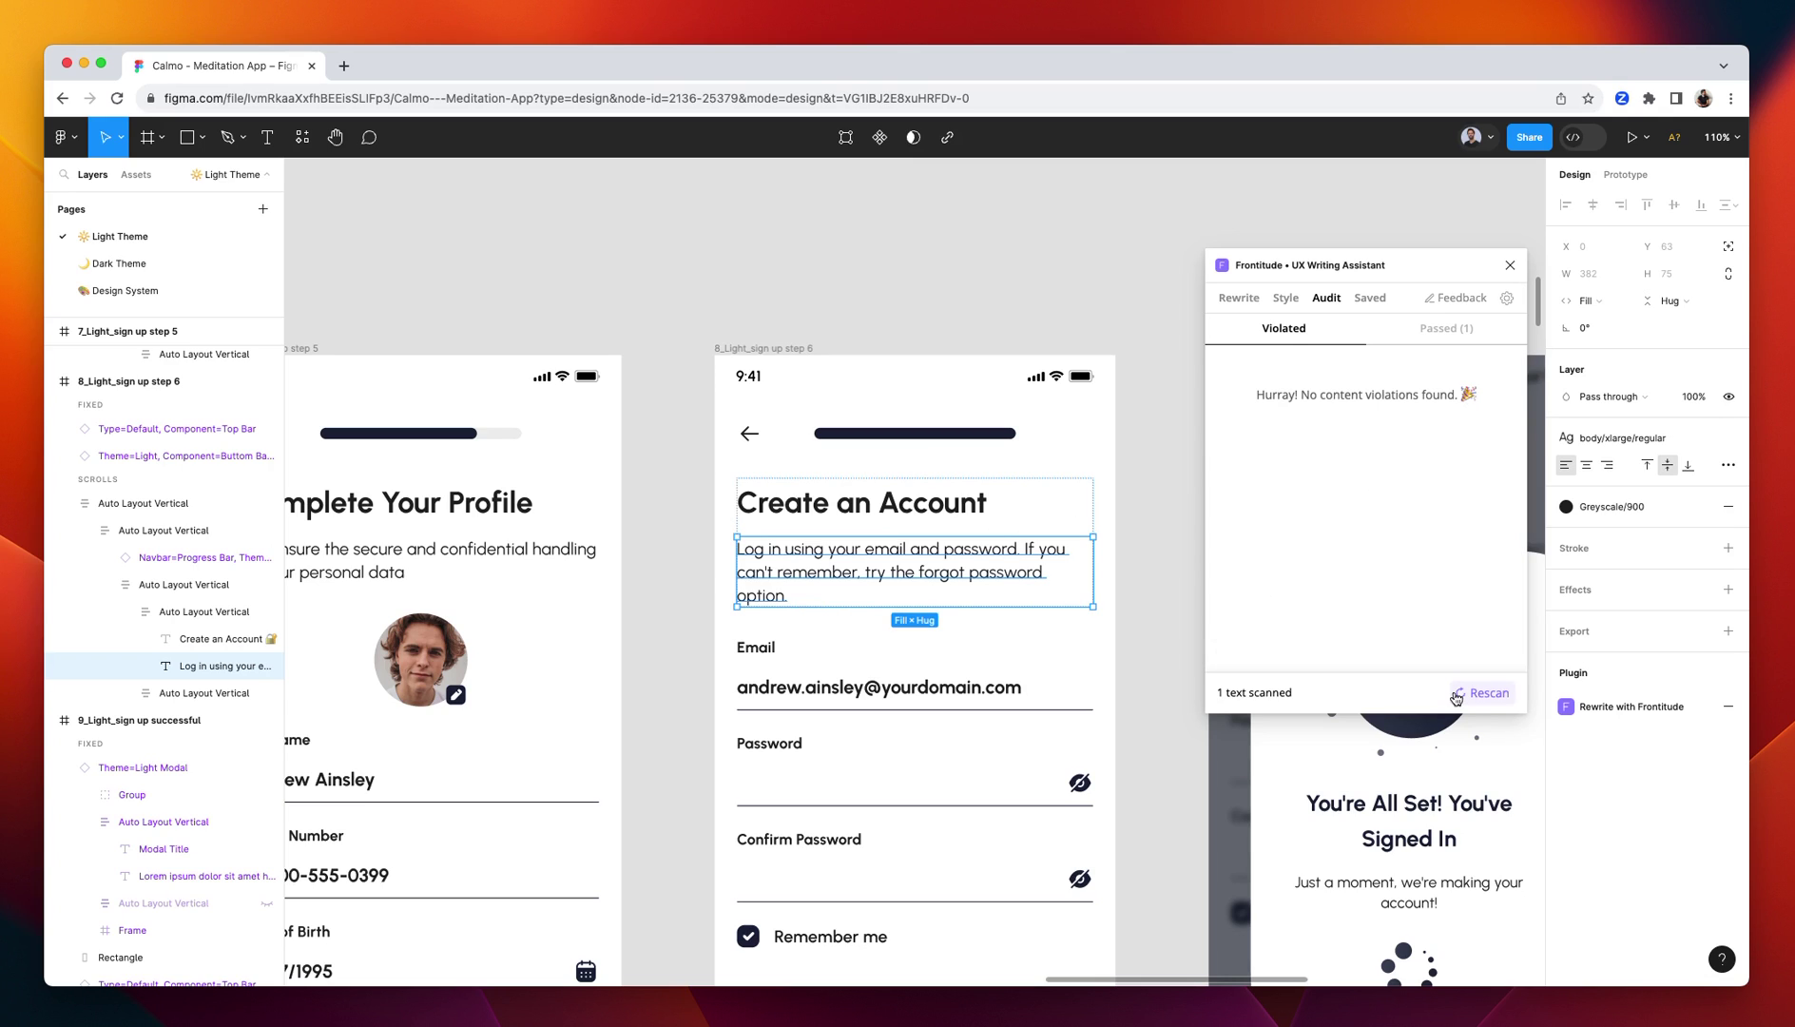